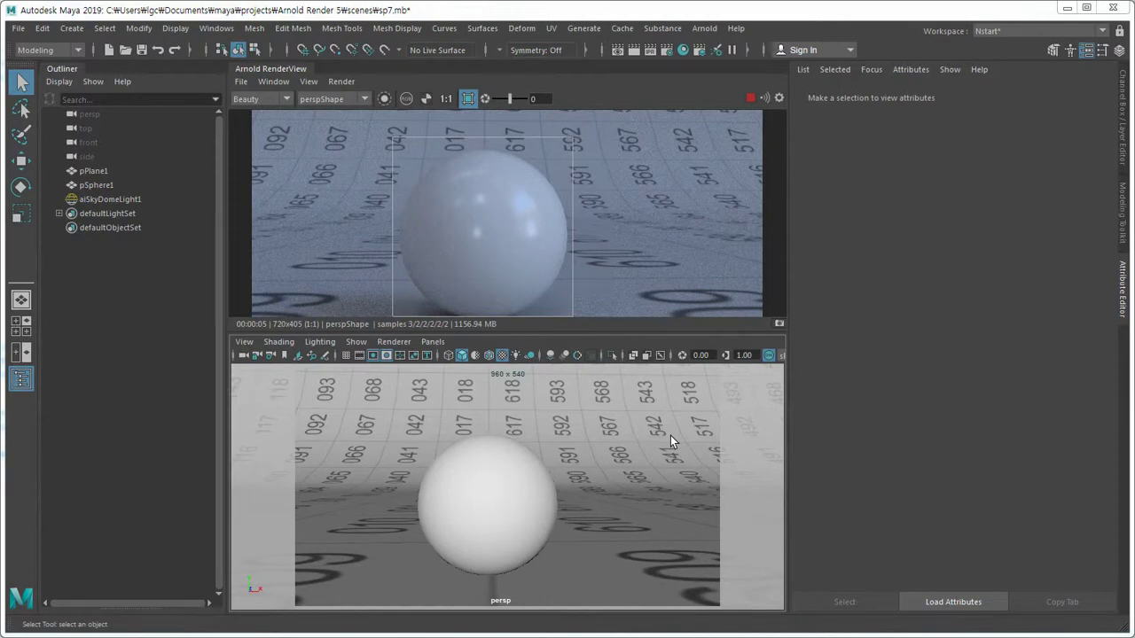
Select pSphere1, collapse Base and Specular, and open the Bump Mapping texture choices.
left_click(519, 497)
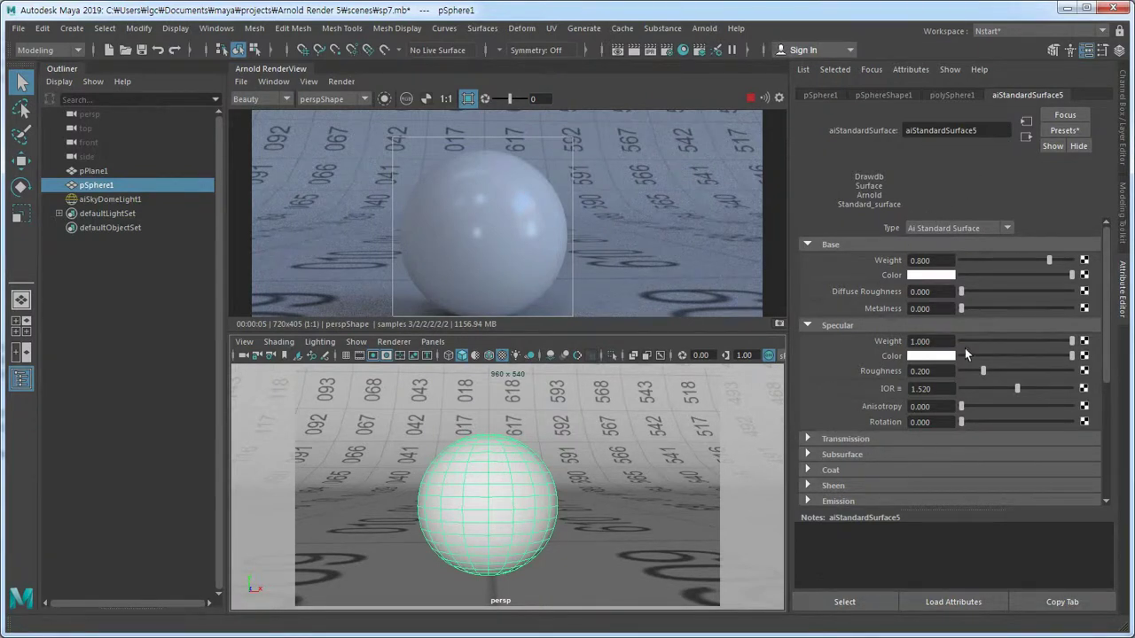
left_click(809, 245)
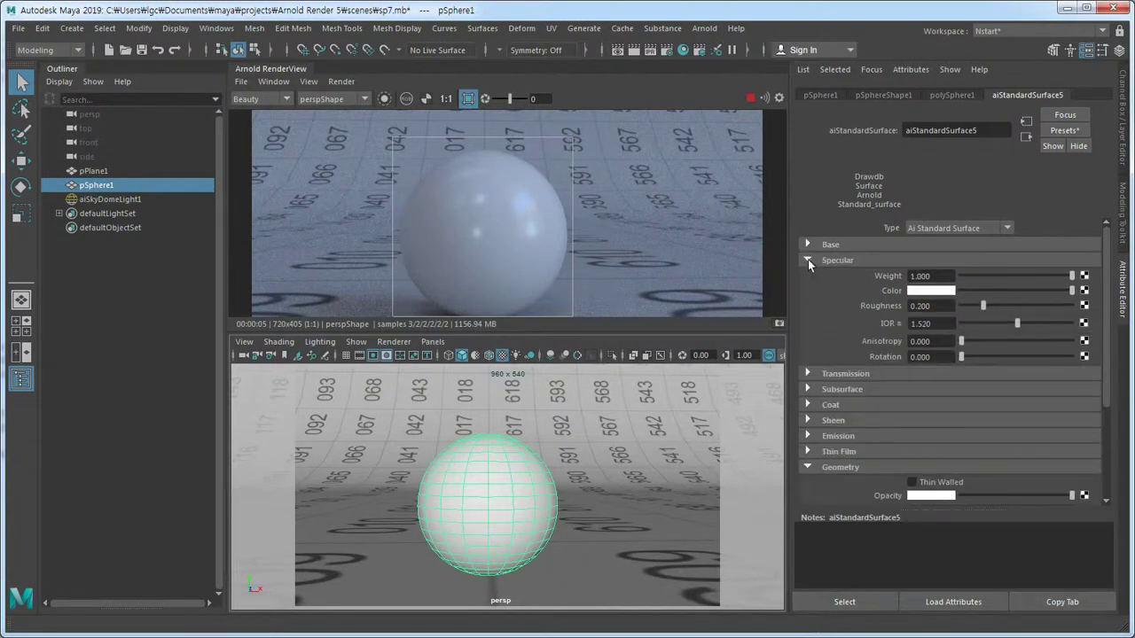
left_click(808, 259)
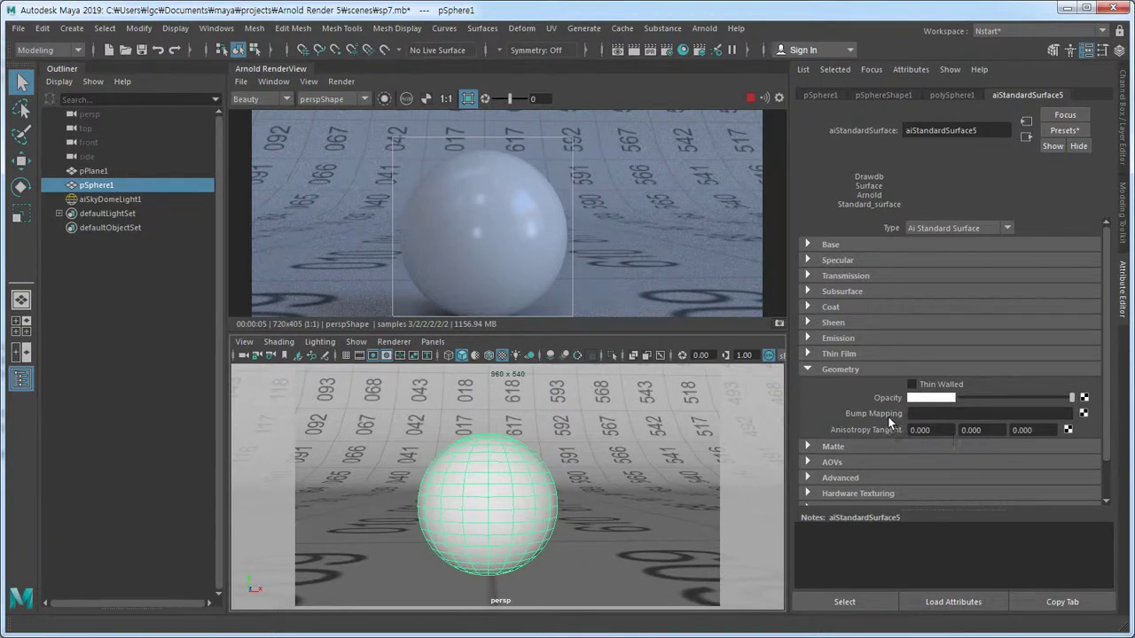
left_click(1084, 414)
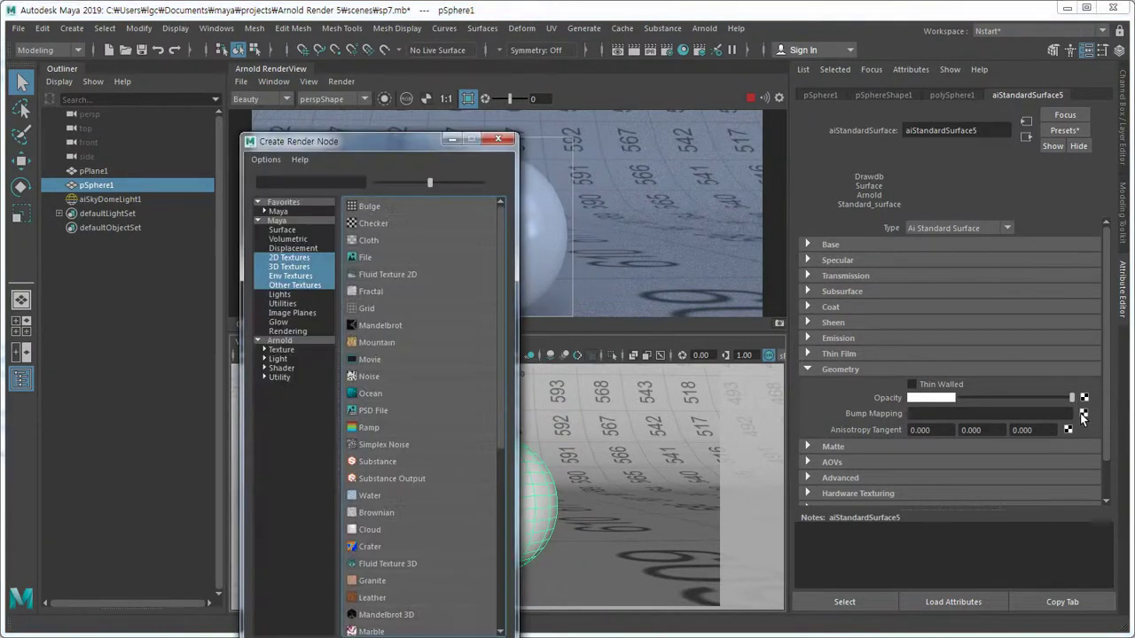
Create a File bump texture and load sourceimages/DIR014.JPG into file7 after previewing other images.
left_click(363, 258)
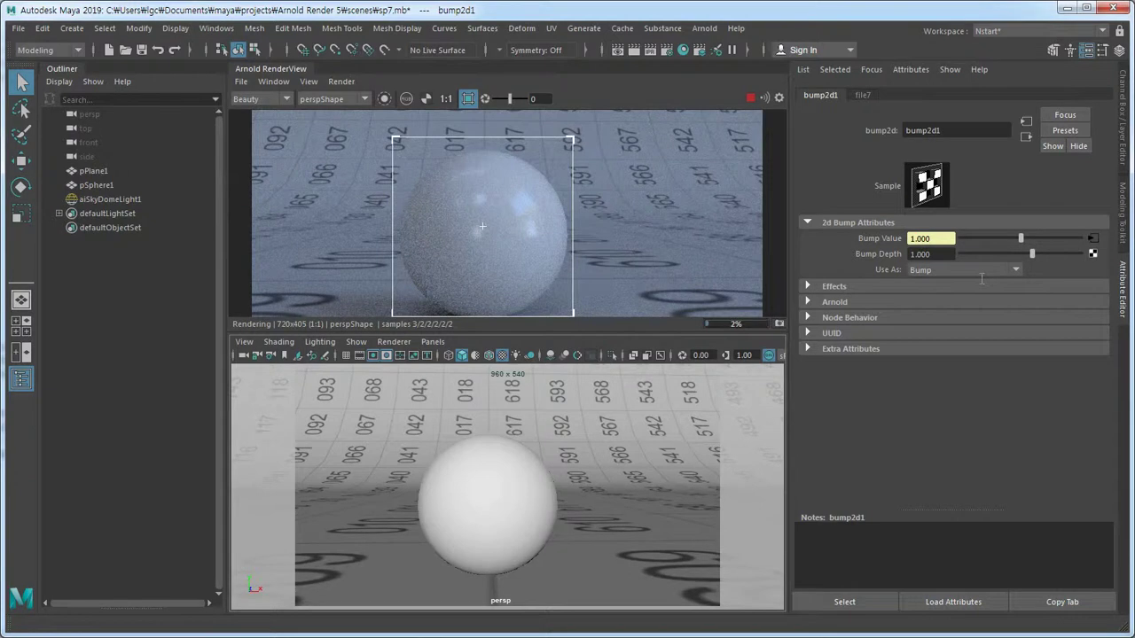
left_click(863, 95)
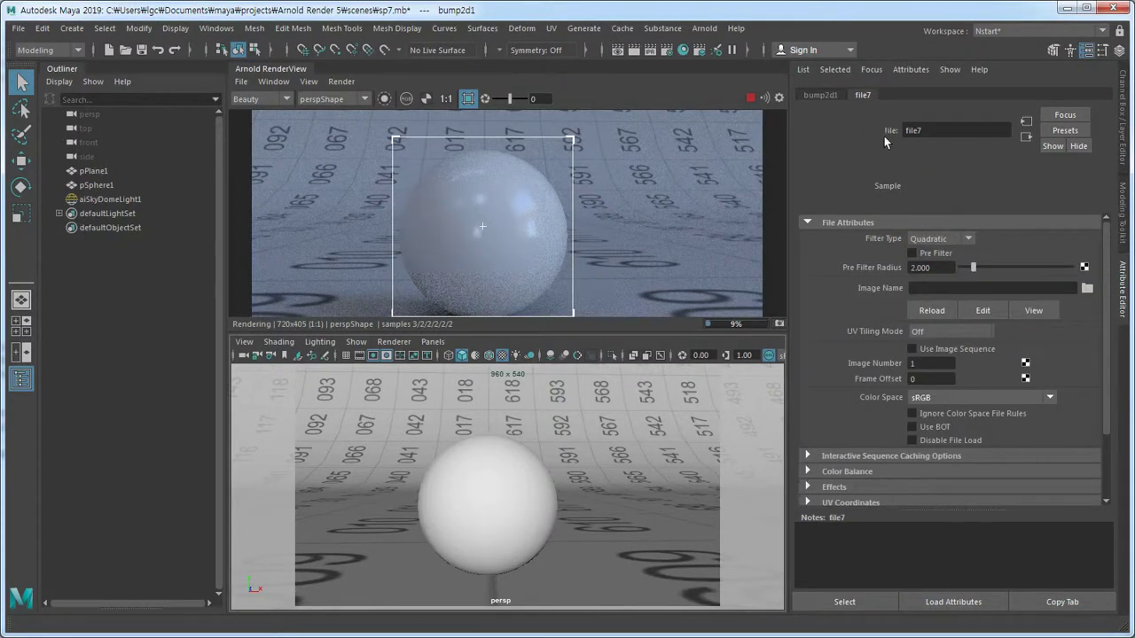
left_click(1086, 289)
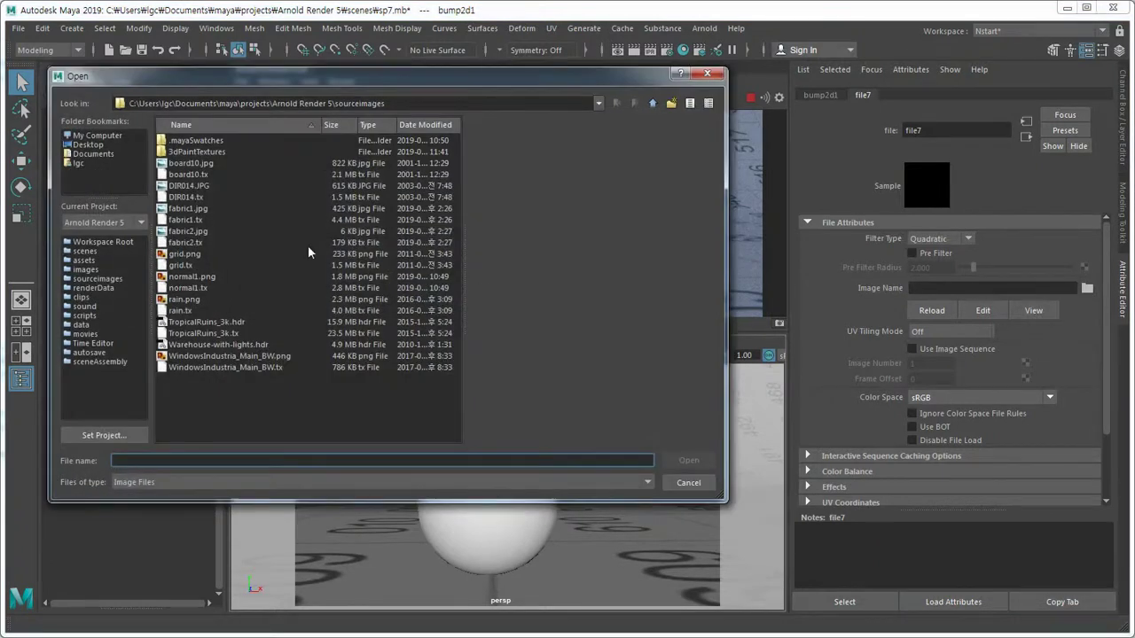
left_click(185, 188)
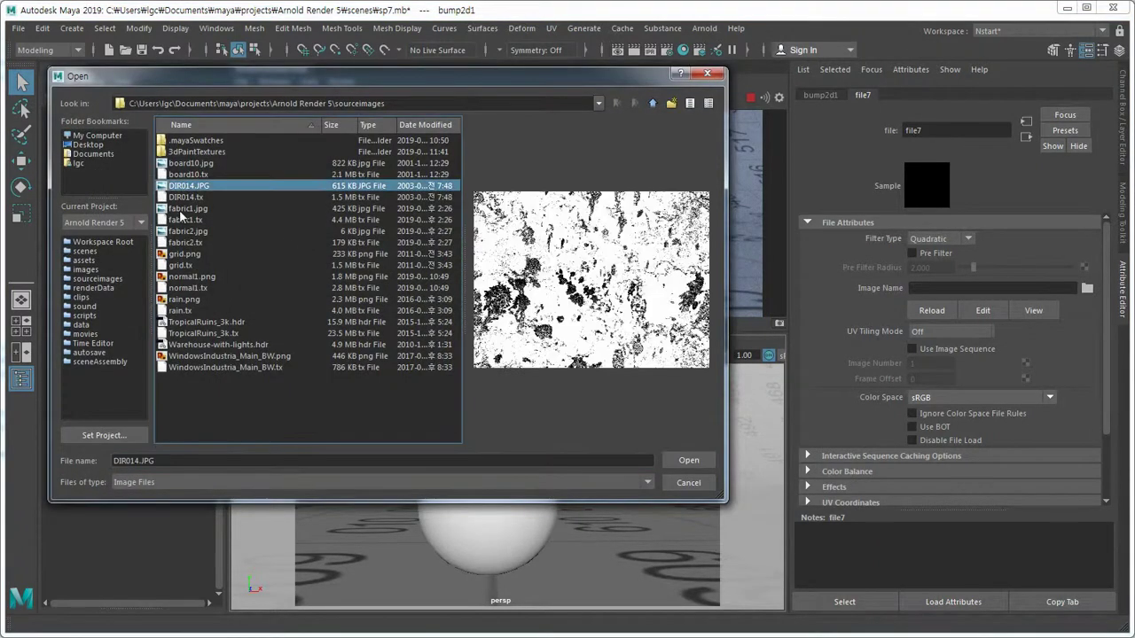
left_click(180, 211)
left_click(184, 231)
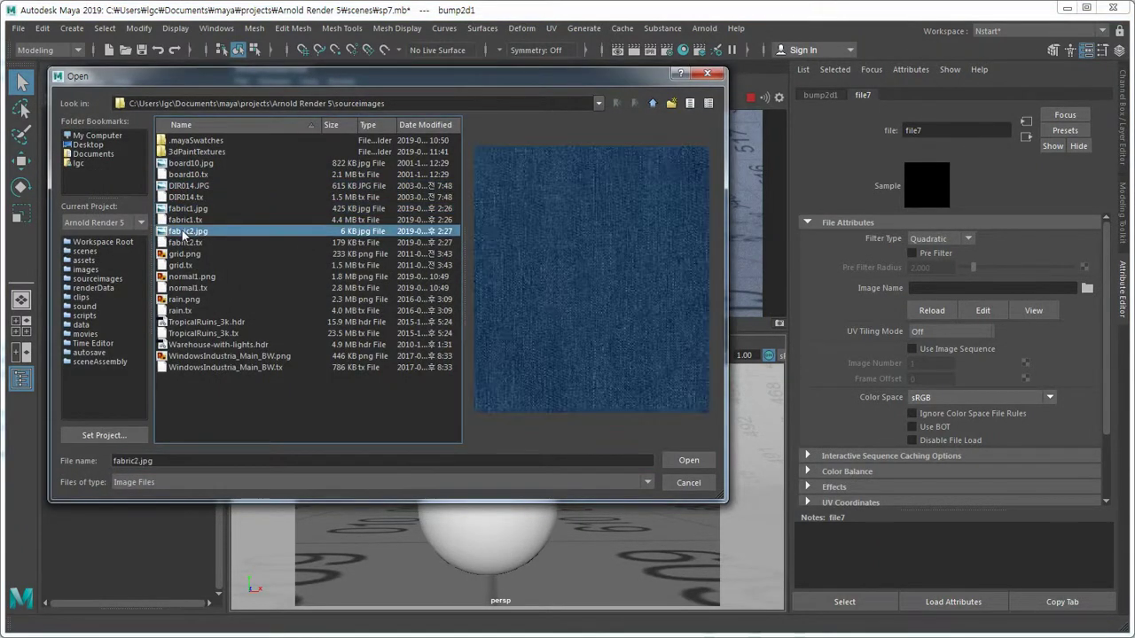
left_click(183, 300)
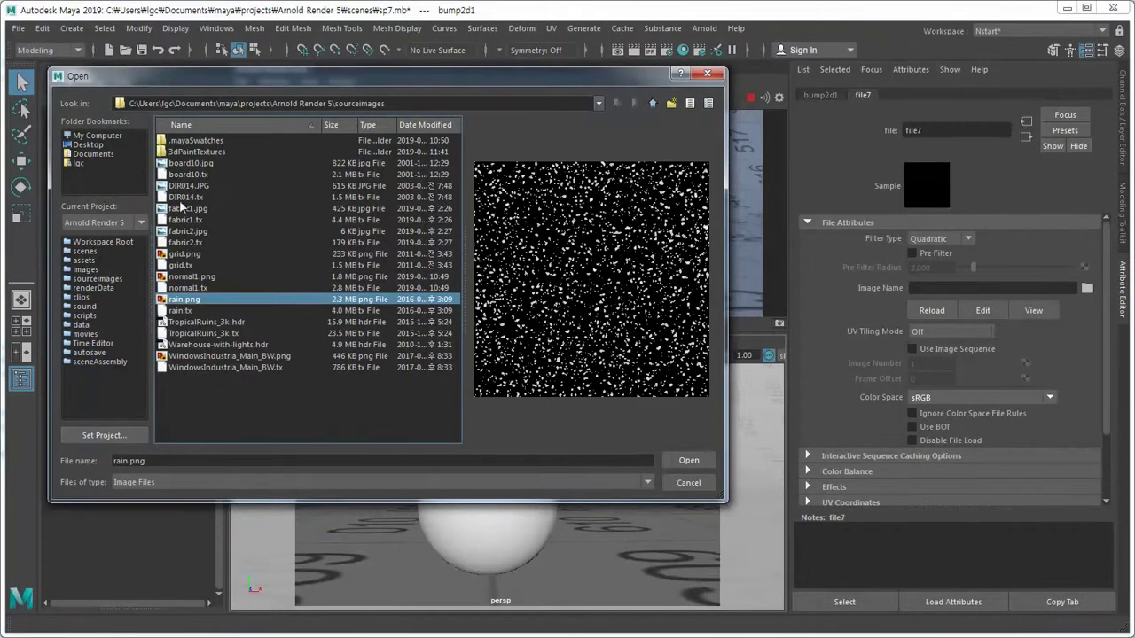
left_click(186, 164)
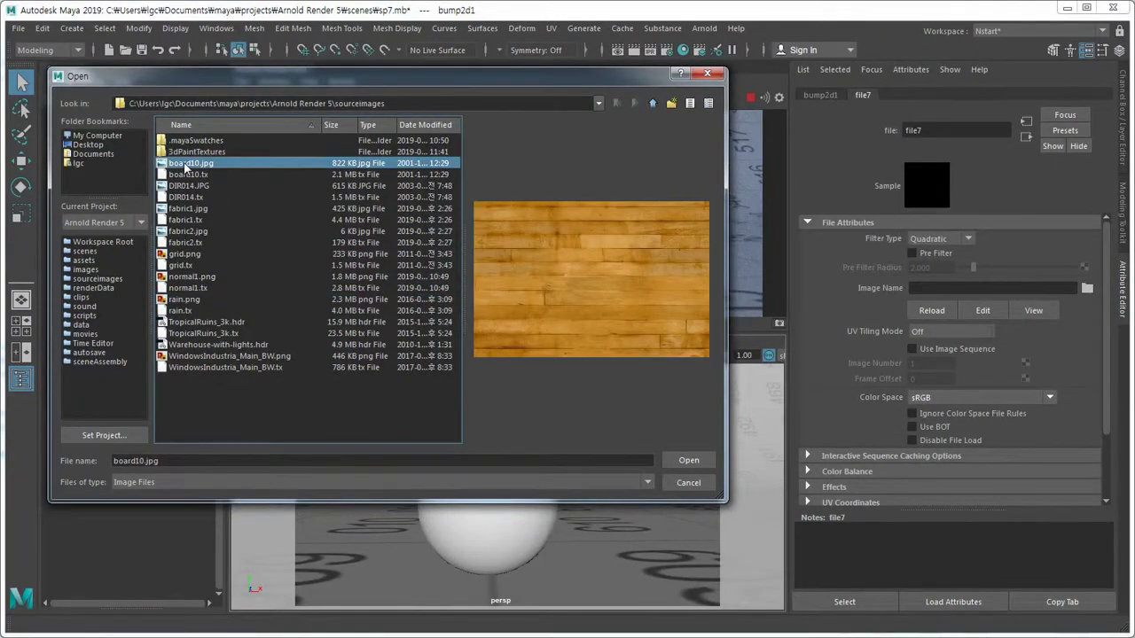
left_click(185, 188)
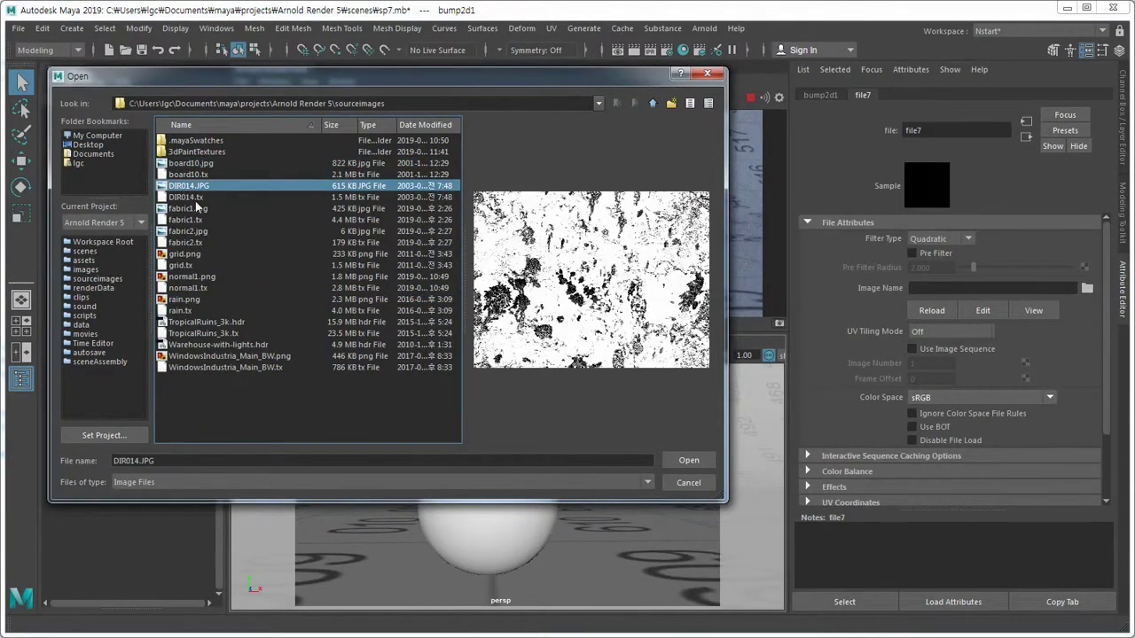
left_click(689, 460)
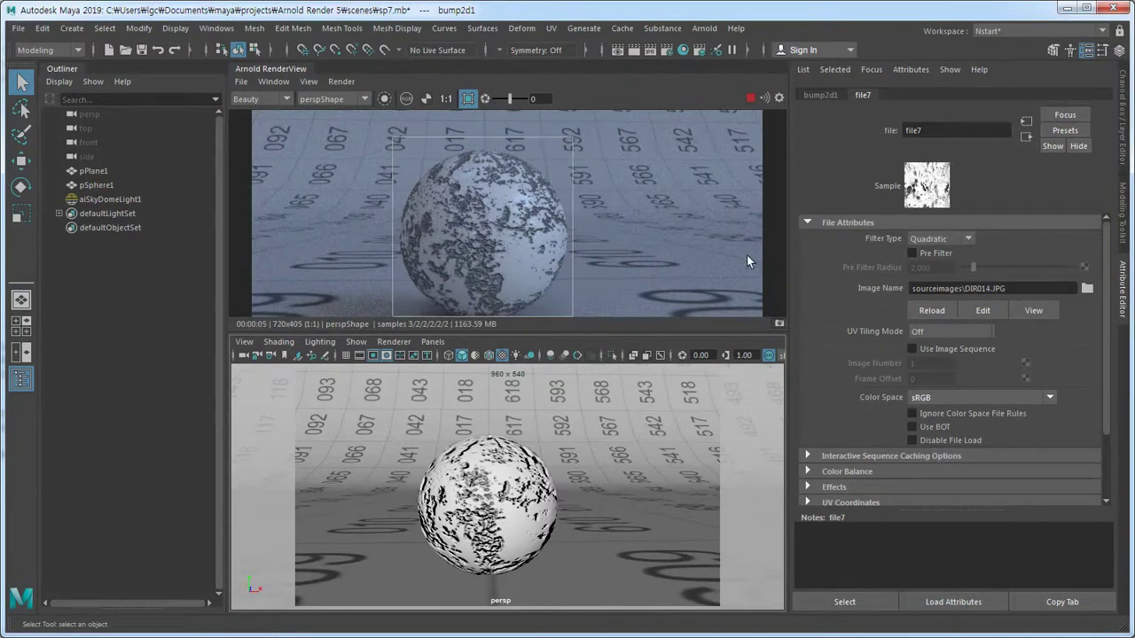
Set bump2d1's Bump Depth to 0.1, then to 3, and bring up the Hypershade.
left_click(822, 95)
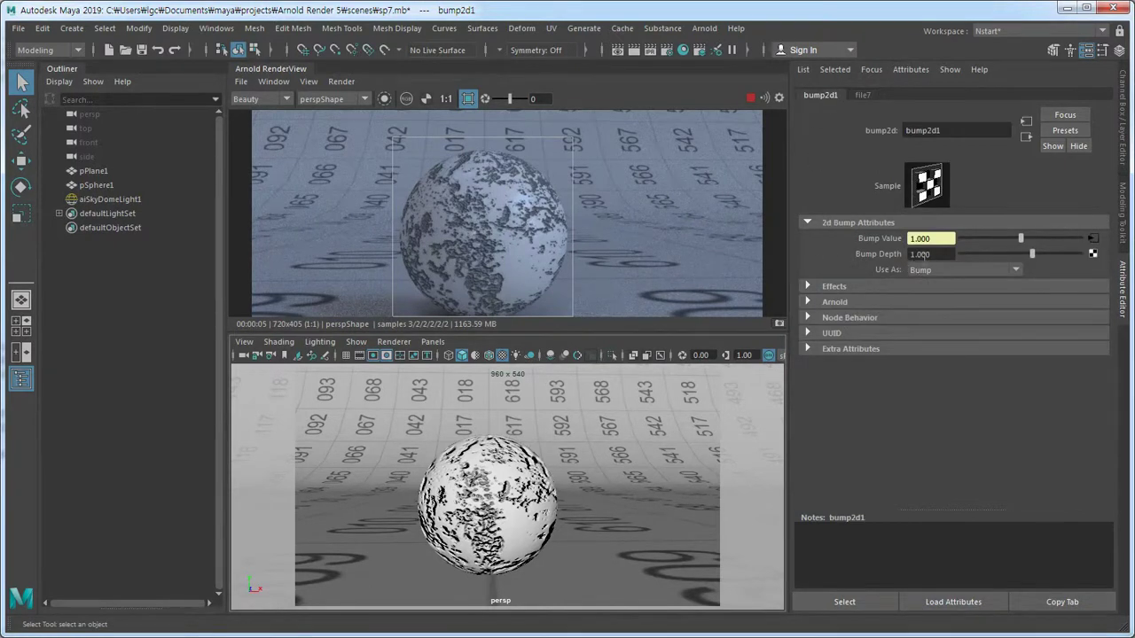
left_click_drag(948, 255, 866, 254)
type("0.1")
key("Return")
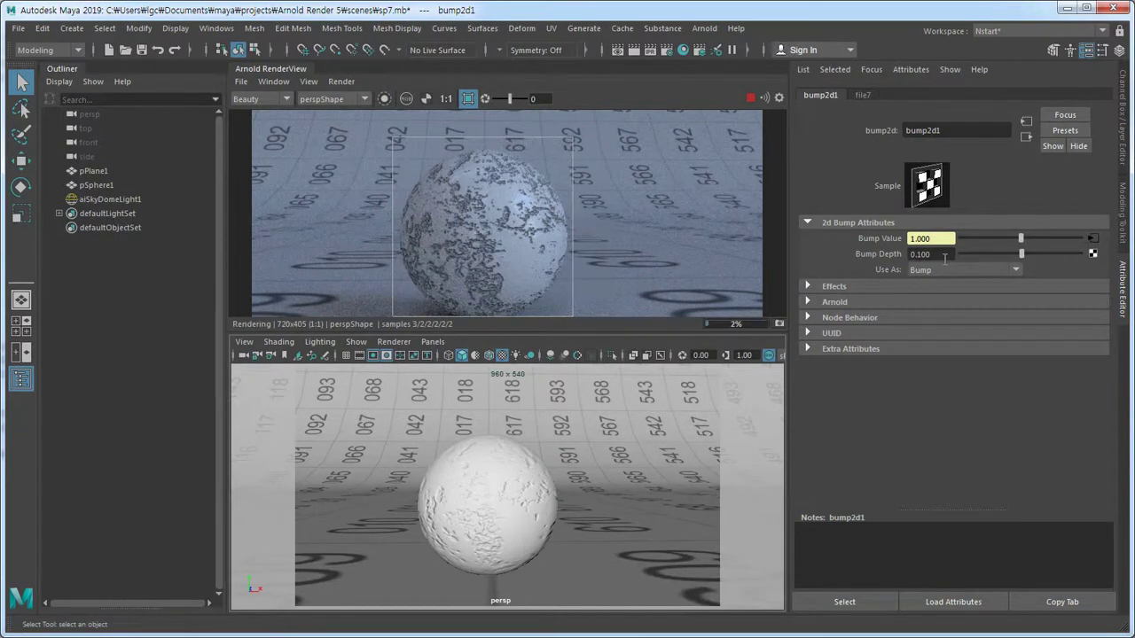
left_click(937, 256)
type("3")
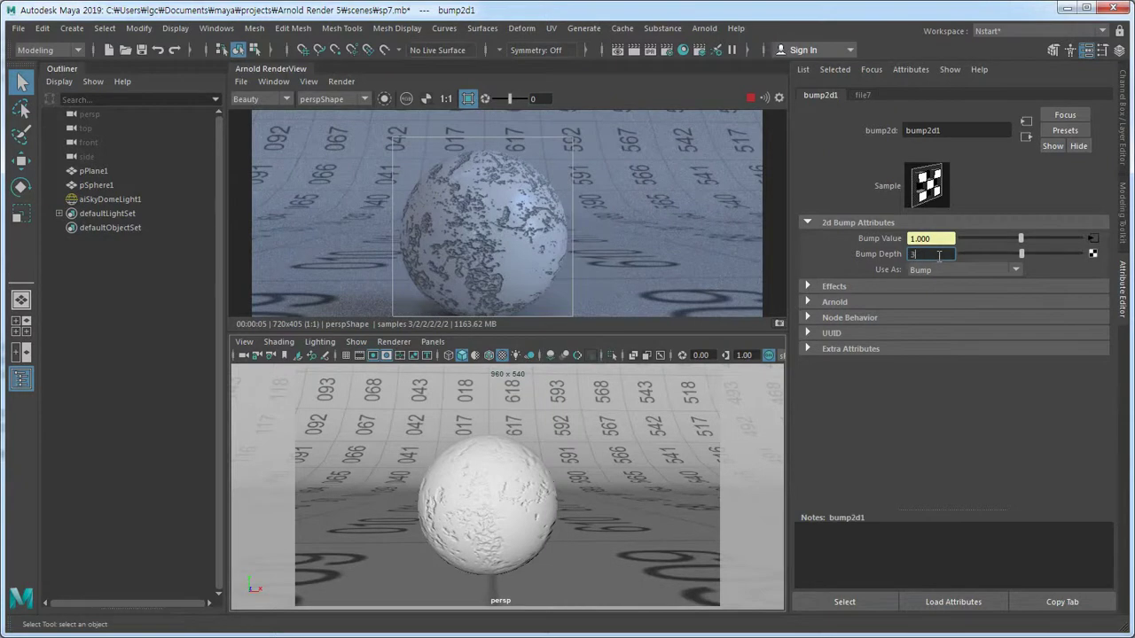
key("Return")
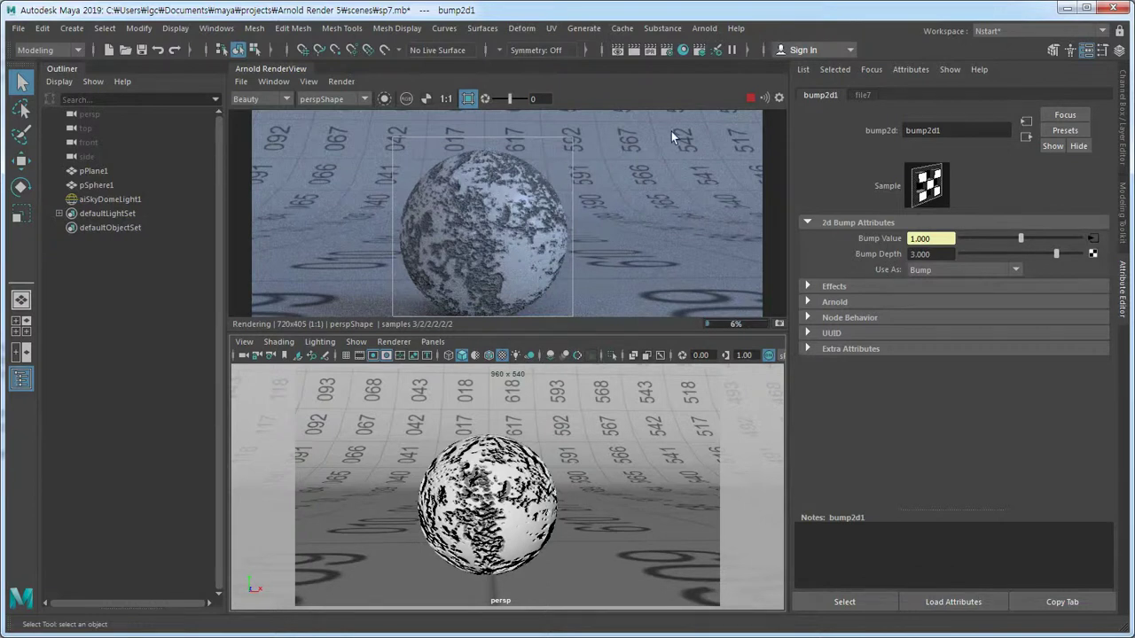
left_click(684, 51)
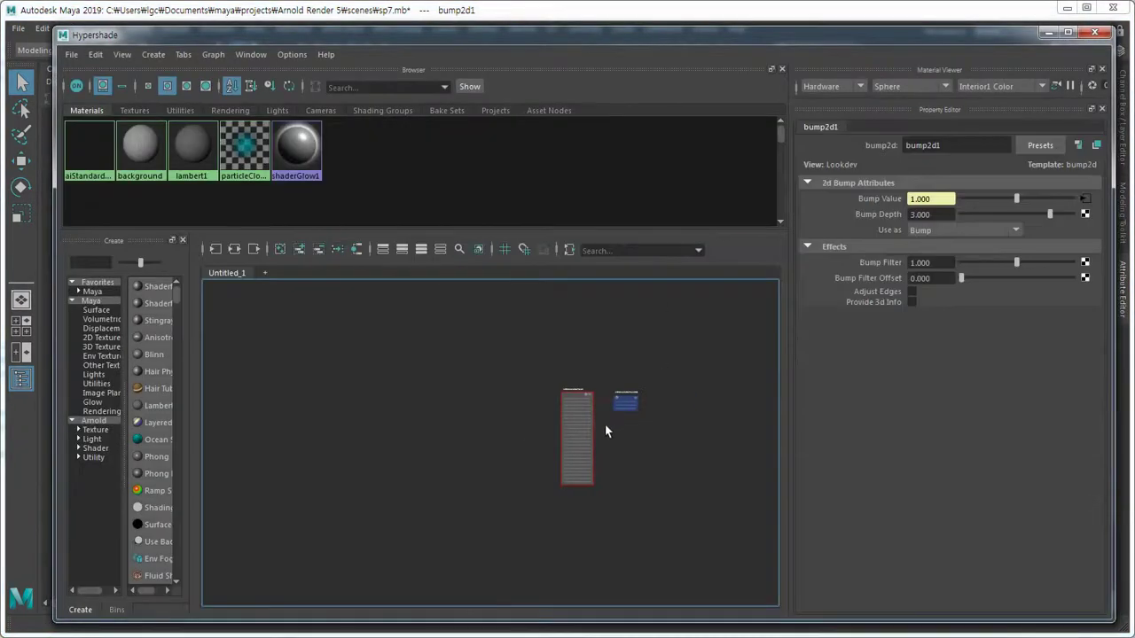
Graph aiStandardSurface5's shading network in the Hypershade.
left_click(90, 135)
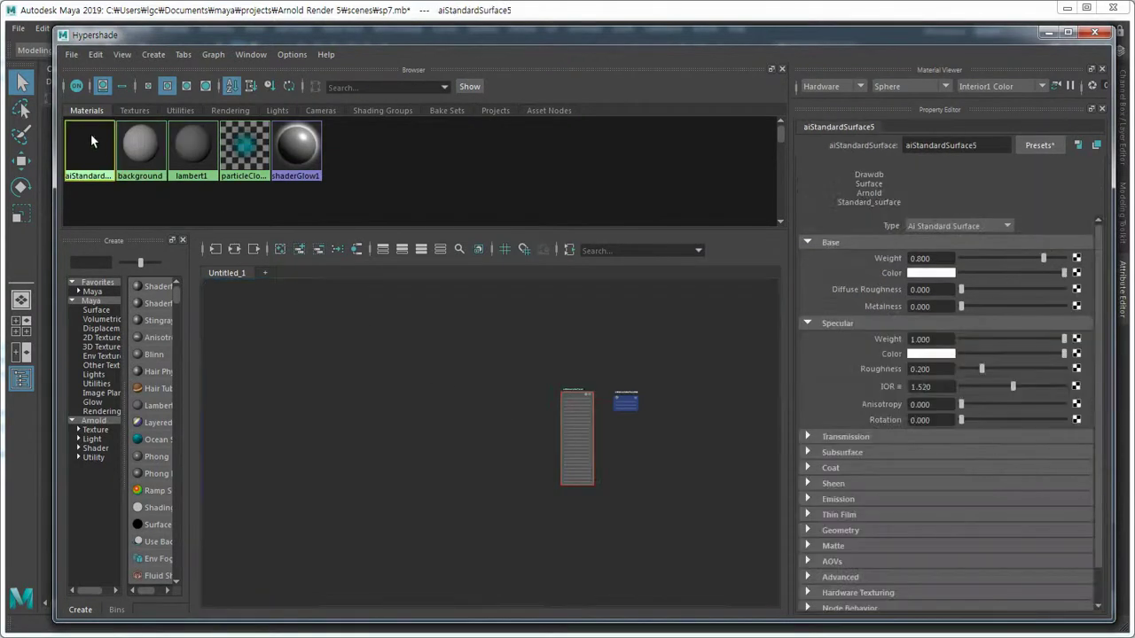
right_click(91, 137)
right_click_drag(91, 135, 91, 175)
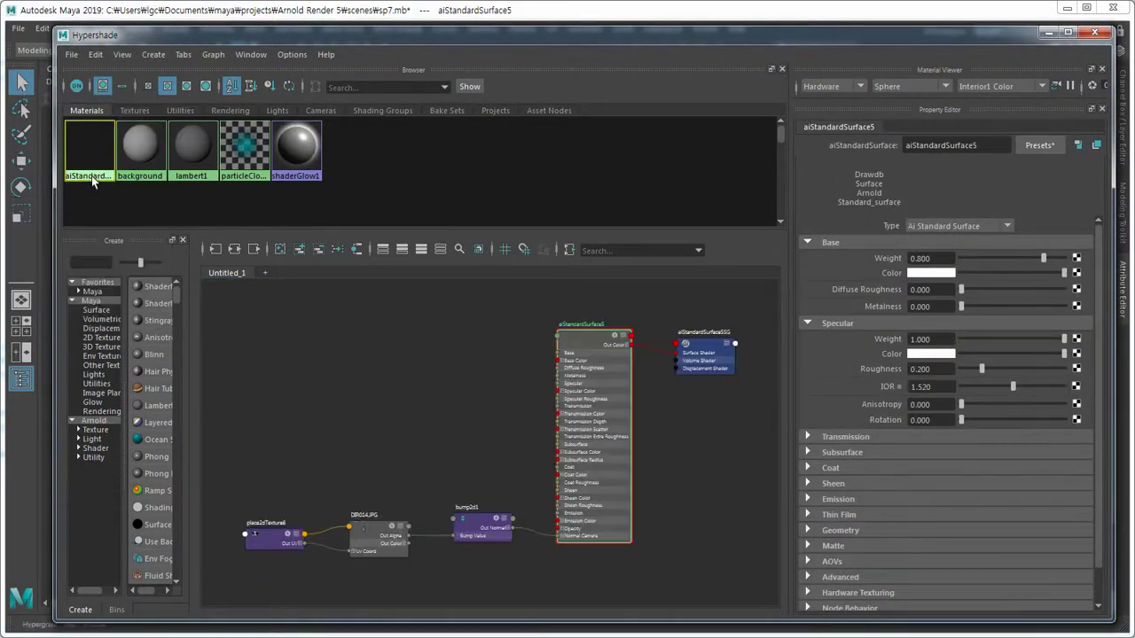
Delete the place2dTexture8, file7 and bump2d1 nodes and refit the graph.
left_click_drag(238, 471, 518, 597)
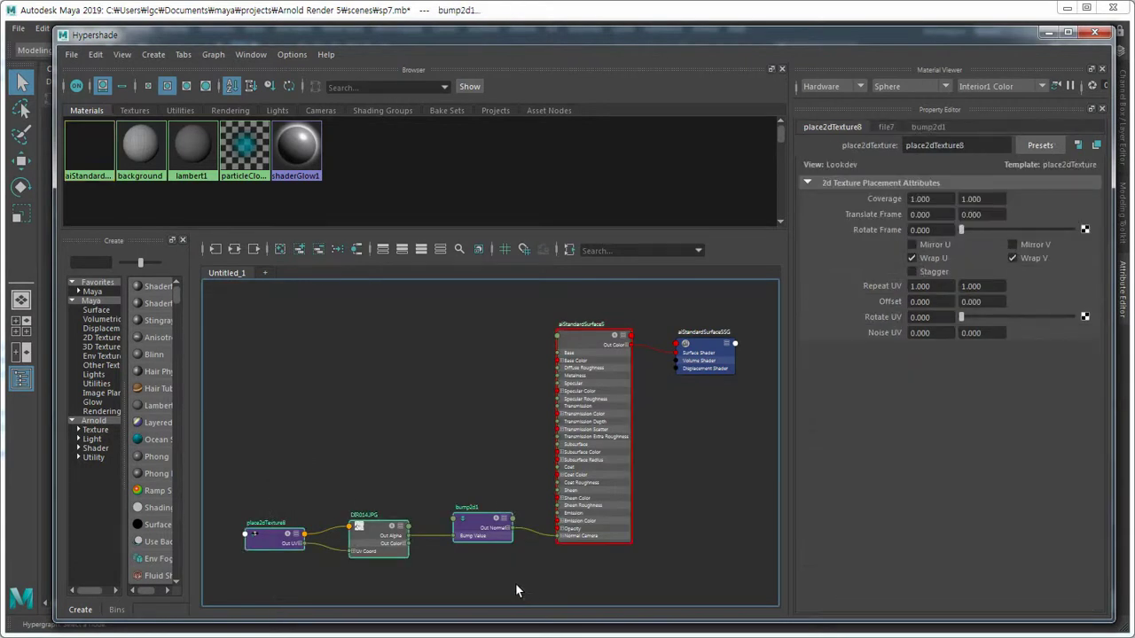
scroll(492, 568, "up", 2)
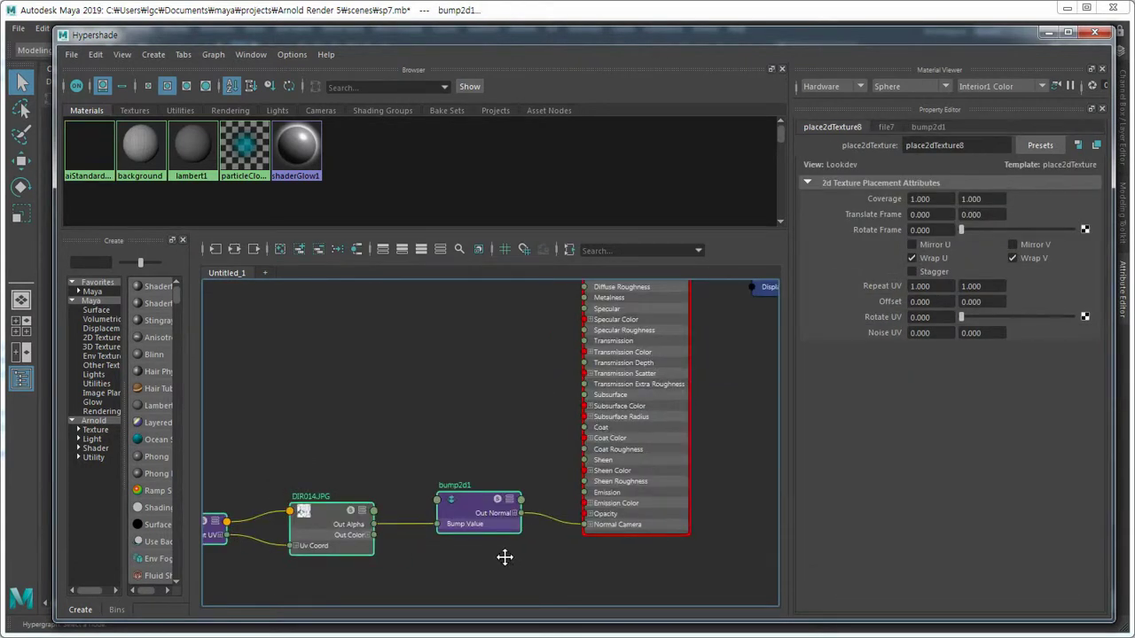
middle_click_drag(506, 555, 561, 540, "alt")
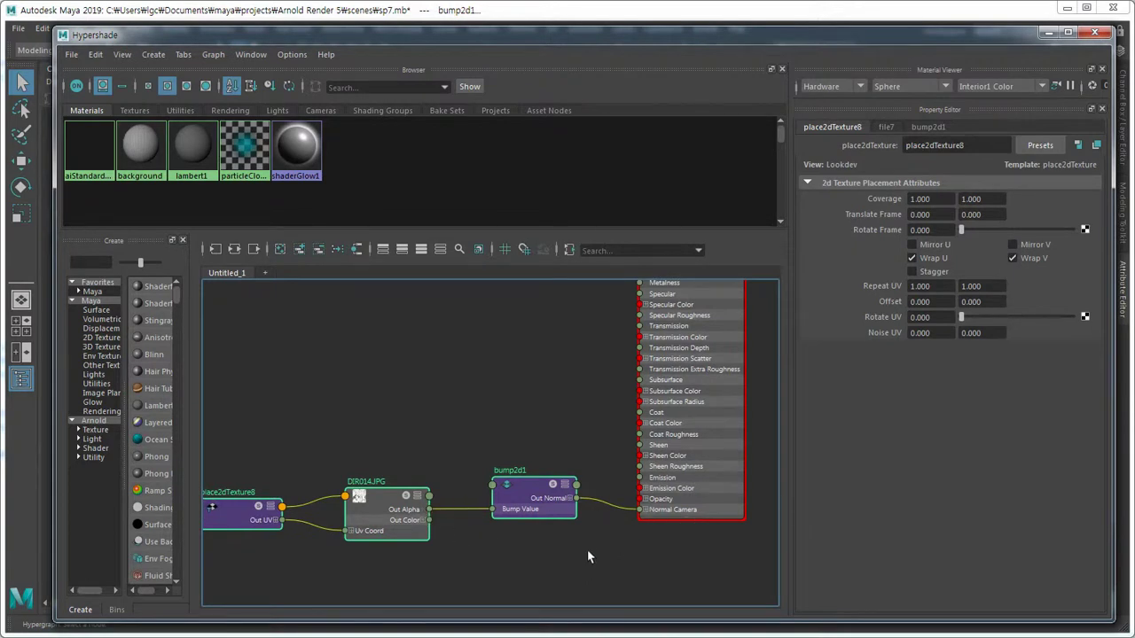
left_click_drag(231, 423, 562, 572)
key("Delete")
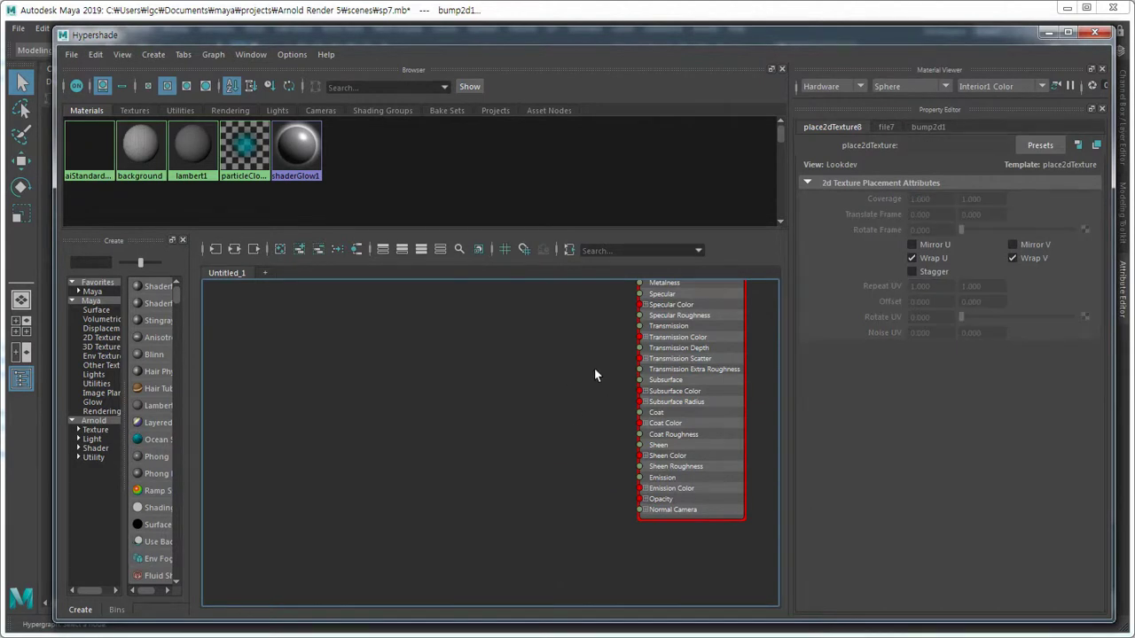
key("a")
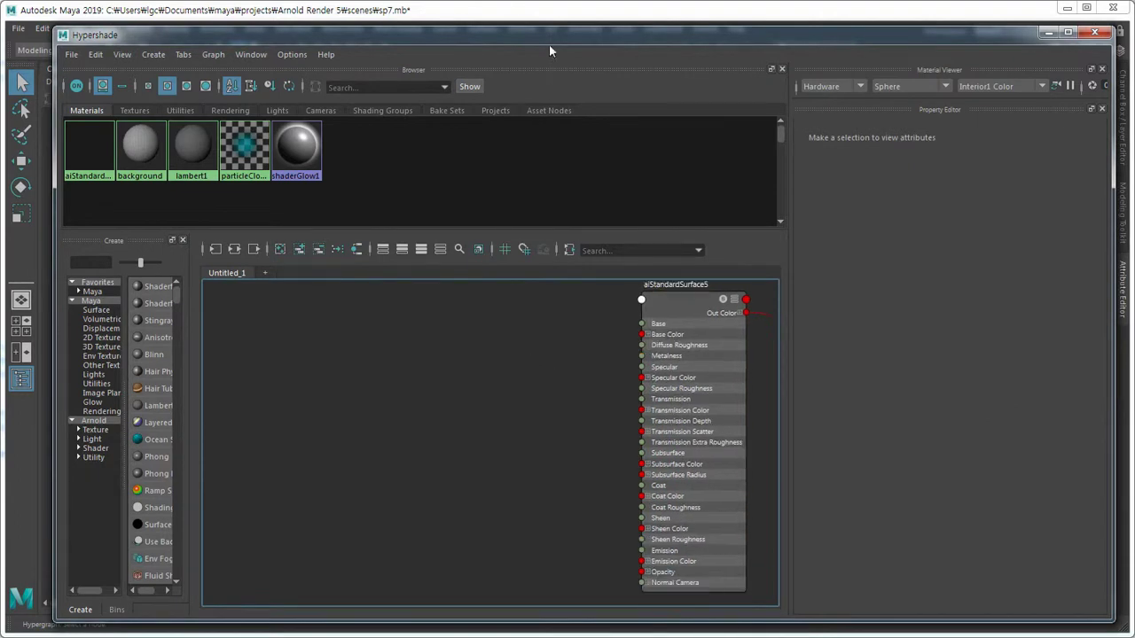
Reposition the Hypershade over the render, hide the swatch browser, and widen the Create node list.
mouse_move(554, 32)
left_mouse_down()
mouse_move(534, 255)
mouse_move(553, 255)
left_mouse_up()
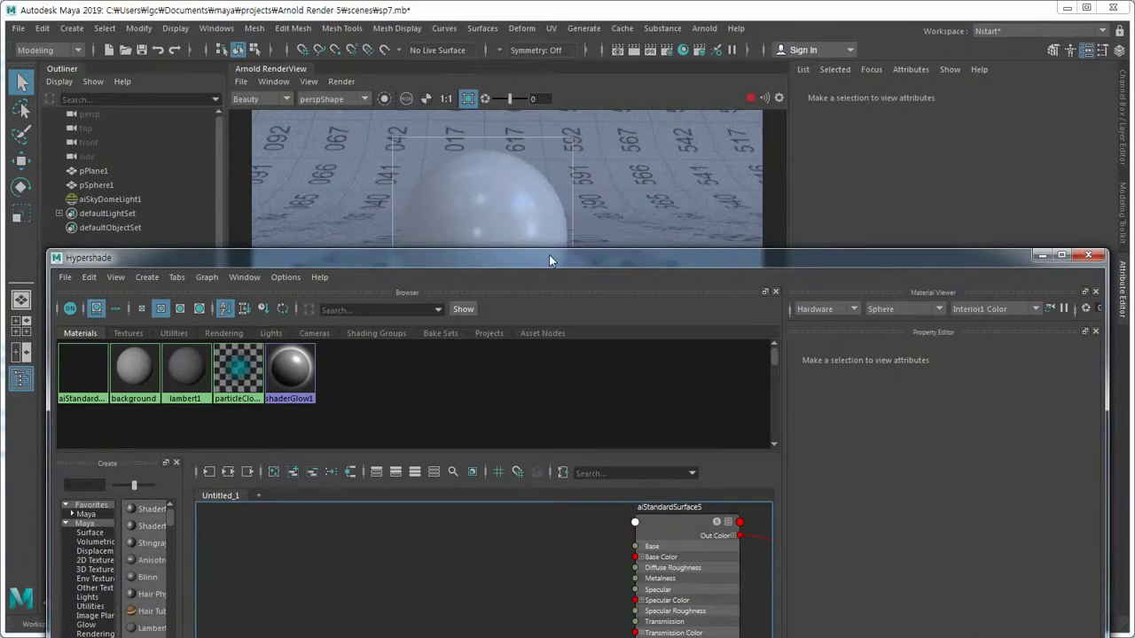
left_click(747, 100)
mouse_move(717, 262)
left_mouse_down()
mouse_move(719, 80)
mouse_move(722, 96)
left_mouse_up()
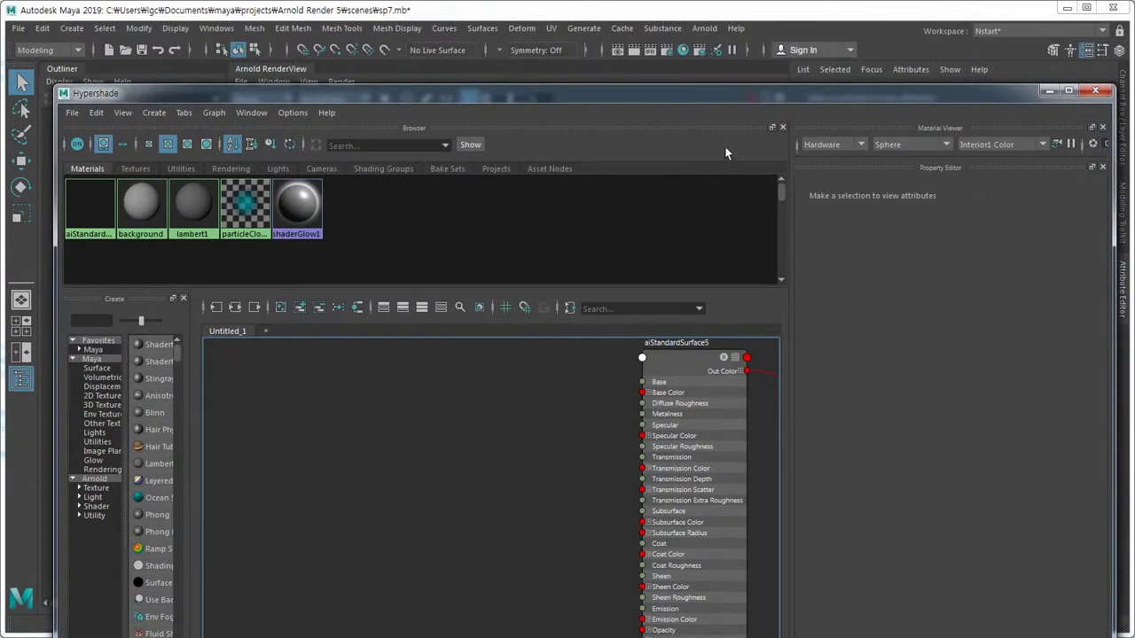
left_click(782, 127)
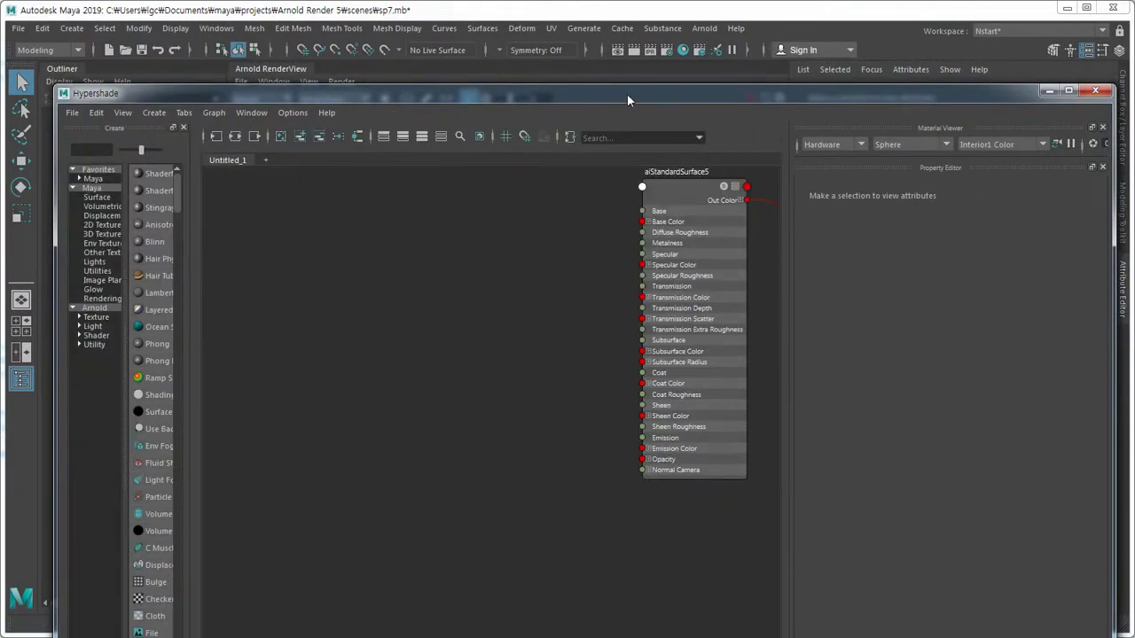
left_click_drag(627, 93, 648, 199)
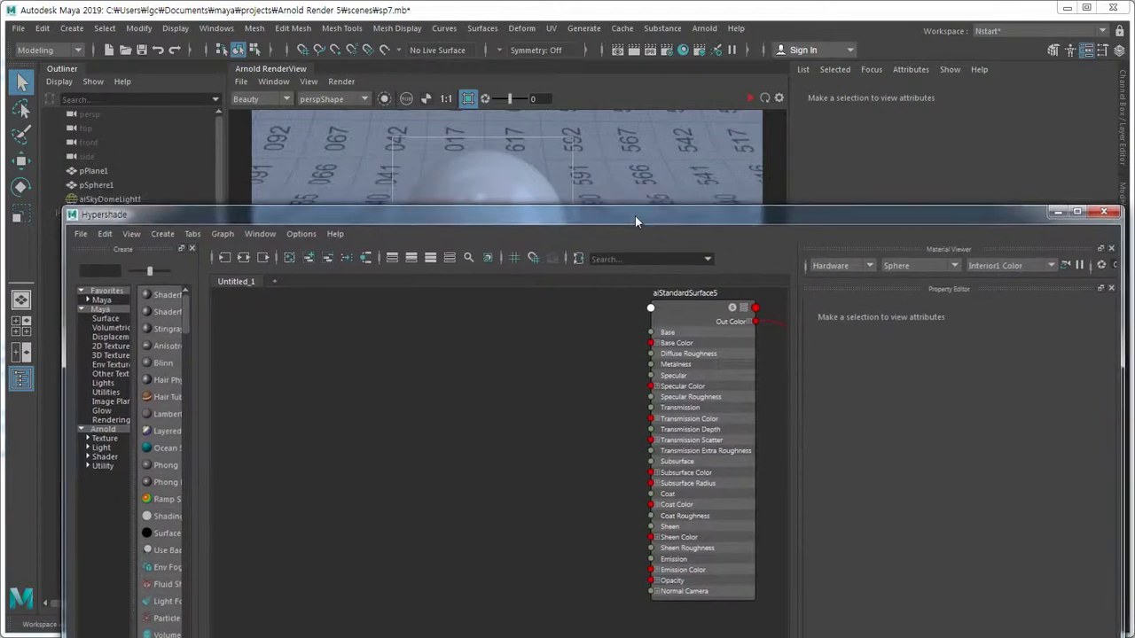
mouse_move(648, 199)
left_mouse_down()
mouse_move(634, 233)
mouse_move(614, 86)
left_mouse_up()
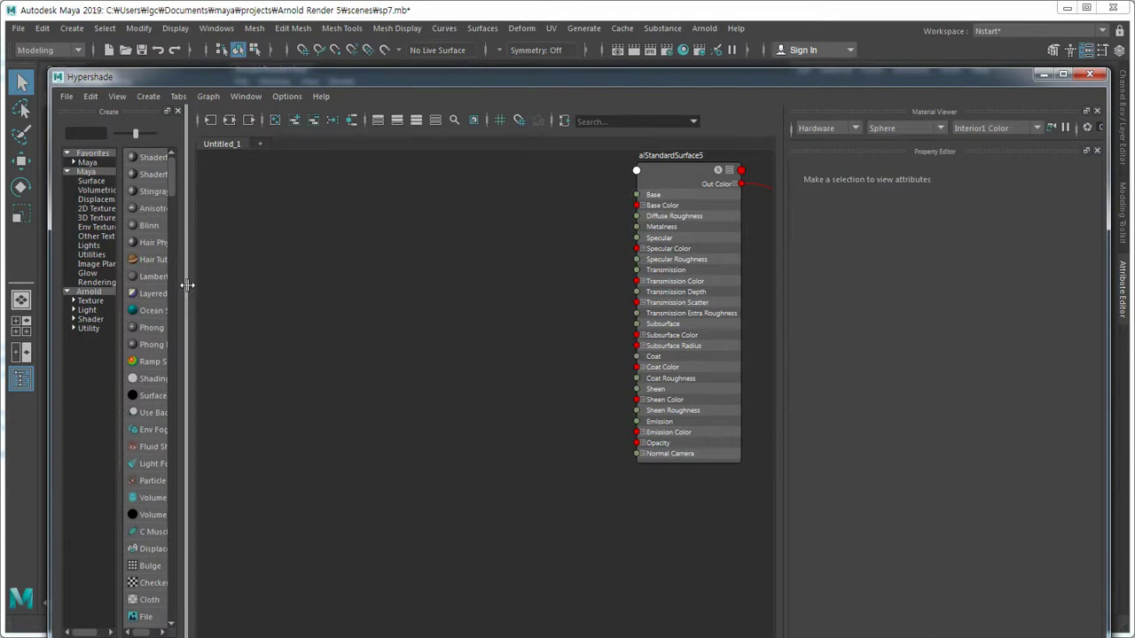
left_click_drag(186, 286, 252, 285)
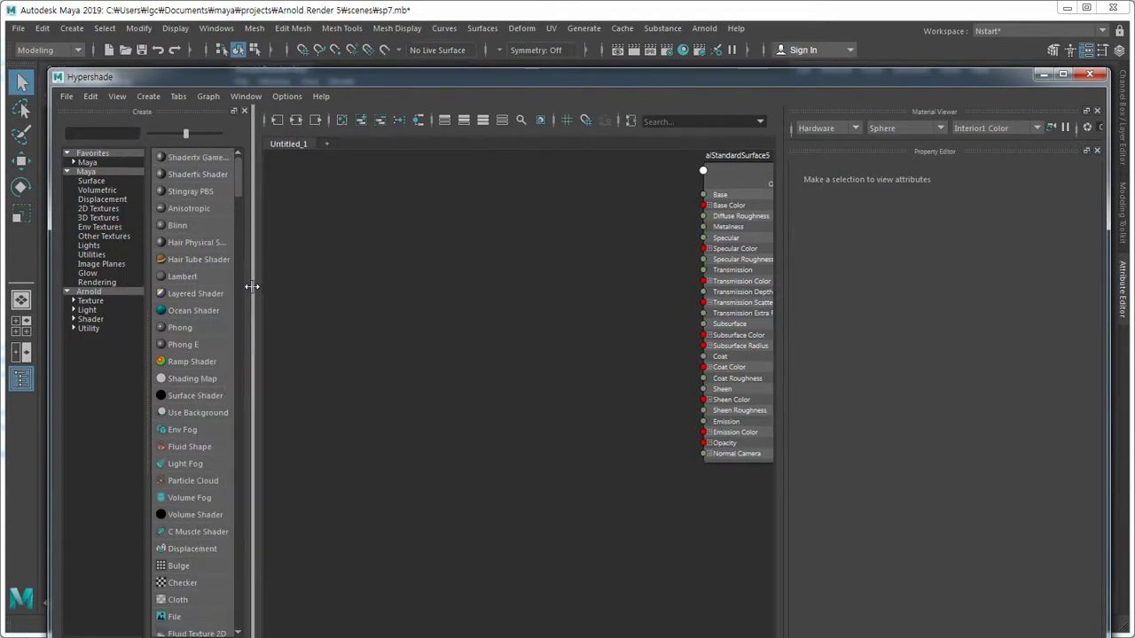
Drag an aiNoise node from Arnold > Texture into the graph beside aiStandardSurface5.
left_click(92, 301)
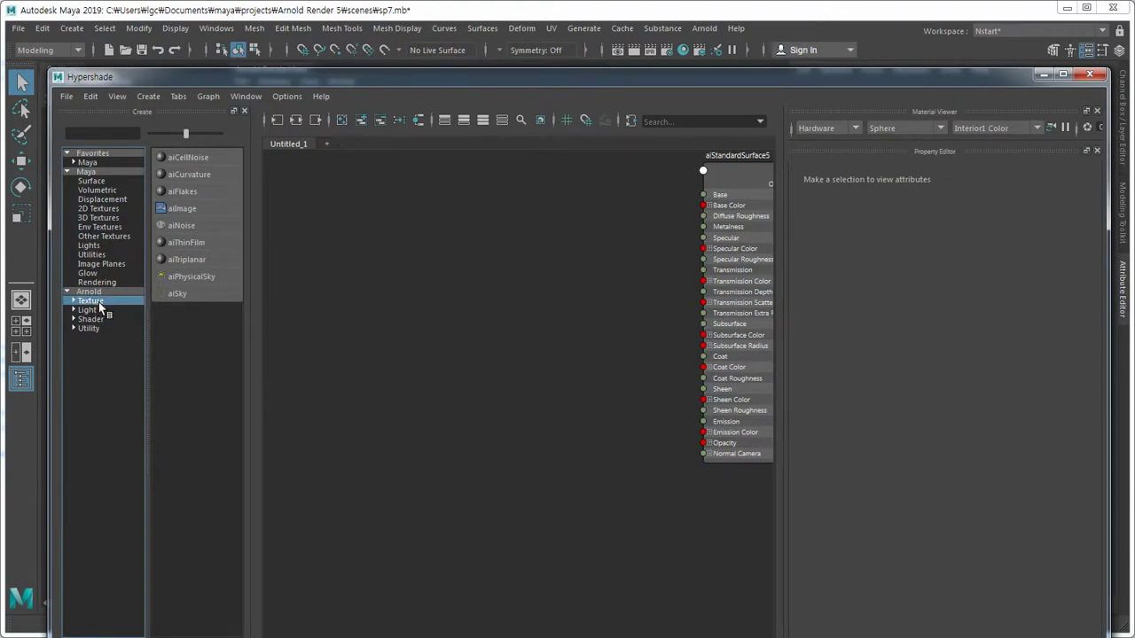
left_click_drag(187, 231, 470, 372)
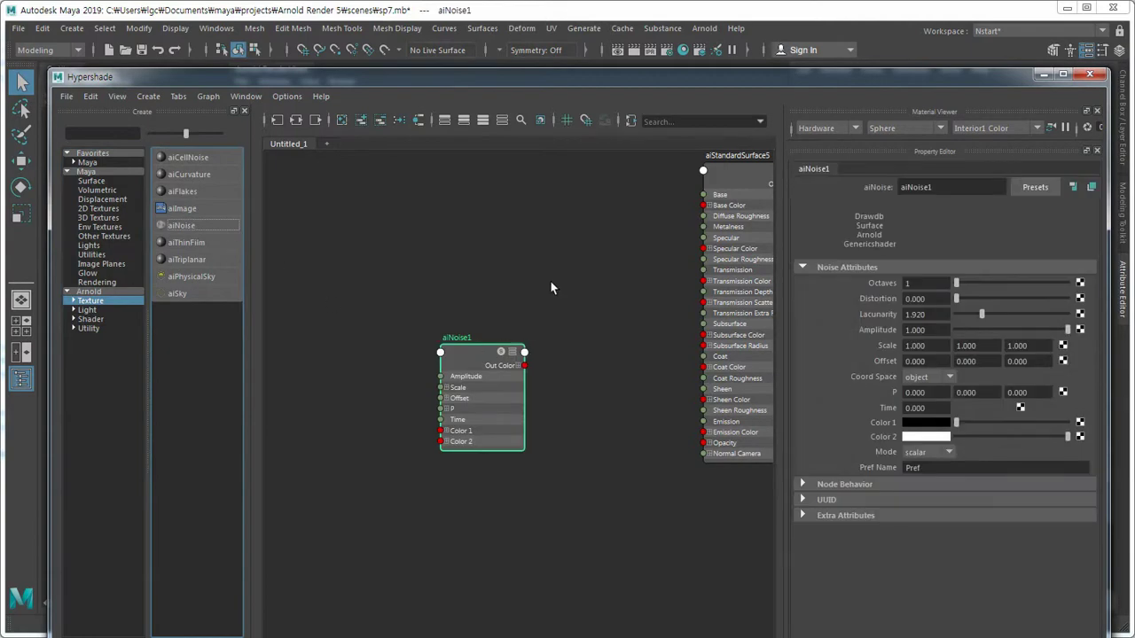
scroll(470, 354, "up", 2)
scroll(466, 354, "up", 1)
scroll(466, 353, "down", 2)
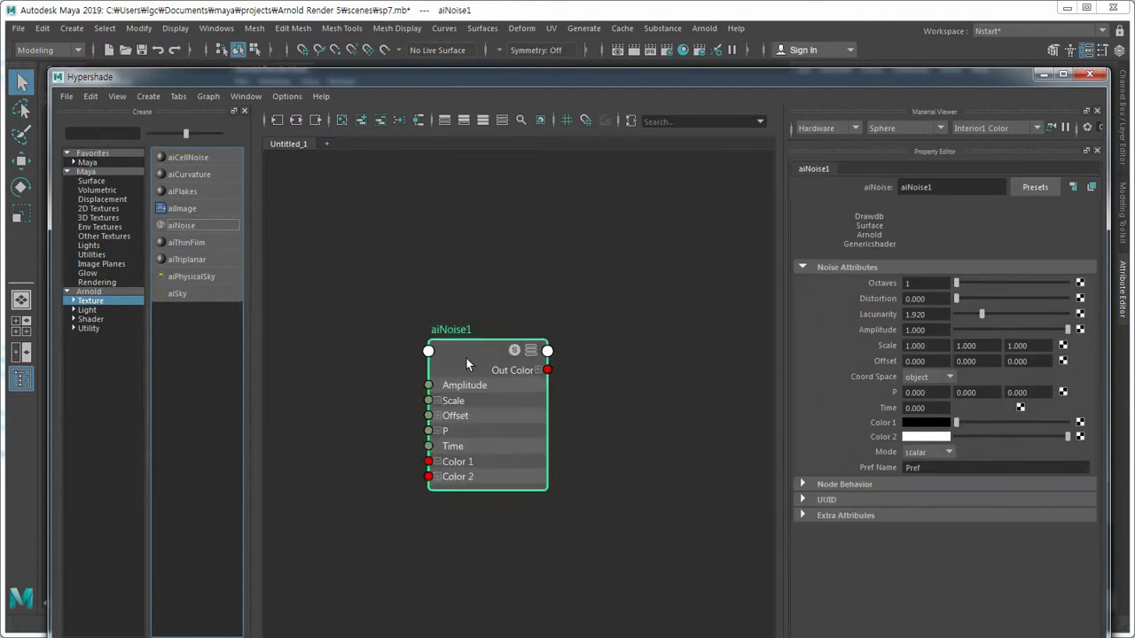
scroll(466, 356, "down", 2)
left_click_drag(465, 356, 461, 372)
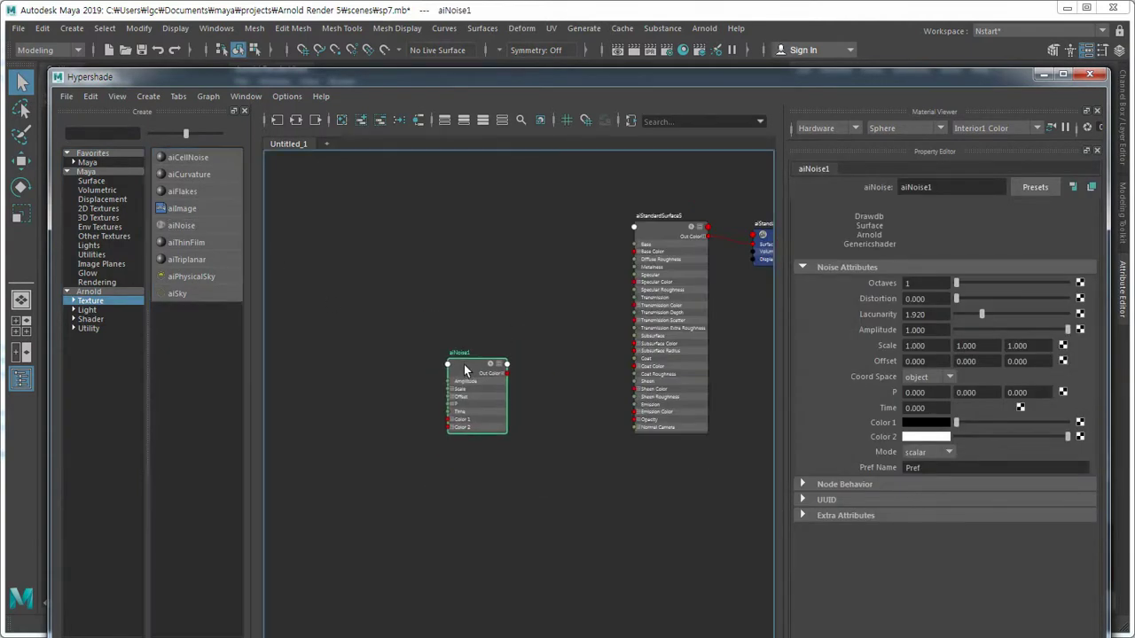
scroll(567, 411, "up", 2)
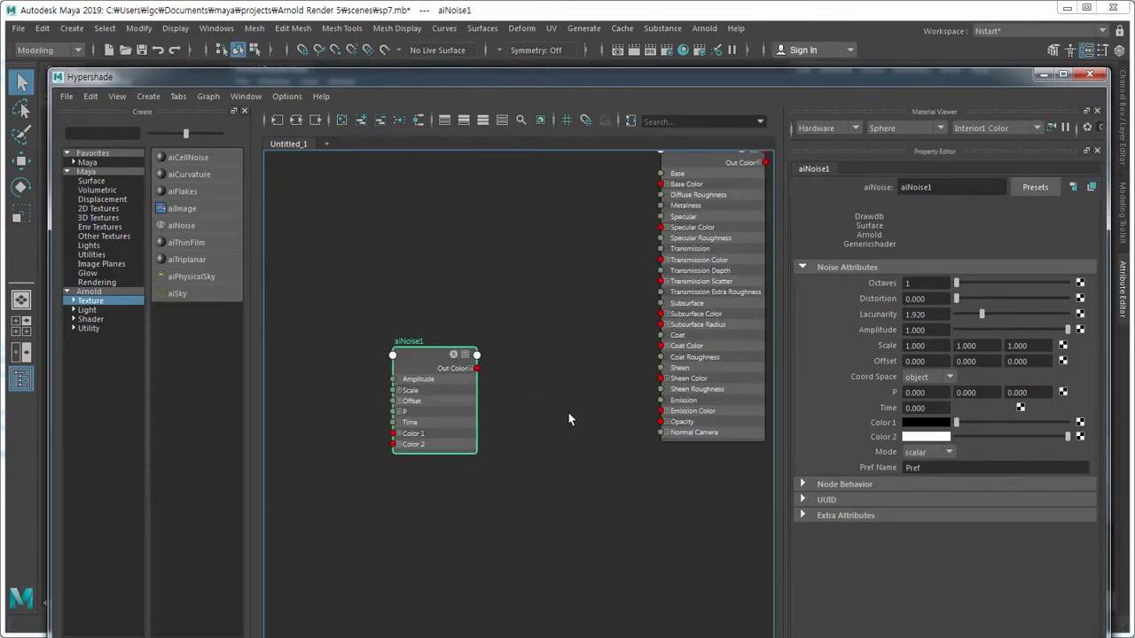
left_click_drag(431, 360, 429, 354)
left_click(531, 379)
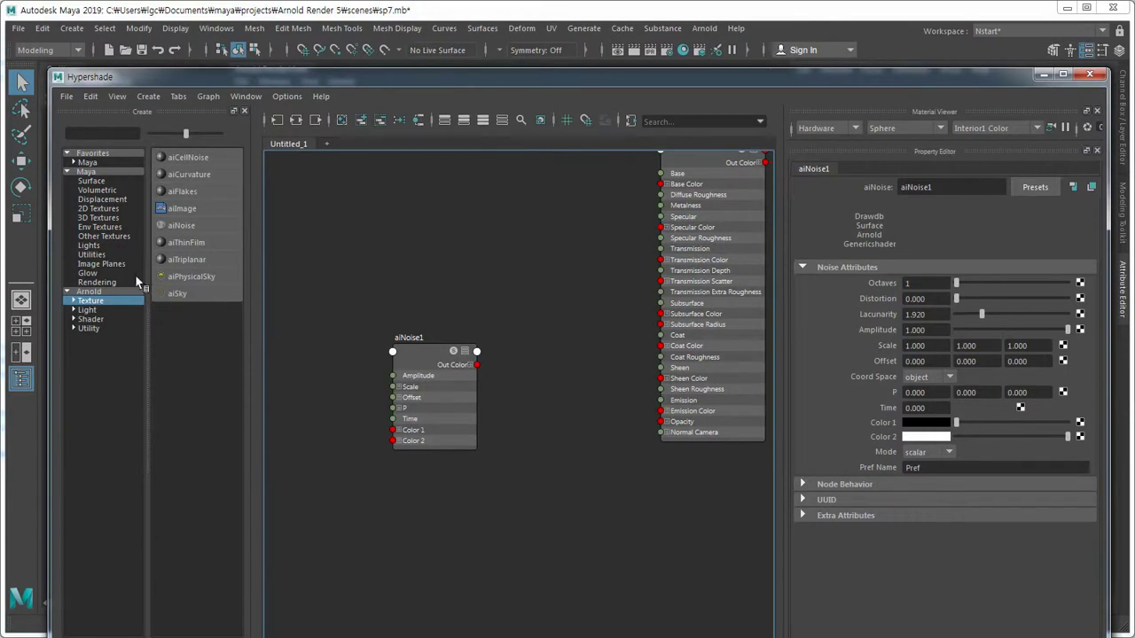
left_click(93, 255)
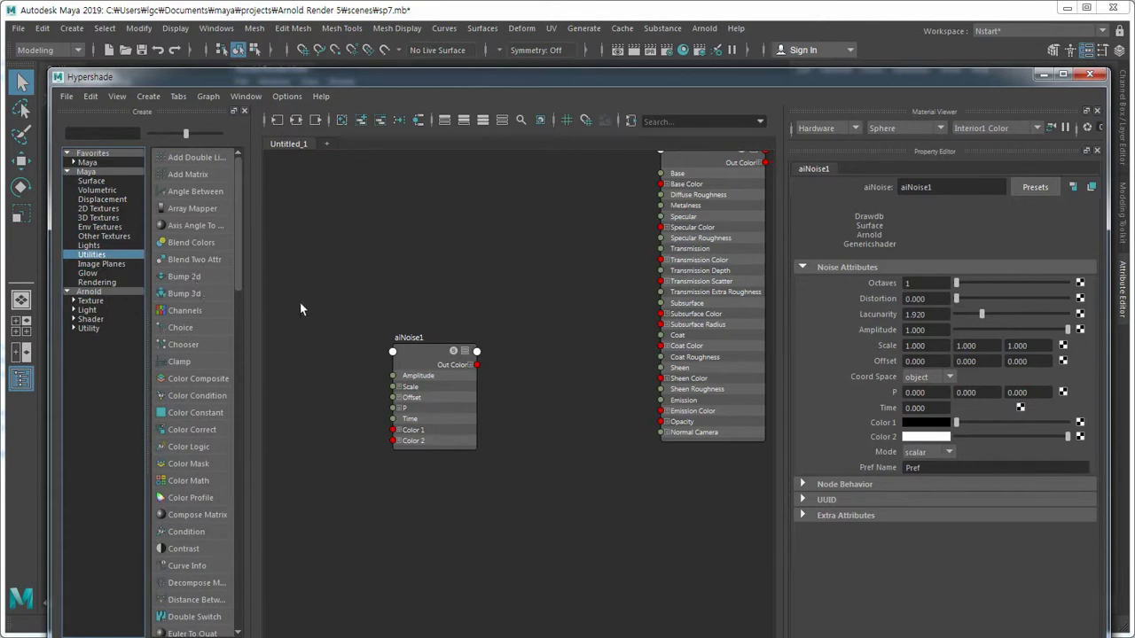
Create a bump2d node via the Tab search 'bum' and place it beside aiNoise1.
left_click(186, 280)
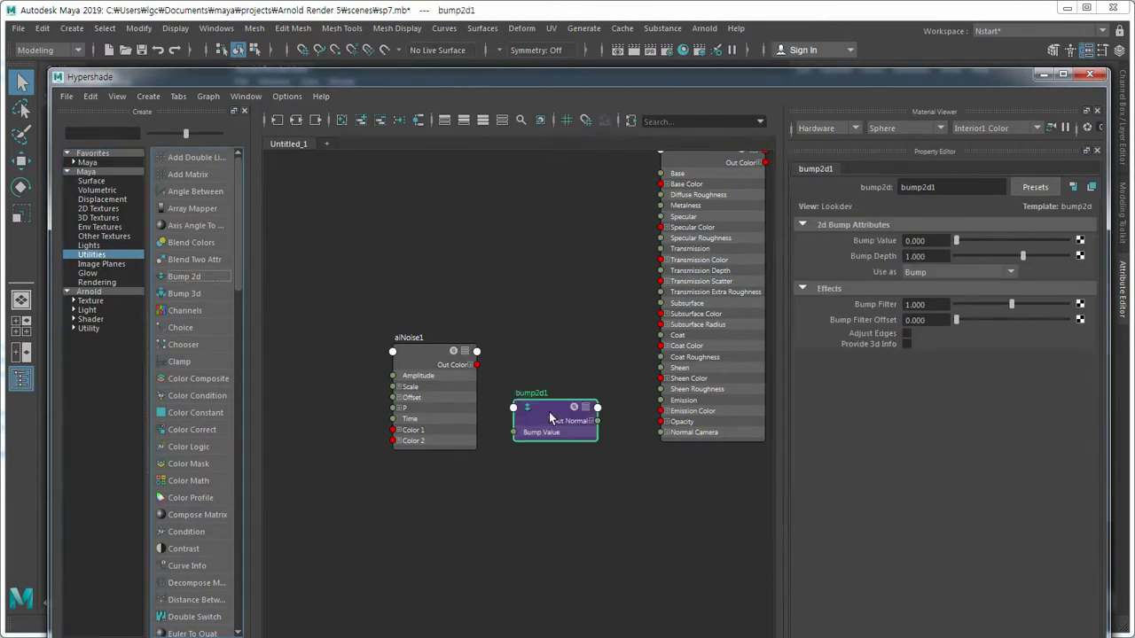
key("Delete")
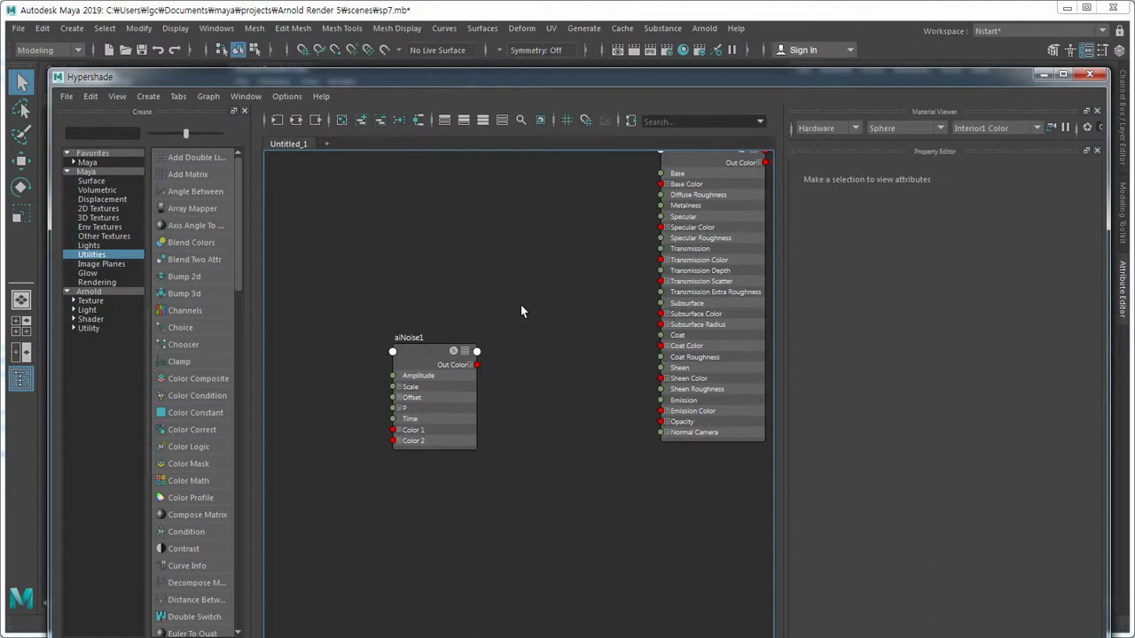
key("Tab")
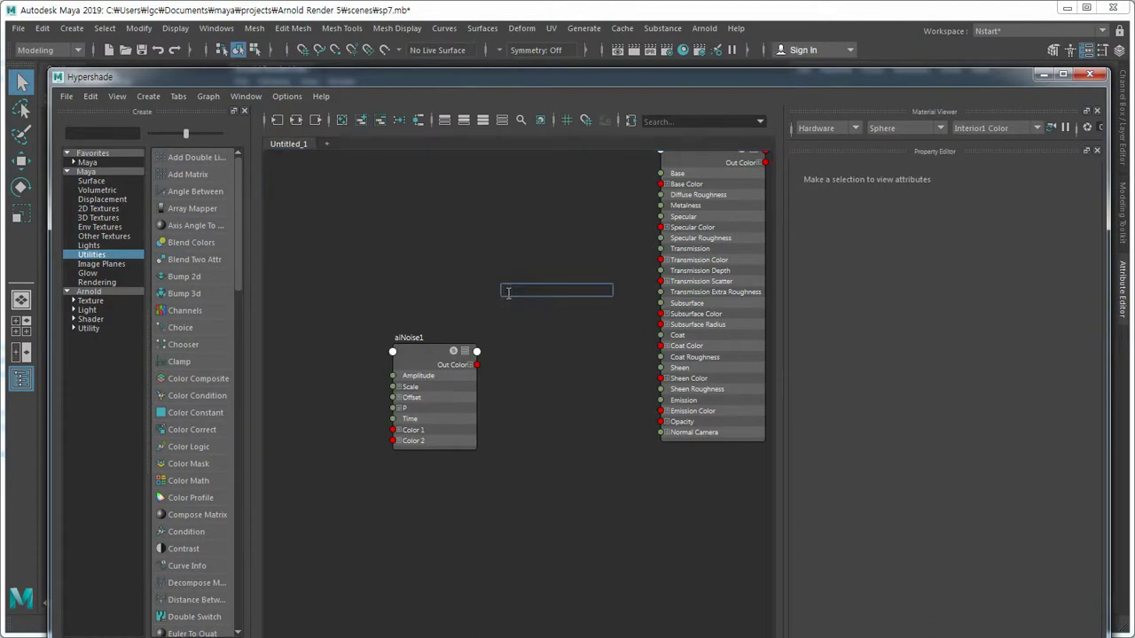
type("bum")
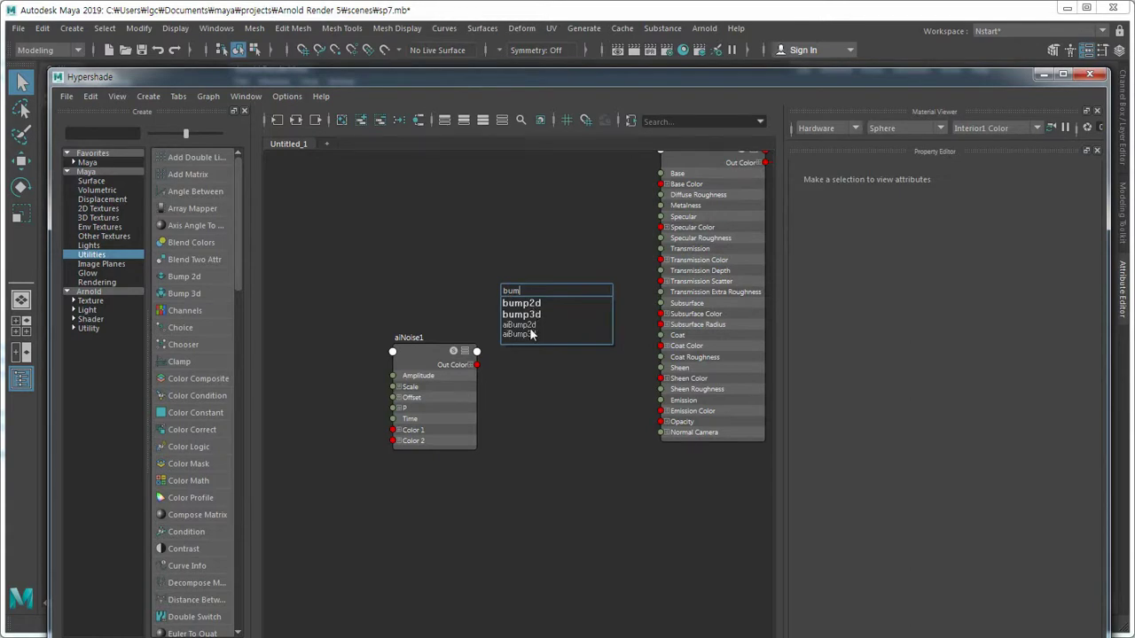
left_click(536, 304)
left_click_drag(538, 306, 561, 362)
Wire aiNoise1's Out Color R into bump2d1's Bump Value and arrange the nodes beside the shader.
left_click_drag(425, 352, 405, 353)
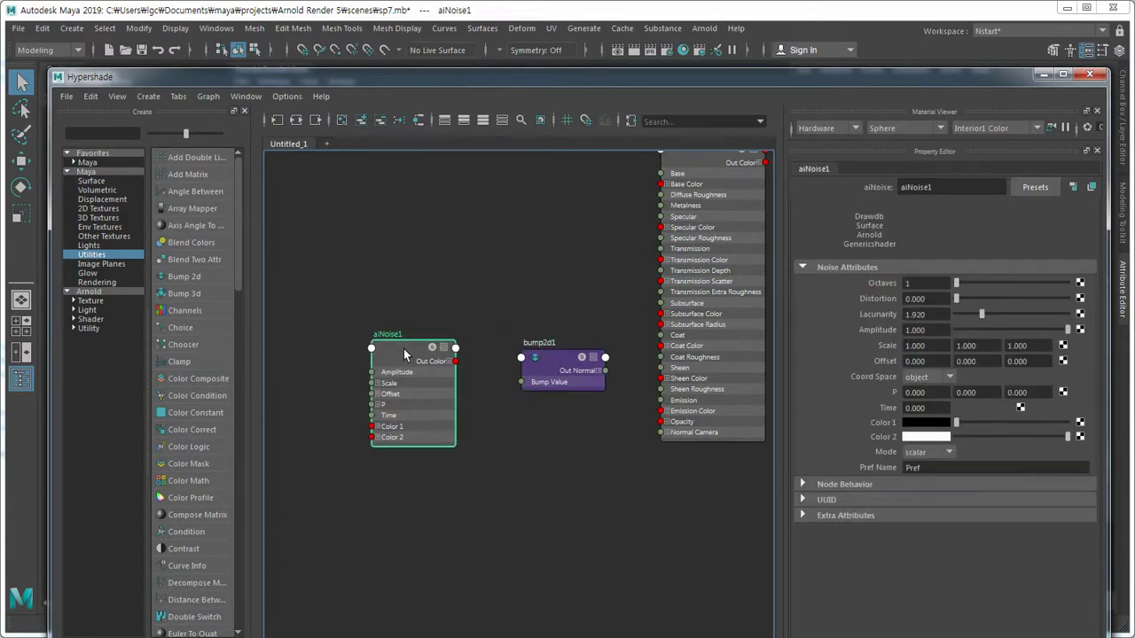
left_click(449, 362)
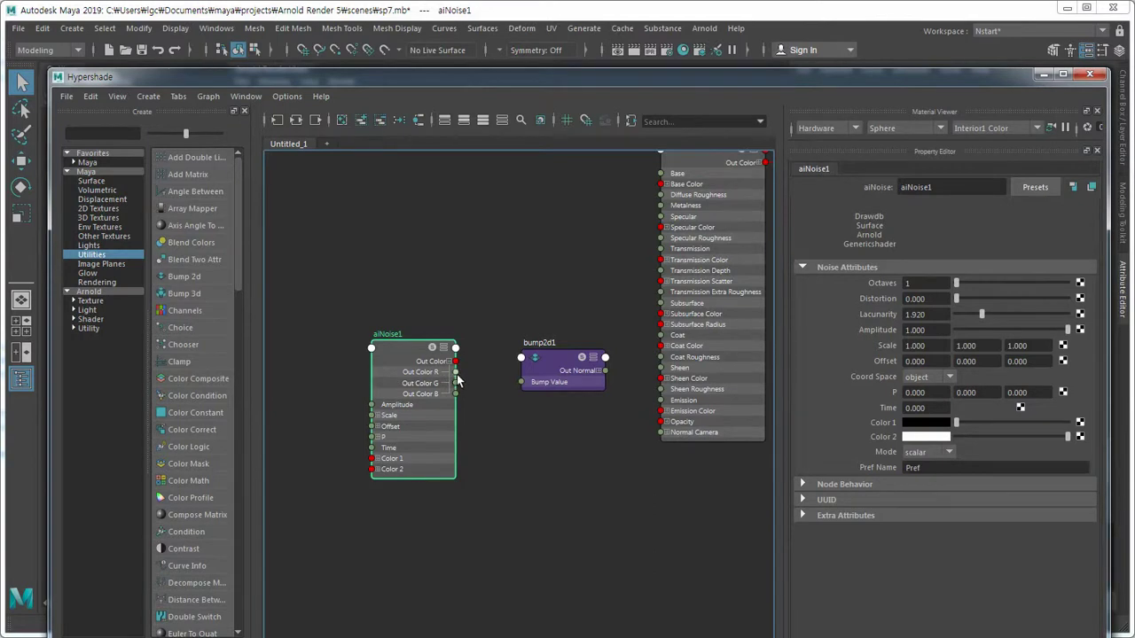
left_click_drag(456, 373, 522, 382)
key("a")
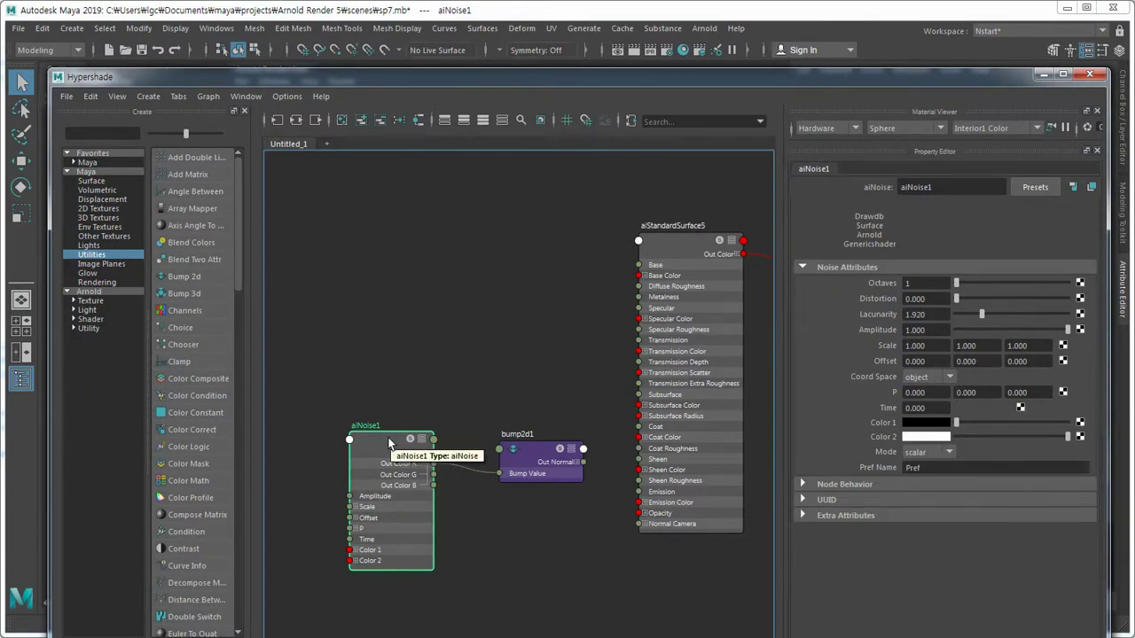
left_click_drag(520, 78, 508, 175)
left_click(527, 563)
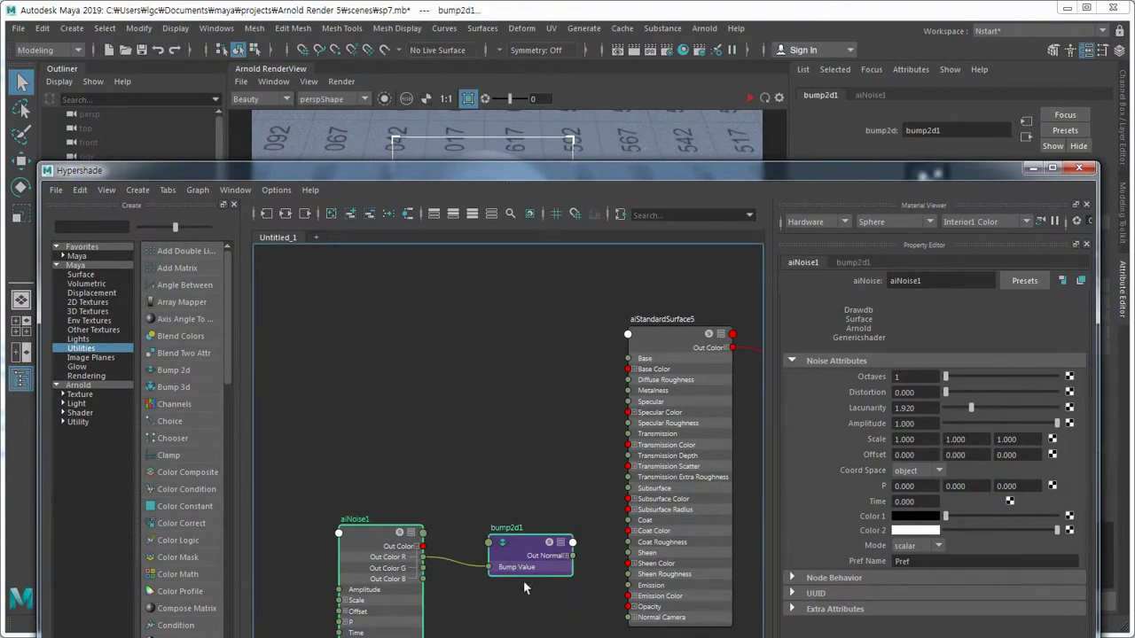
left_click_drag(525, 550, 546, 363)
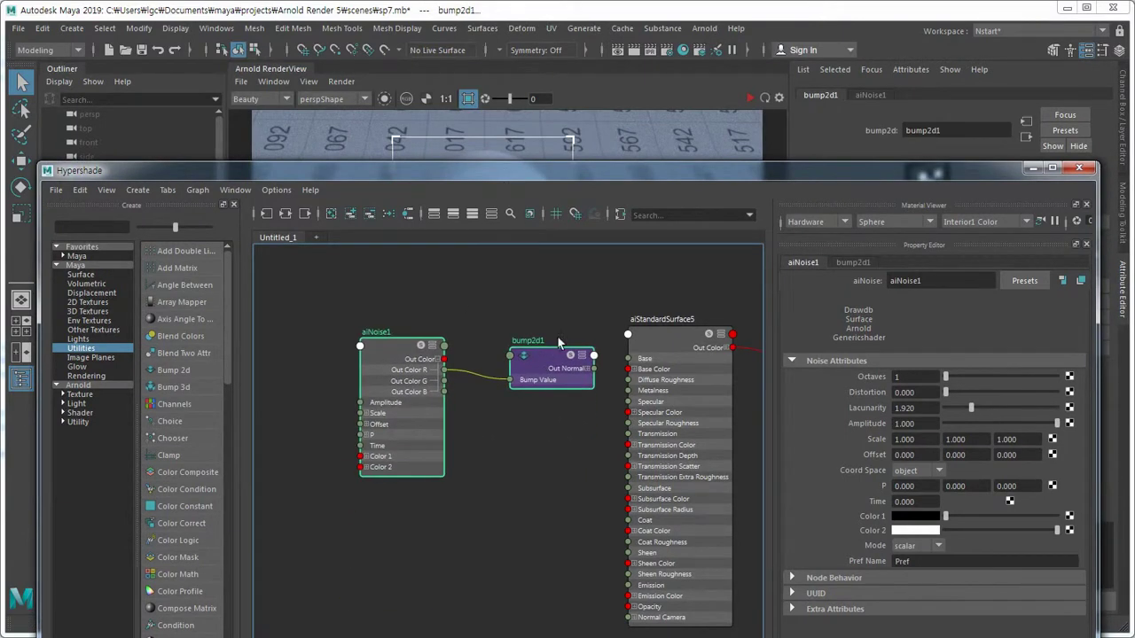
mouse_move(549, 476)
middle_mouse_down("alt")
mouse_move(538, 432)
mouse_move(474, 425)
middle_mouse_up("alt")
left_click_drag(563, 179, 562, 214)
Start the Arnold IPR render and connect aiNoise1's Out Color to the shader's Base.
left_click(750, 99)
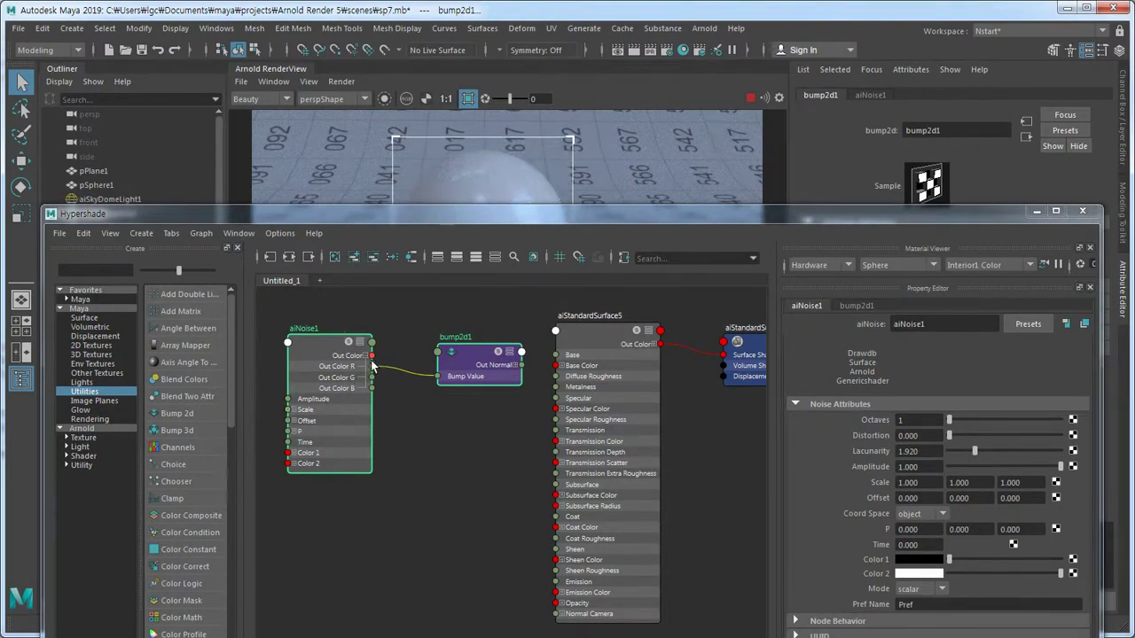
mouse_move(372, 355)
left_mouse_down()
mouse_move(420, 369)
mouse_move(729, 356)
left_mouse_up()
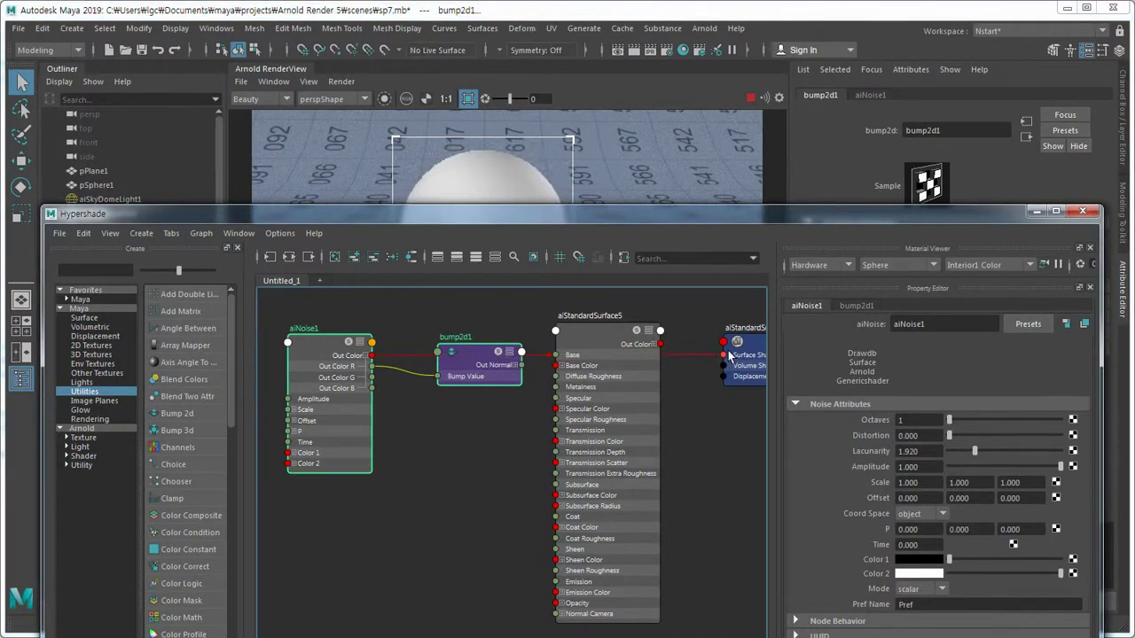
left_click_drag(586, 213, 601, 306)
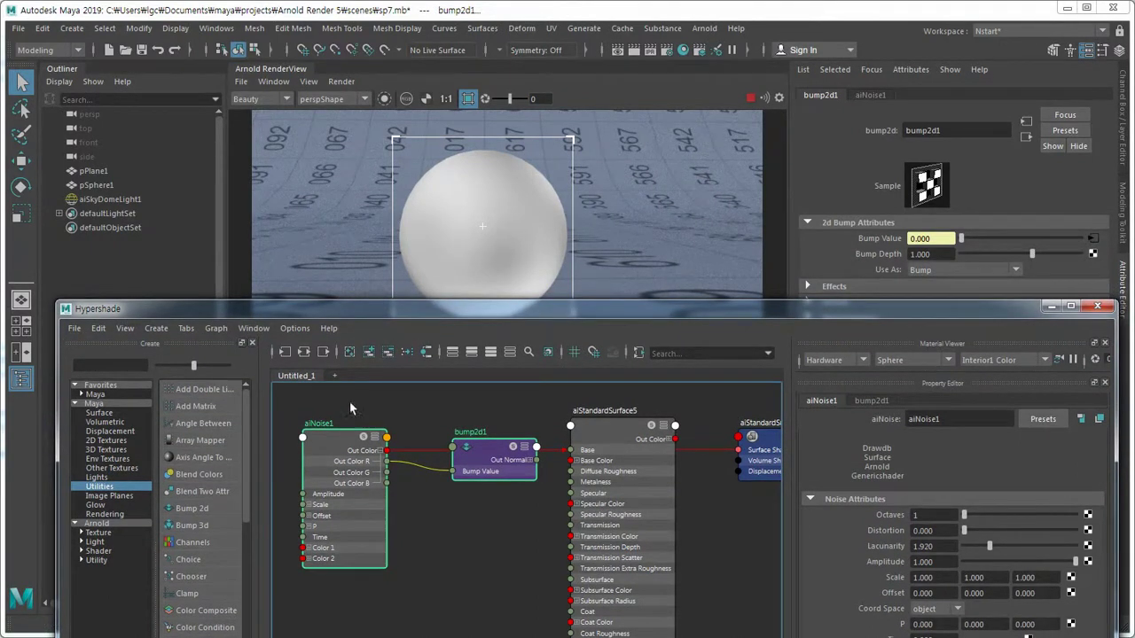
Set aiNoise1's Scale to 5, 5, 5.
left_click(330, 443)
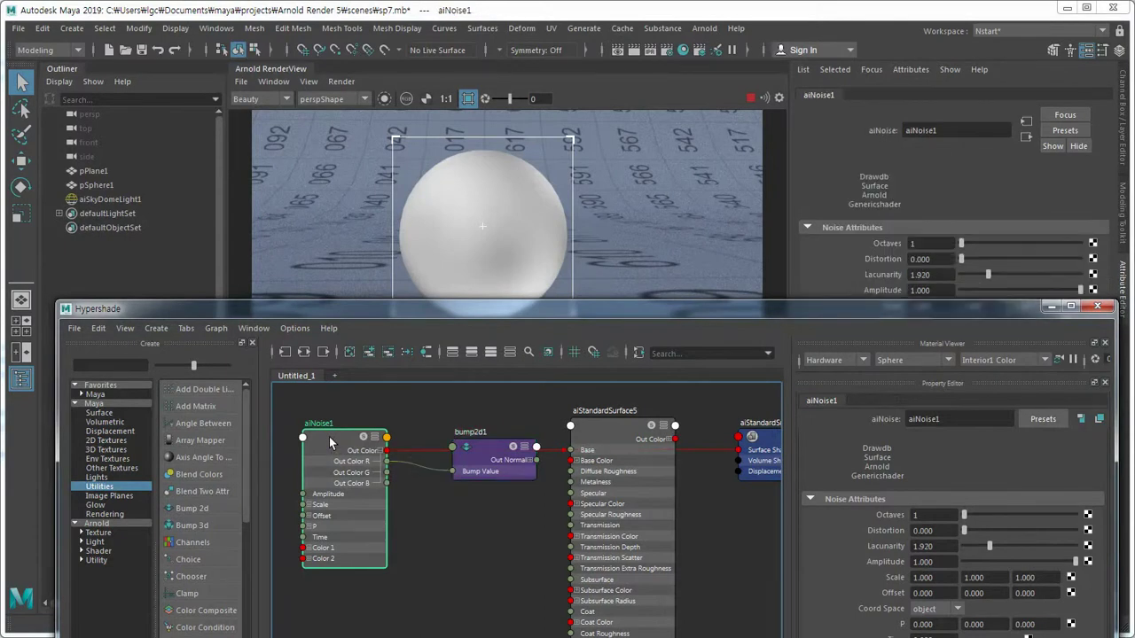
double_click(941, 579)
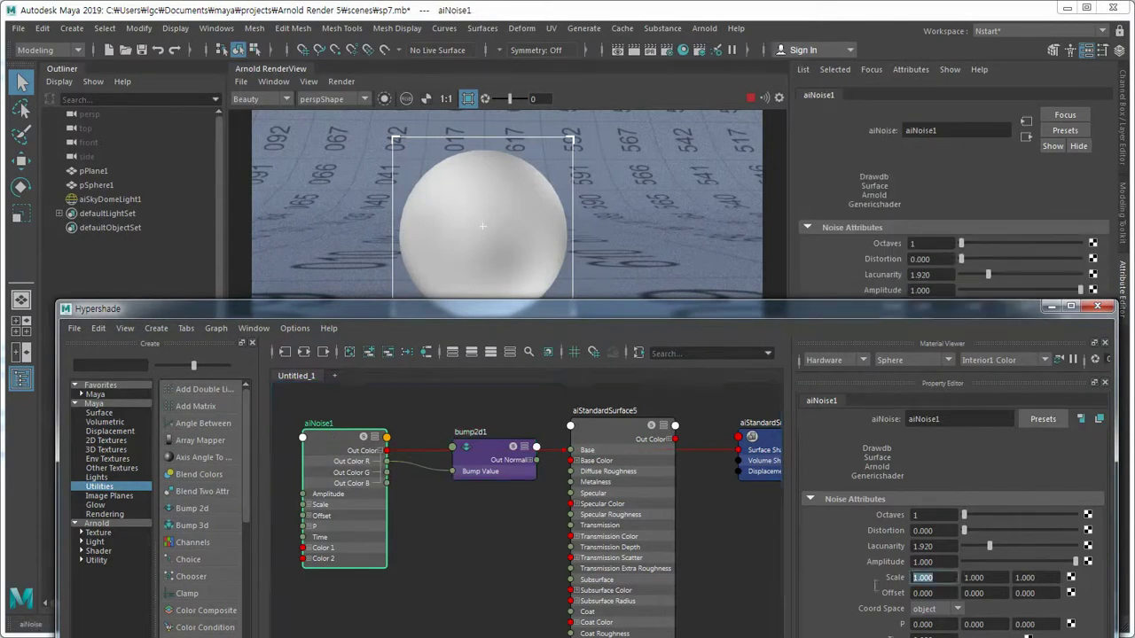
type("5")
key("Tab")
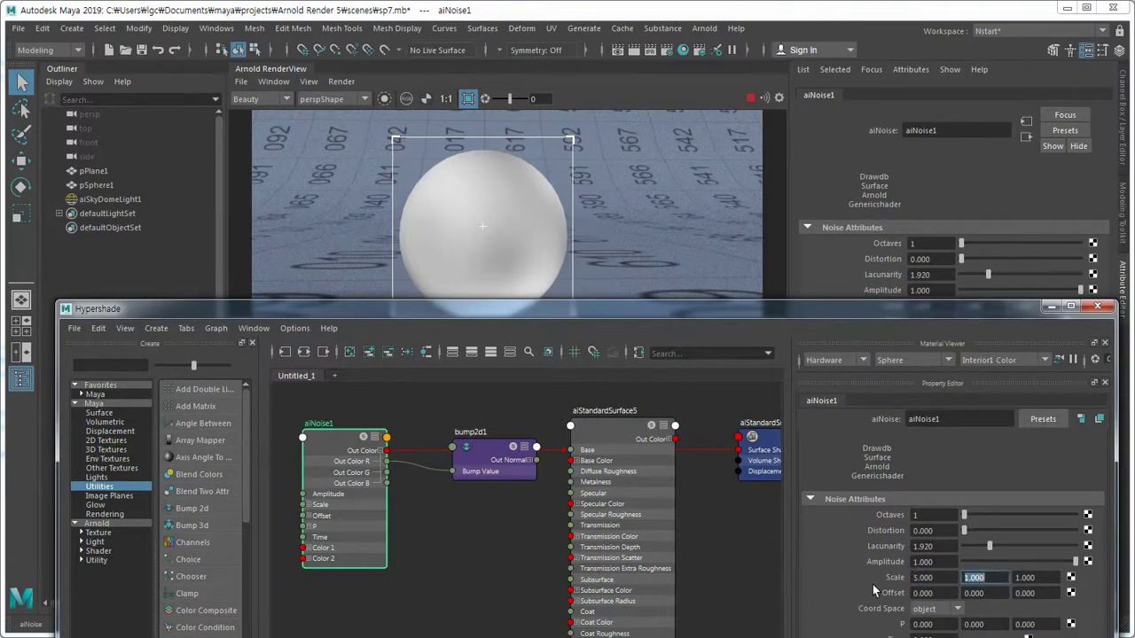
type("5")
key("Tab")
type("5")
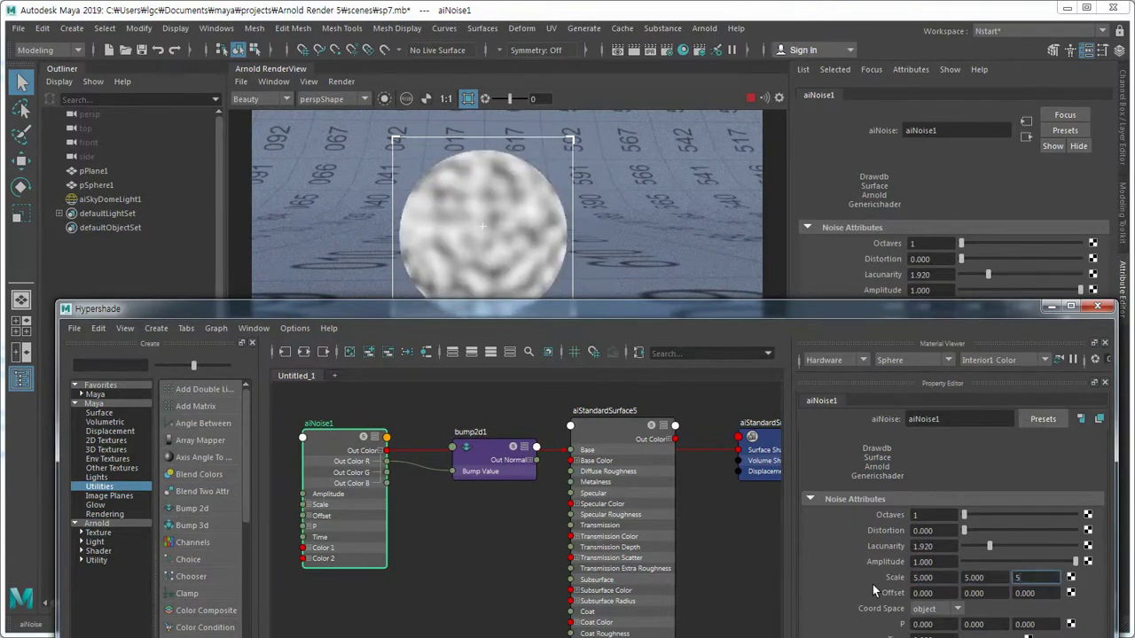
key("Return")
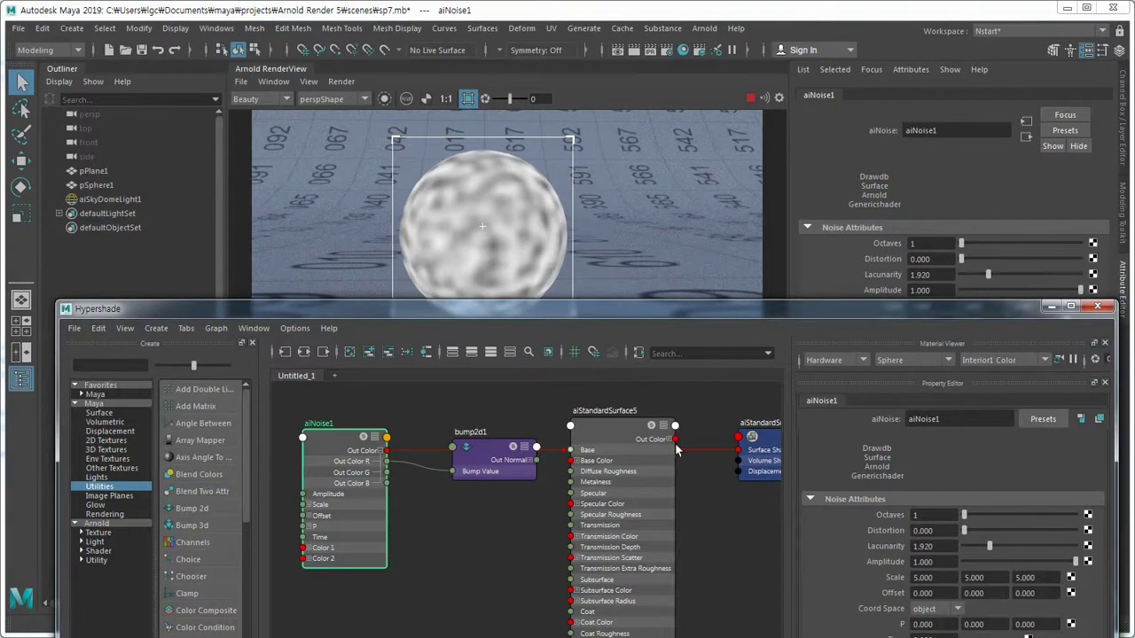
Rearrange the aiNoise1 and bump2d1 nodes and delete the Out Normal to Normal Camera link.
left_click_drag(676, 440, 740, 451)
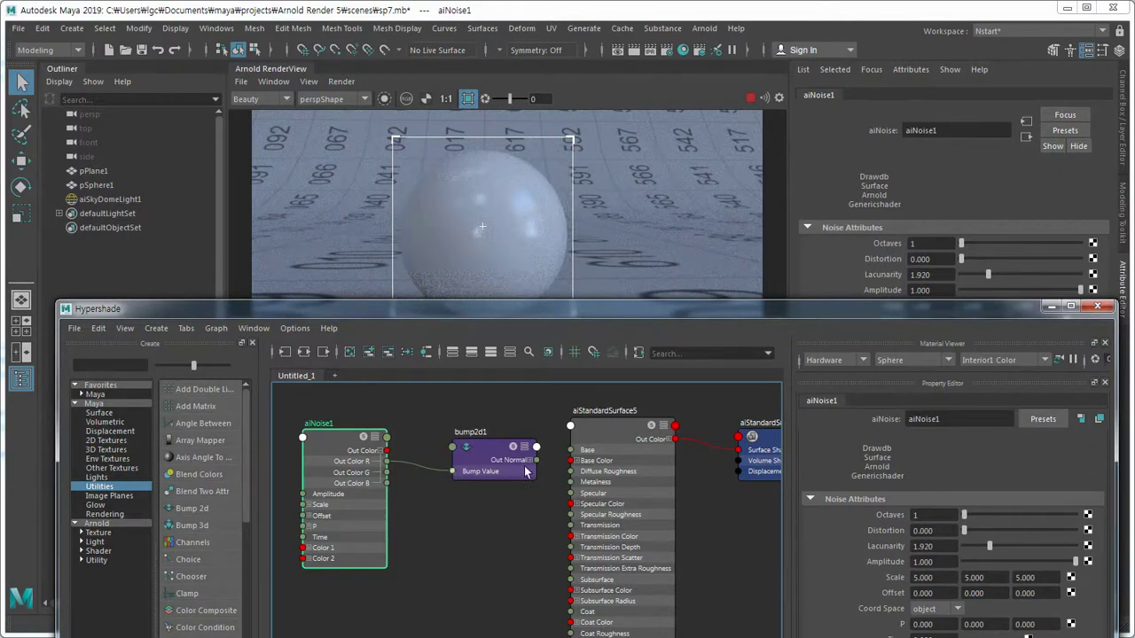
mouse_move(730, 601)
middle_mouse_down("alt")
mouse_move(728, 555)
mouse_move(727, 590)
middle_mouse_up("alt")
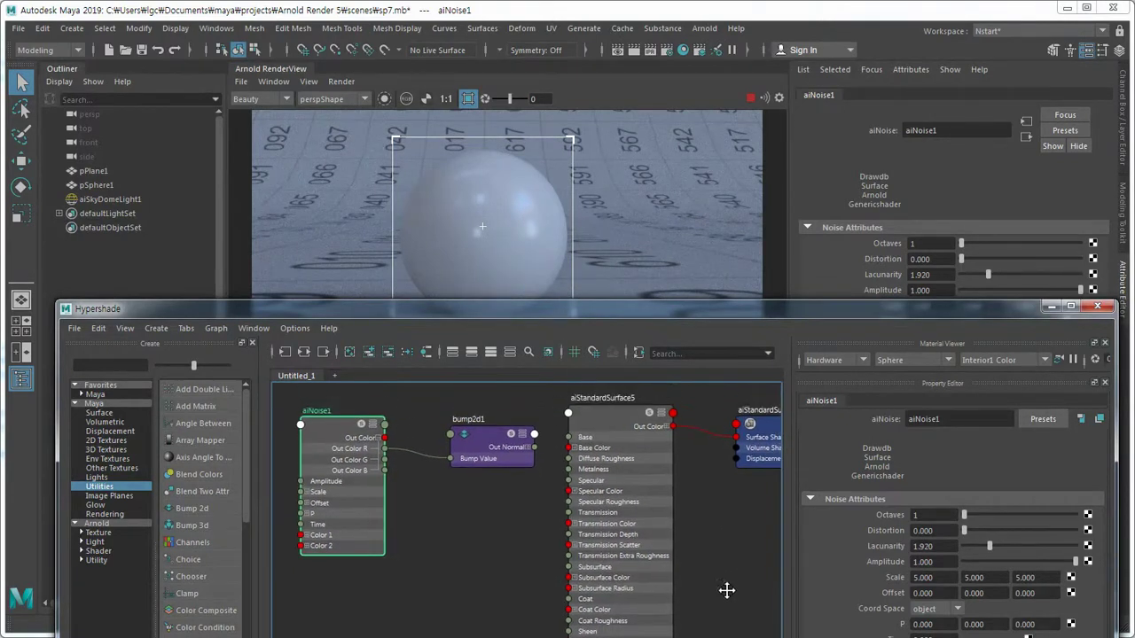
left_click(488, 447, "shift")
left_click_drag(488, 448, 488, 602)
middle_click_drag(692, 592, 705, 494, "alt")
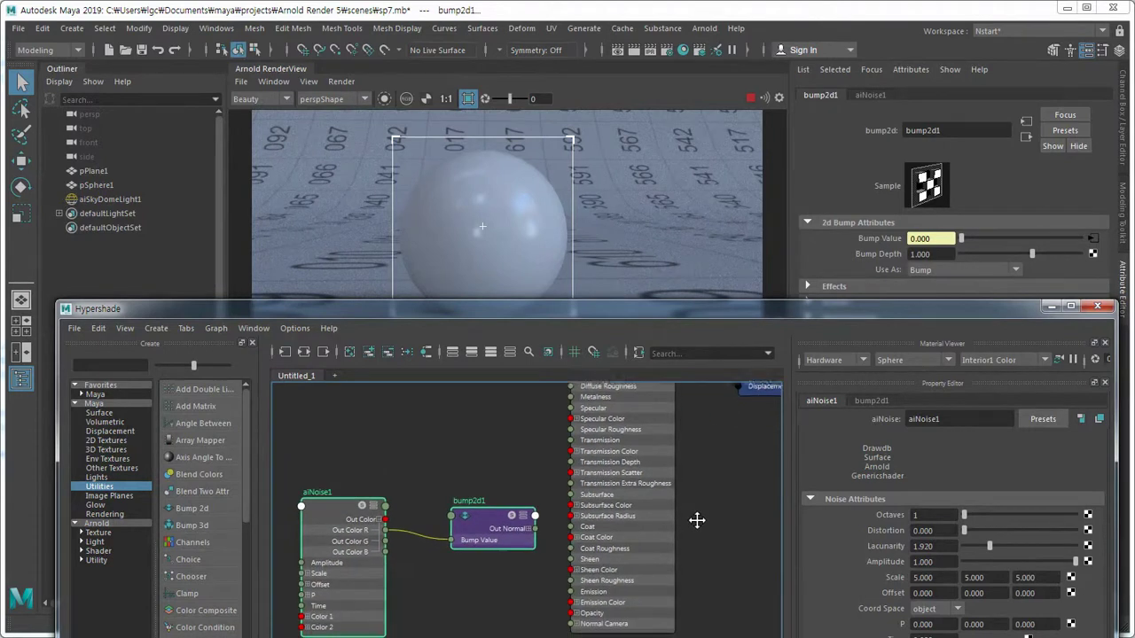
mouse_move(486, 492)
left_mouse_down()
mouse_move(469, 492)
mouse_move(562, 596)
mouse_move(580, 598)
left_mouse_up()
left_click(519, 545)
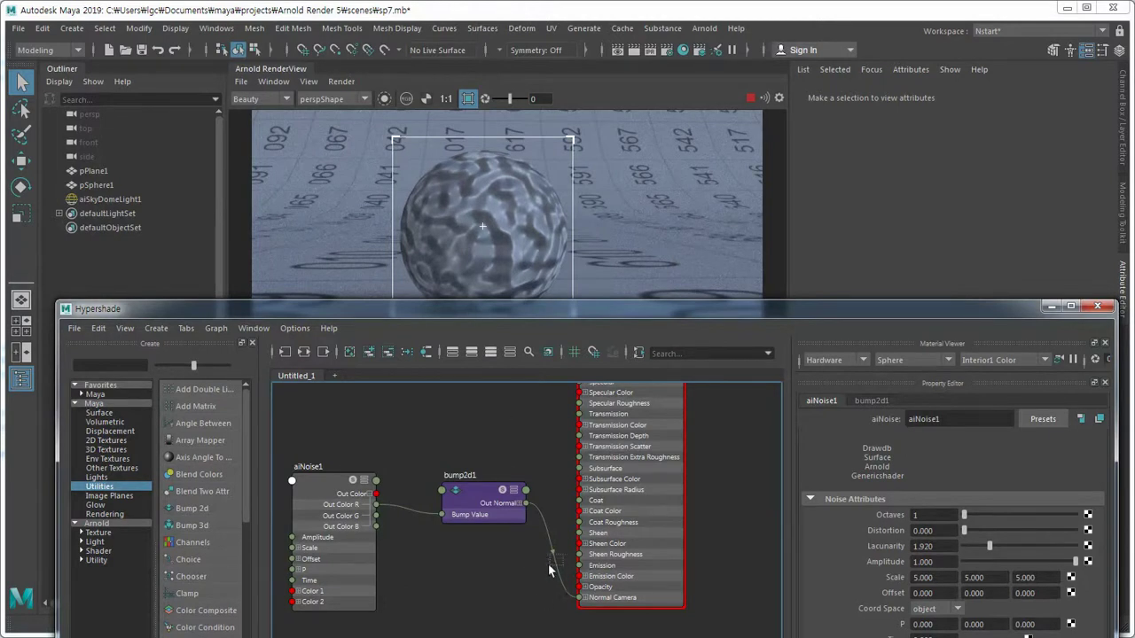
key("Delete")
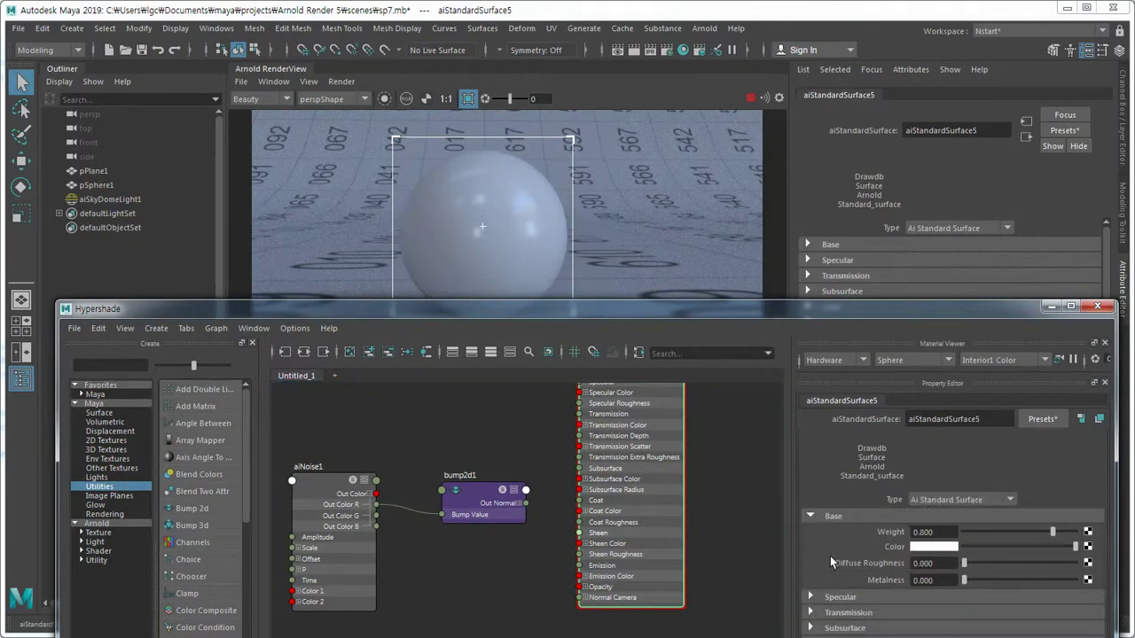
Expand the shader's Geometry section and plug bump2d1 into Bump Mapping.
left_click(811, 516)
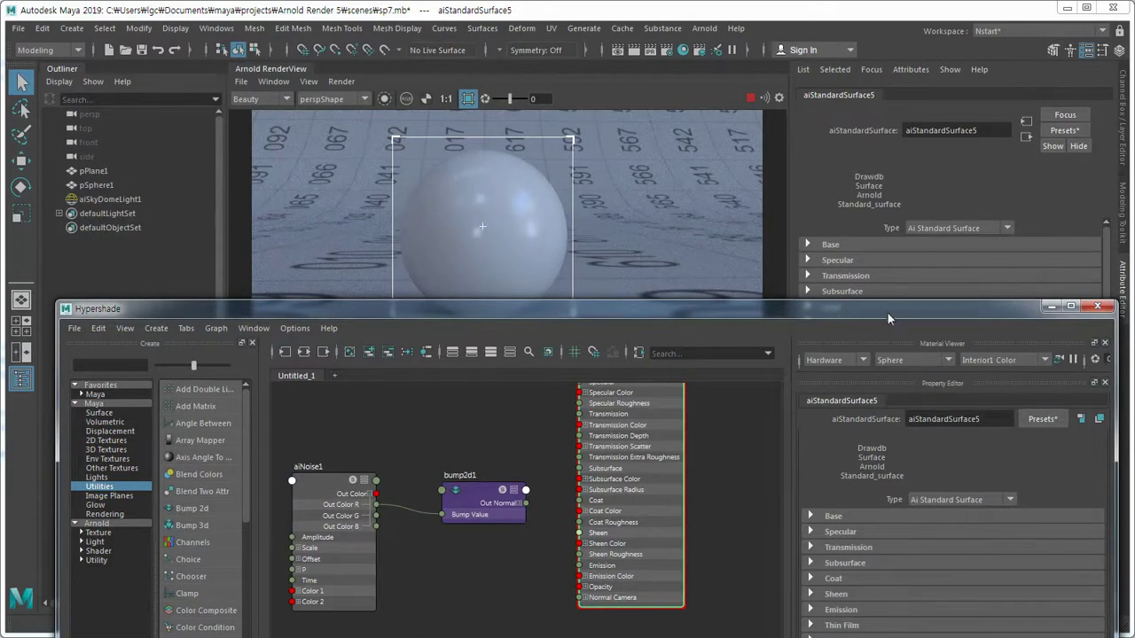
left_click_drag(890, 324, 883, 263)
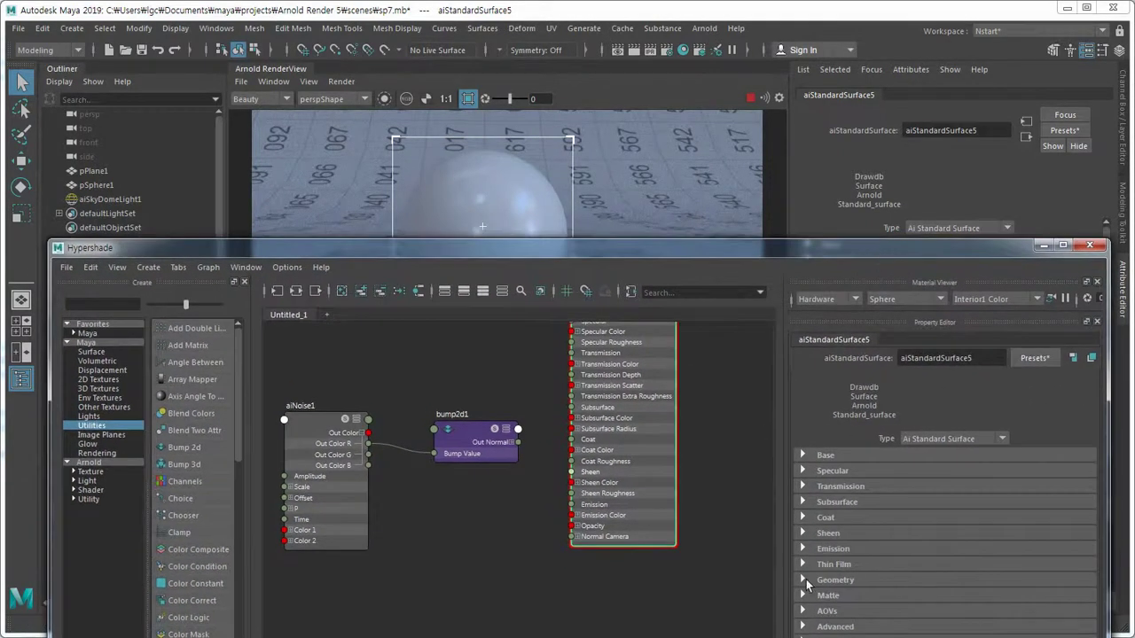
left_click(804, 580)
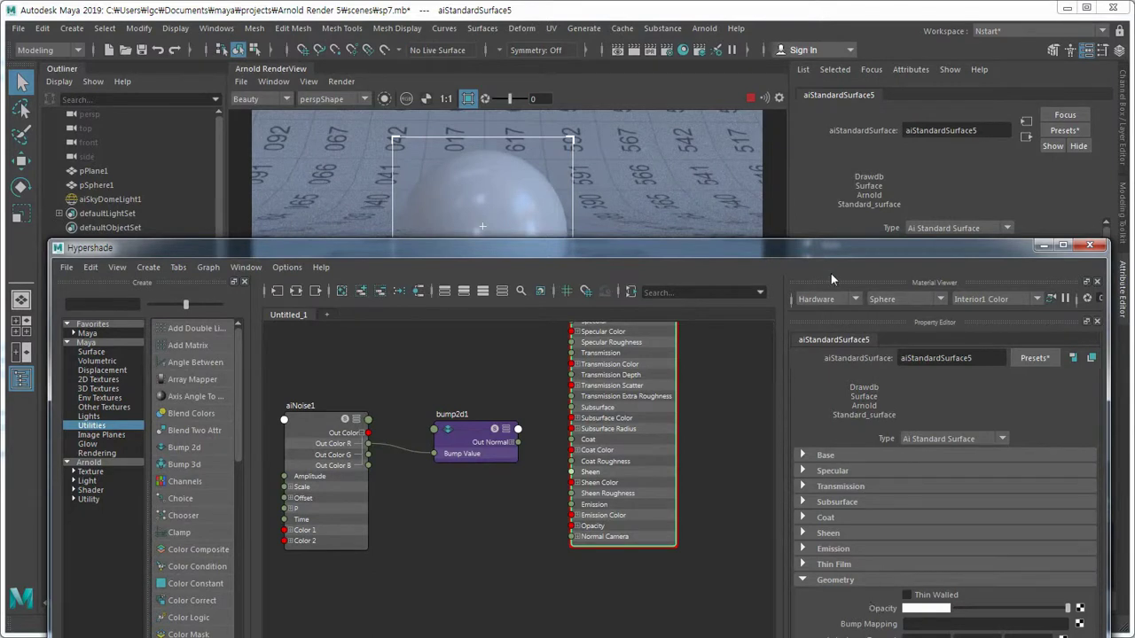
left_click_drag(828, 252, 823, 222)
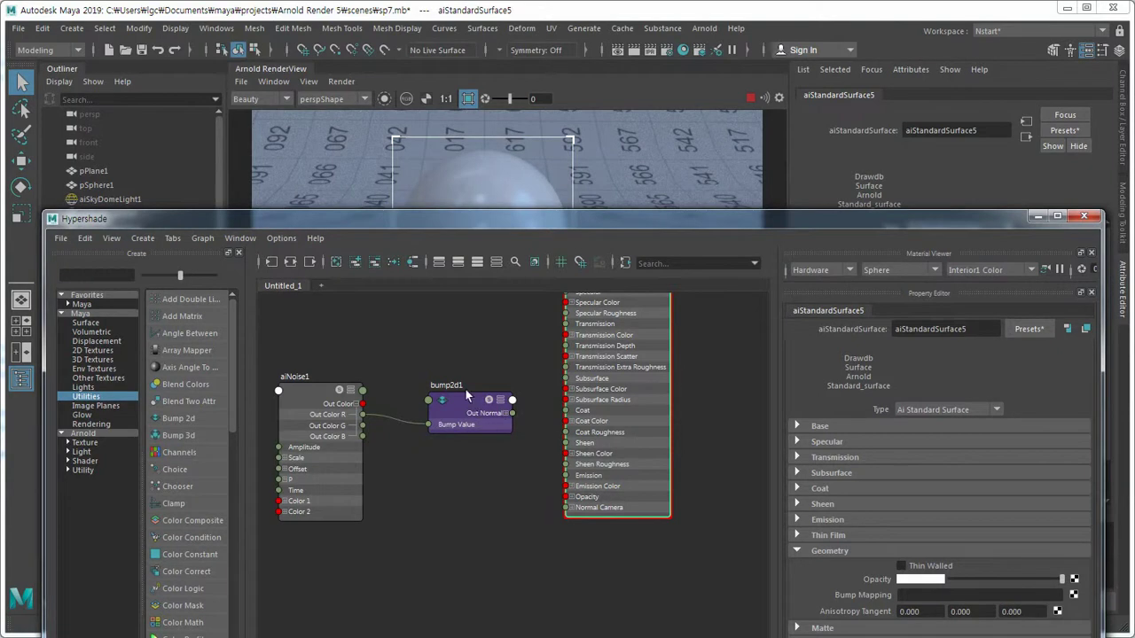
middle_click_drag(468, 402, 834, 601)
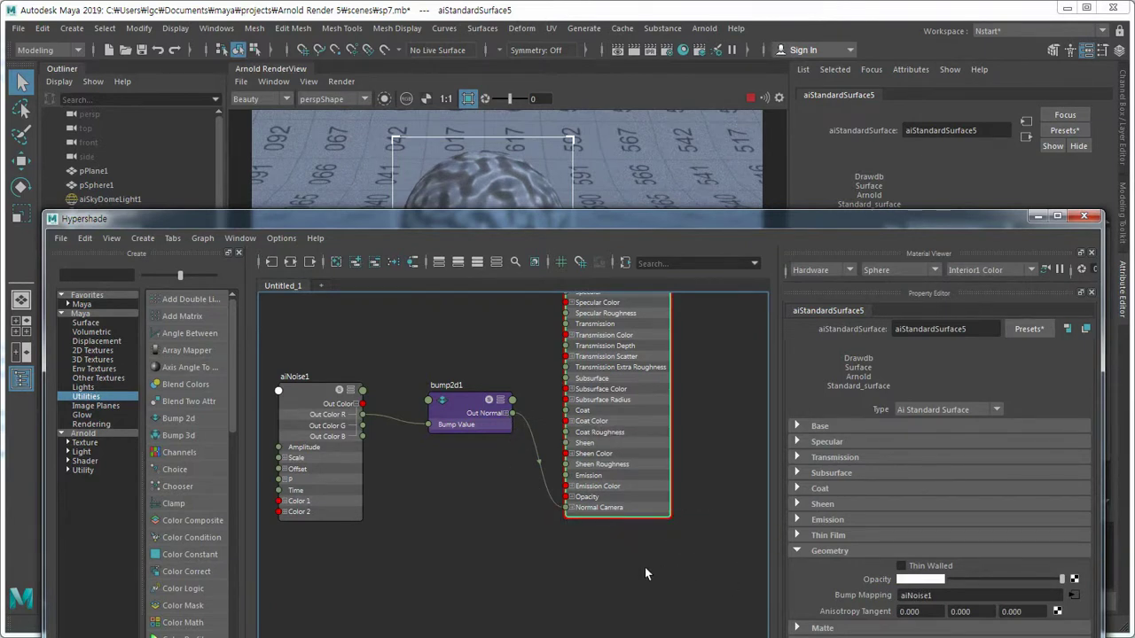
Marquee-select aiNoise1 and bump2d1 and delete both nodes.
middle_click_drag(599, 562, 642, 578, "alt")
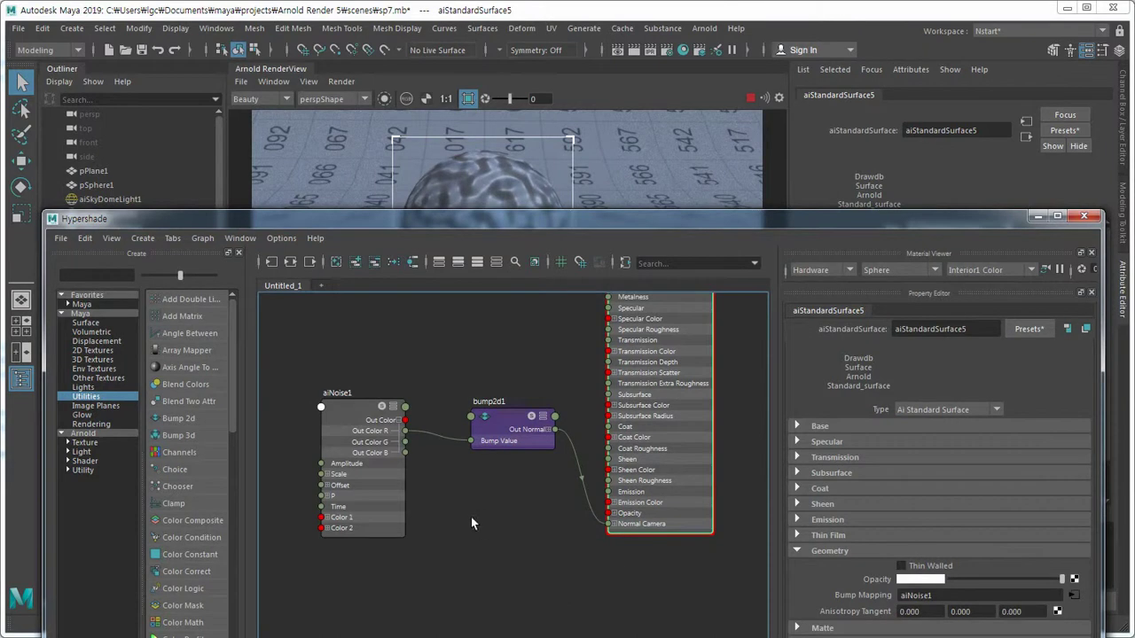
left_click_drag(295, 369, 540, 570)
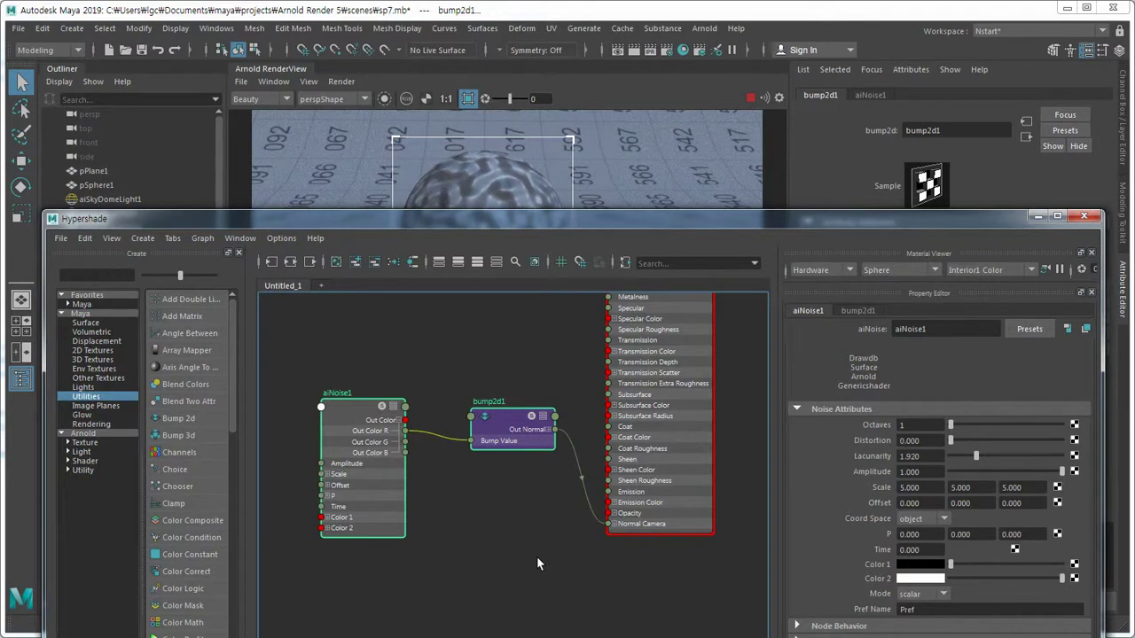
key("Delete")
Create a file texture node with its place2dTexture8 placement node, moving both up-left.
left_click(422, 479)
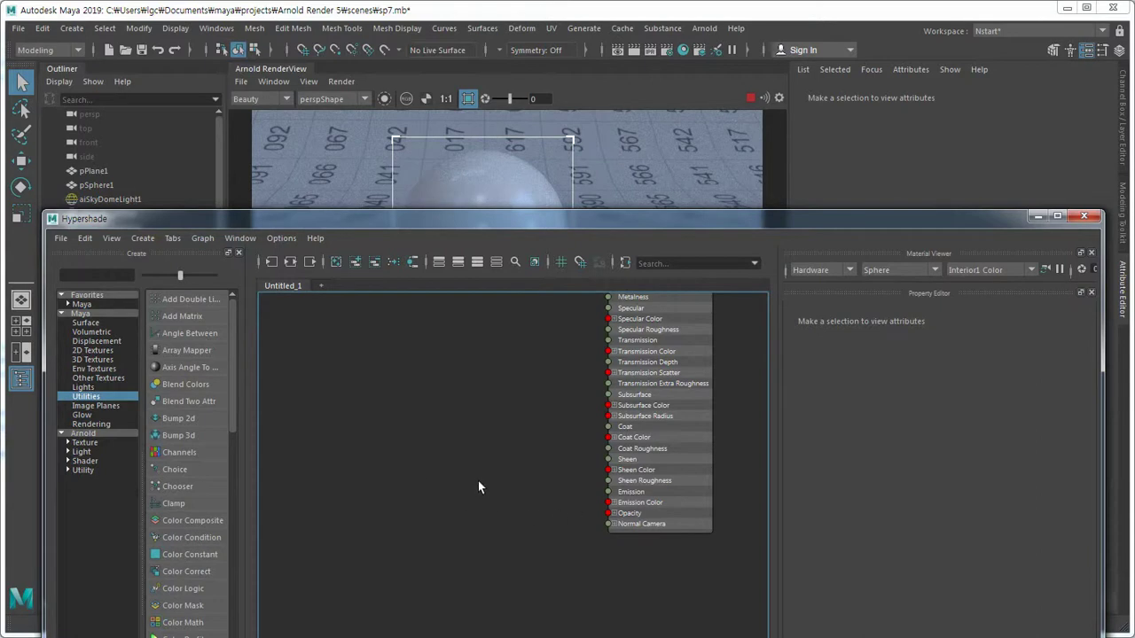
middle_click_drag(490, 501, 496, 507, "alt")
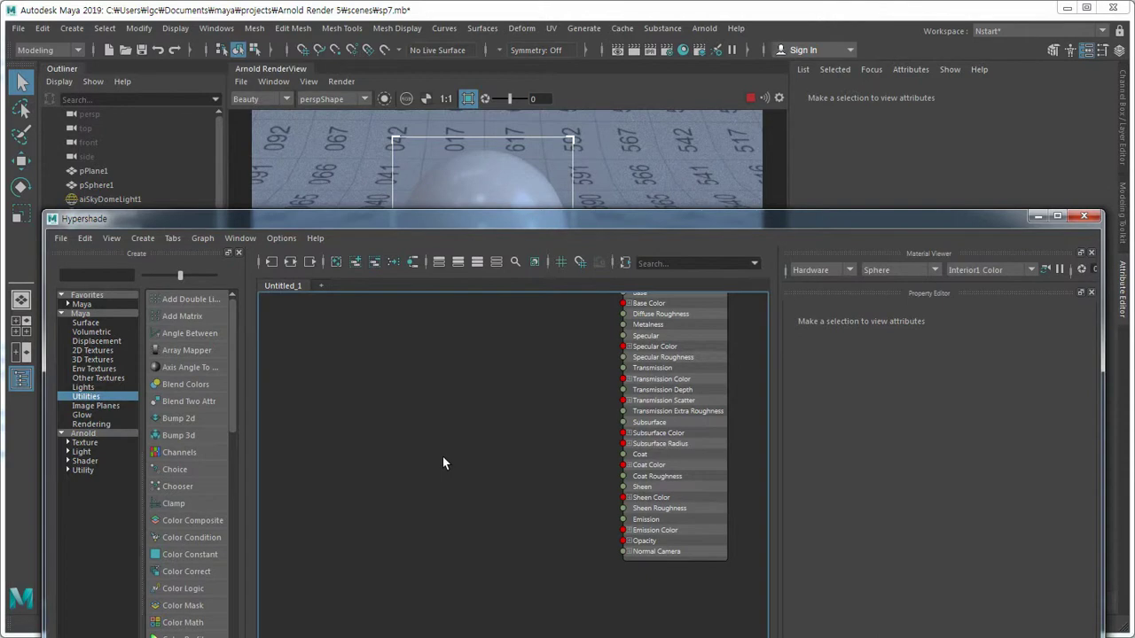
key("Tab")
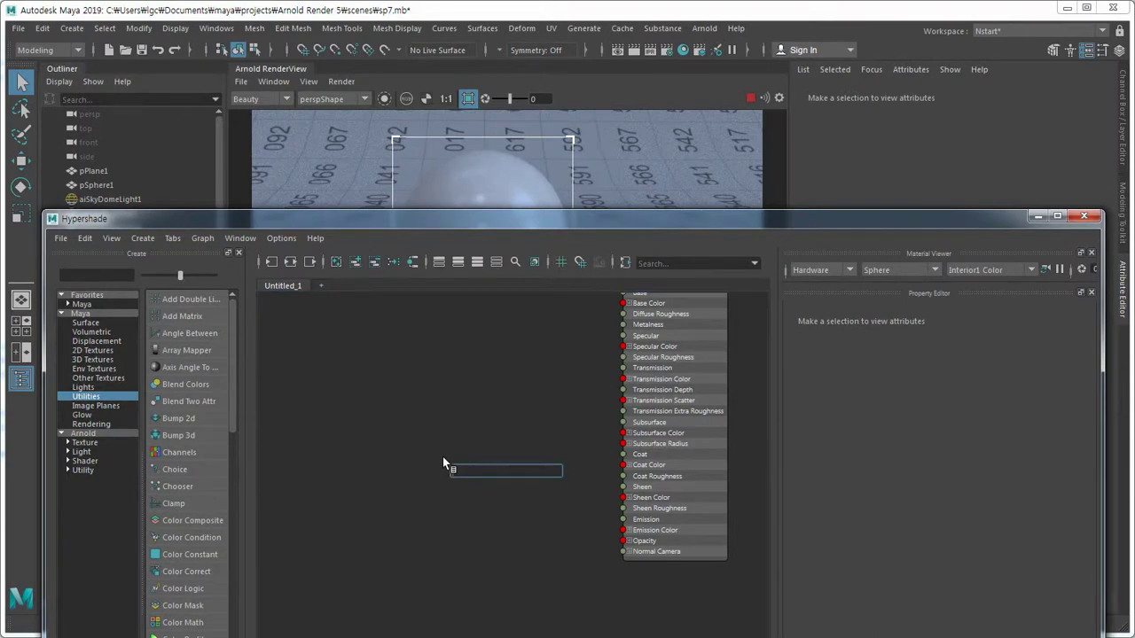
type("fil")
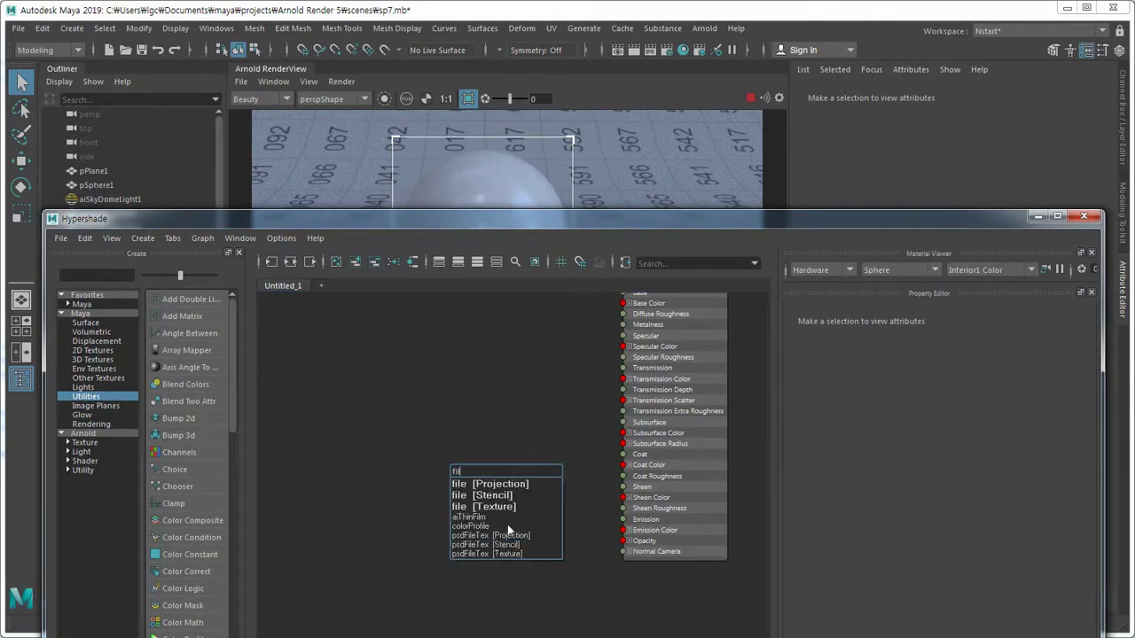
left_click(506, 508)
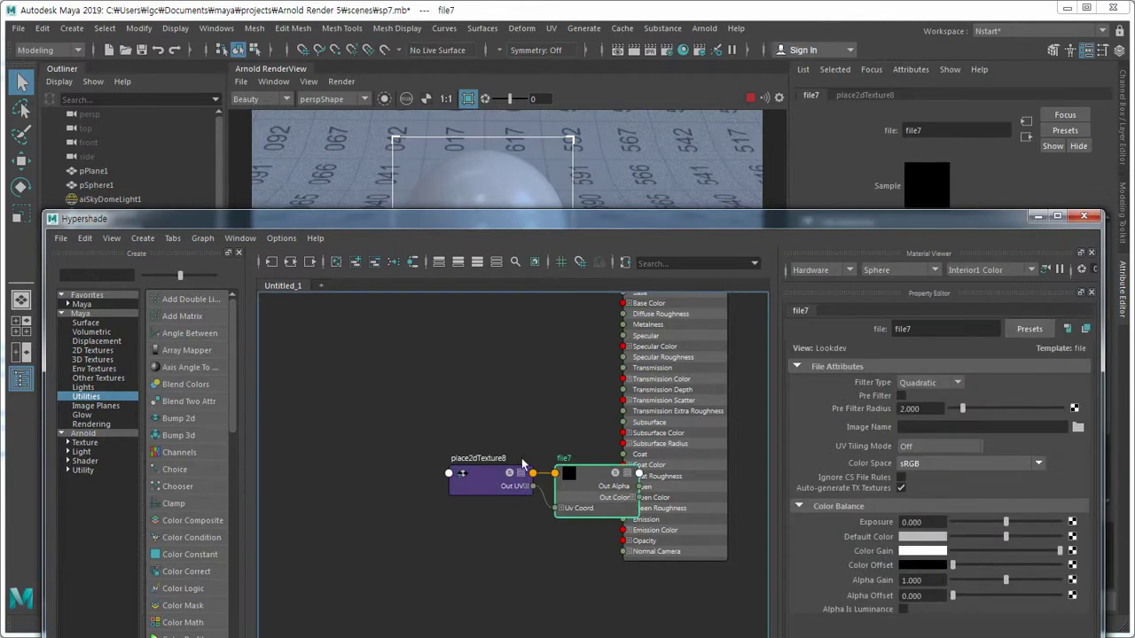
left_click(489, 476, "shift")
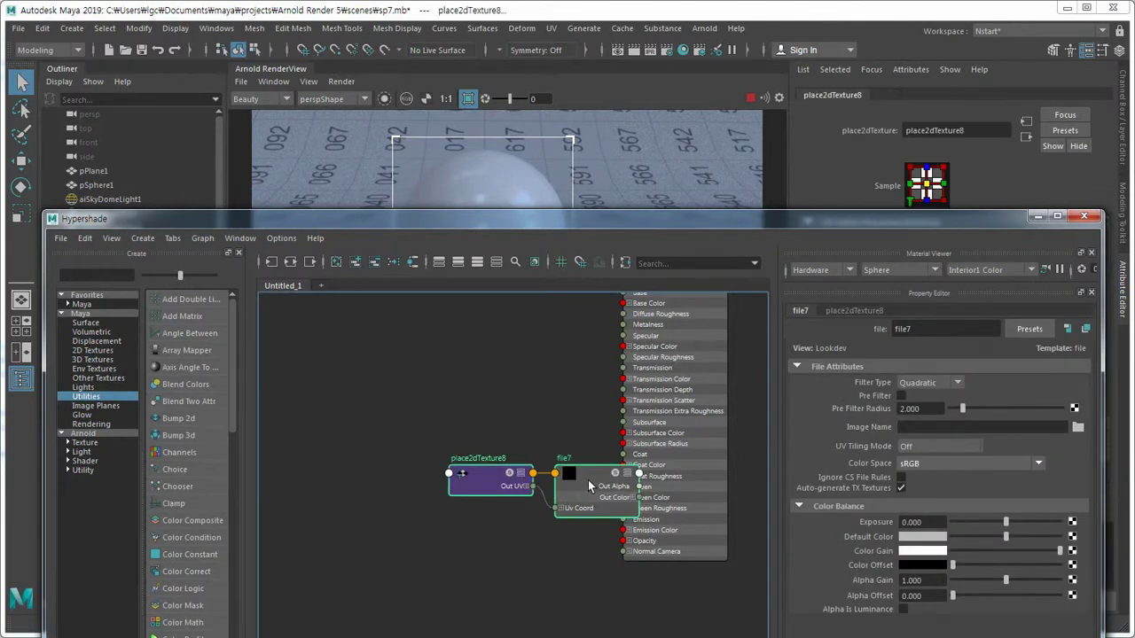
left_click_drag(588, 486, 460, 406)
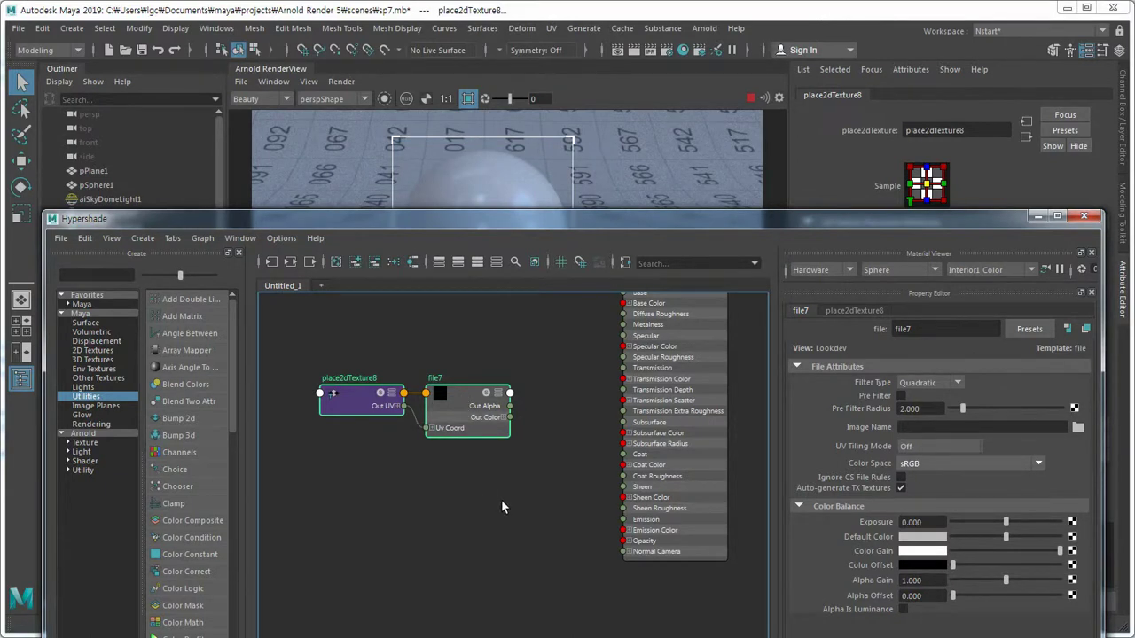
Load board10.jpg as file7's image and shift both texture nodes left.
left_click(454, 396)
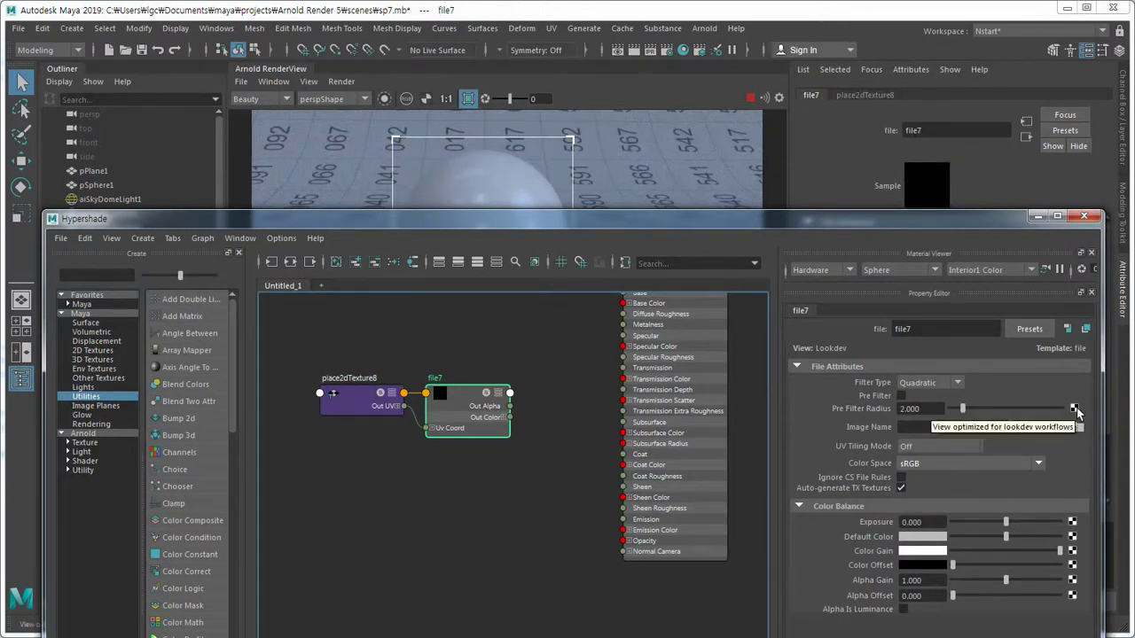
left_click(1078, 429)
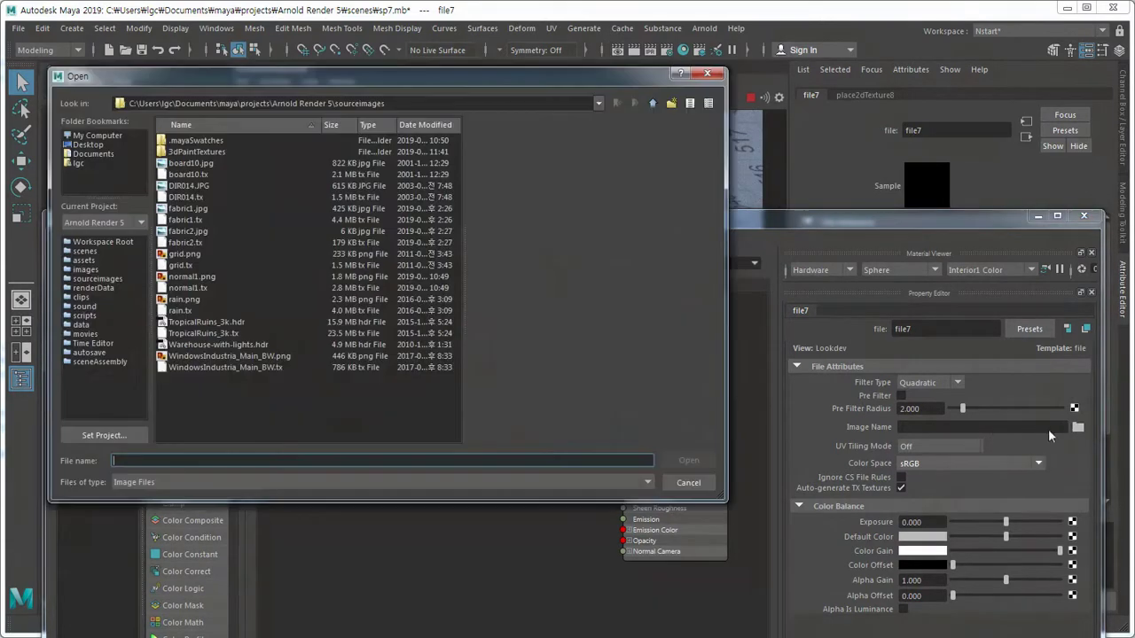
left_click(186, 176)
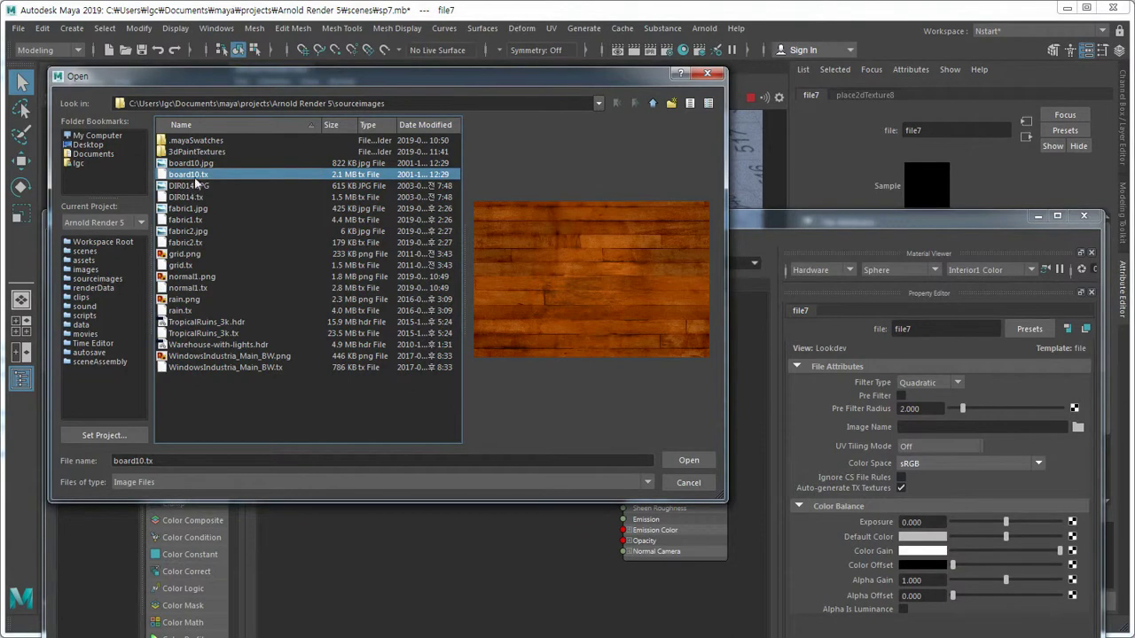
left_click(198, 165)
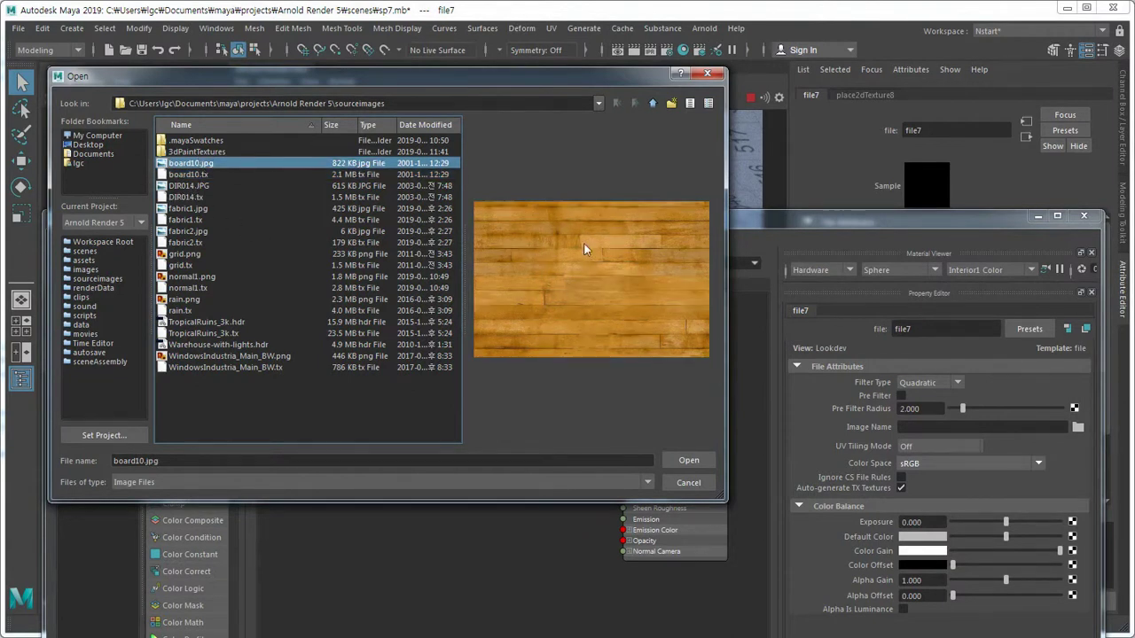
left_click(689, 461)
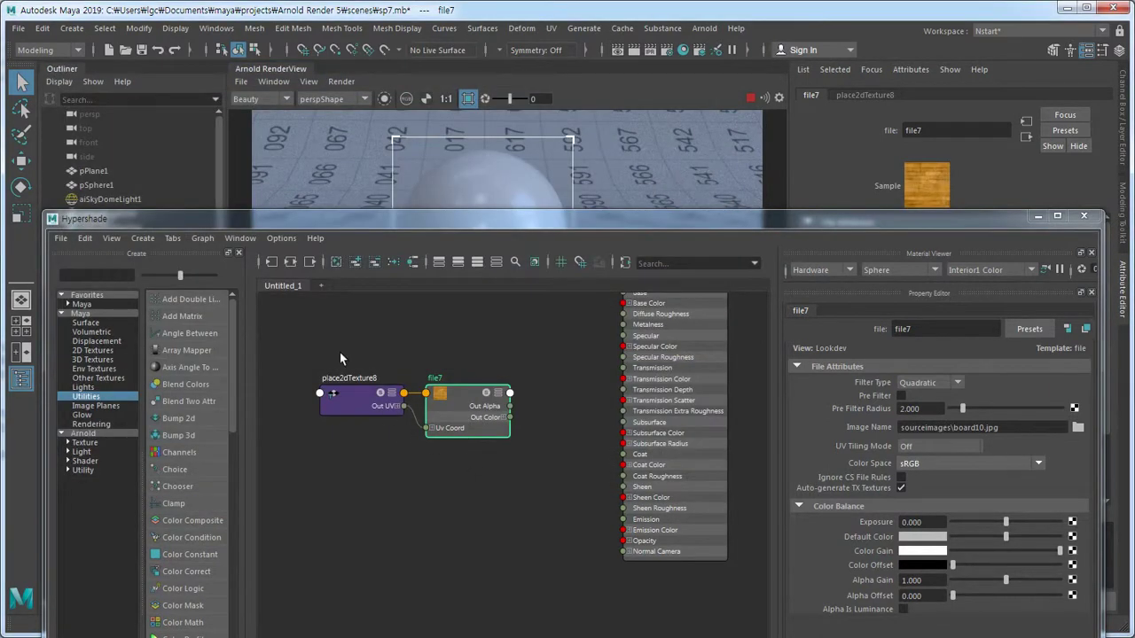
mouse_move(319, 466)
left_mouse_down()
mouse_move(464, 407)
mouse_move(446, 405)
left_mouse_up()
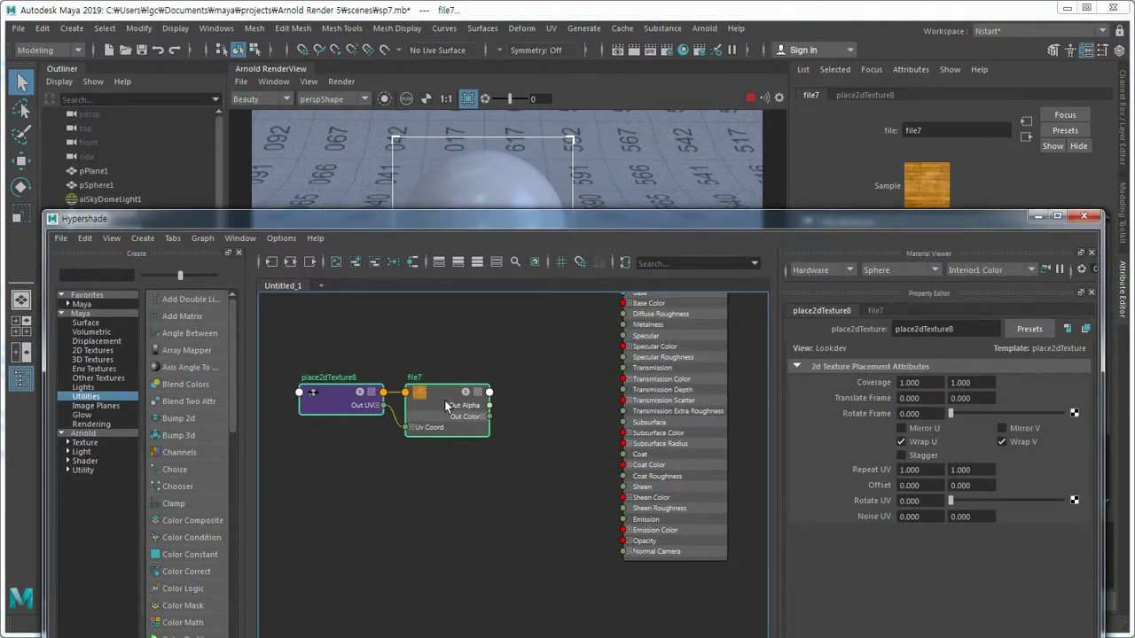
Create a bump2d1 node and arrange it beside the file and placement nodes.
left_click(537, 512)
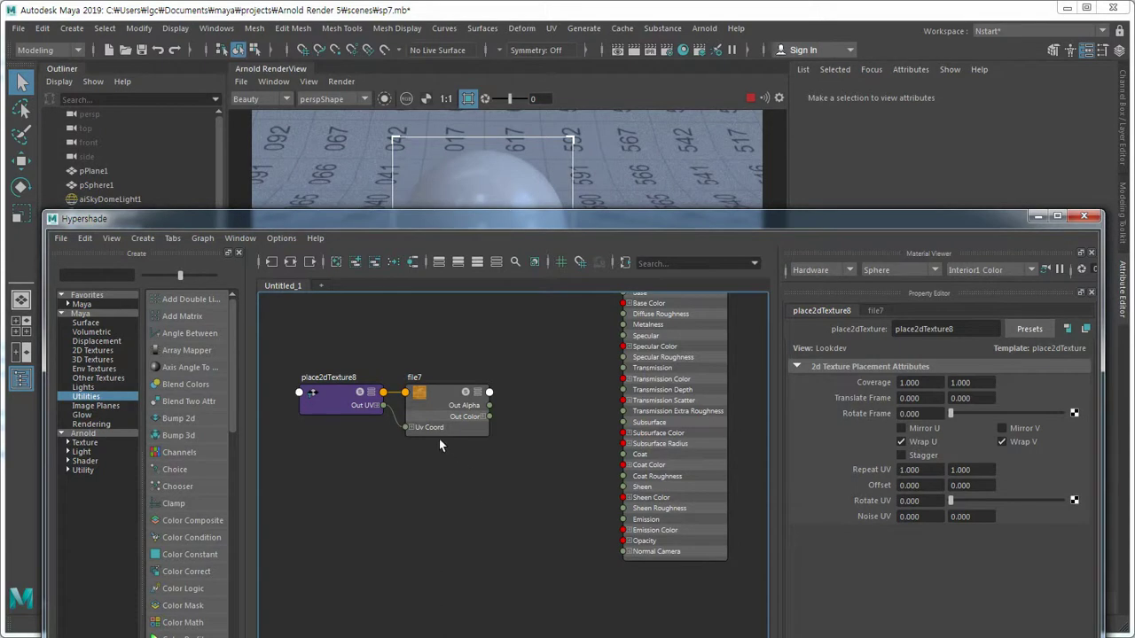
mouse_move(298, 351)
left_mouse_down()
mouse_move(439, 482)
mouse_move(549, 526)
left_mouse_up()
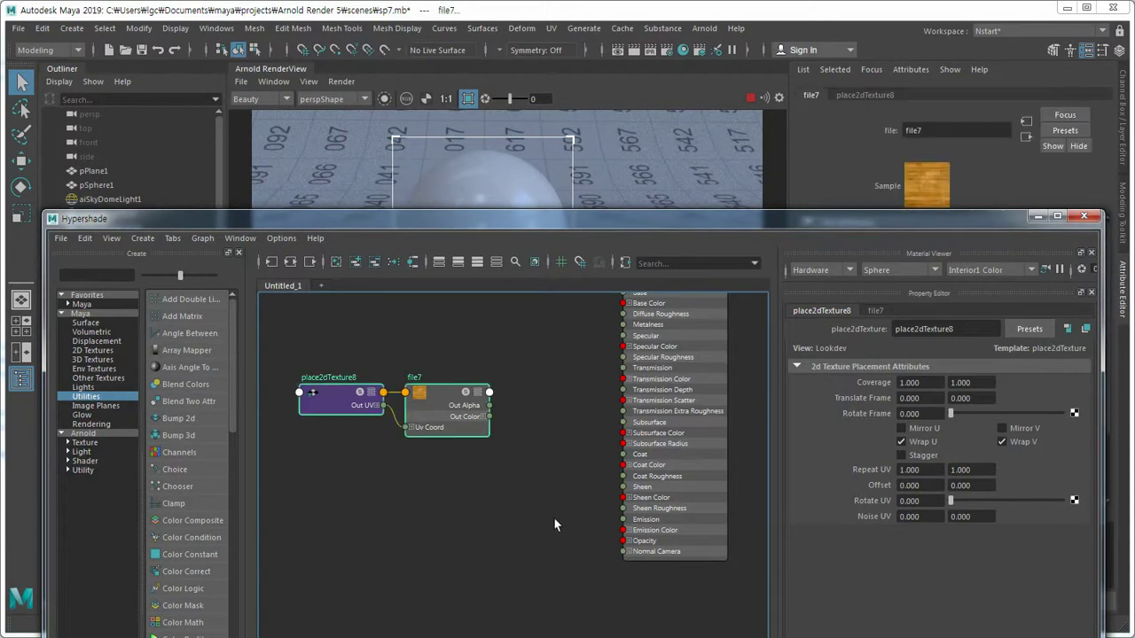
left_click(550, 518)
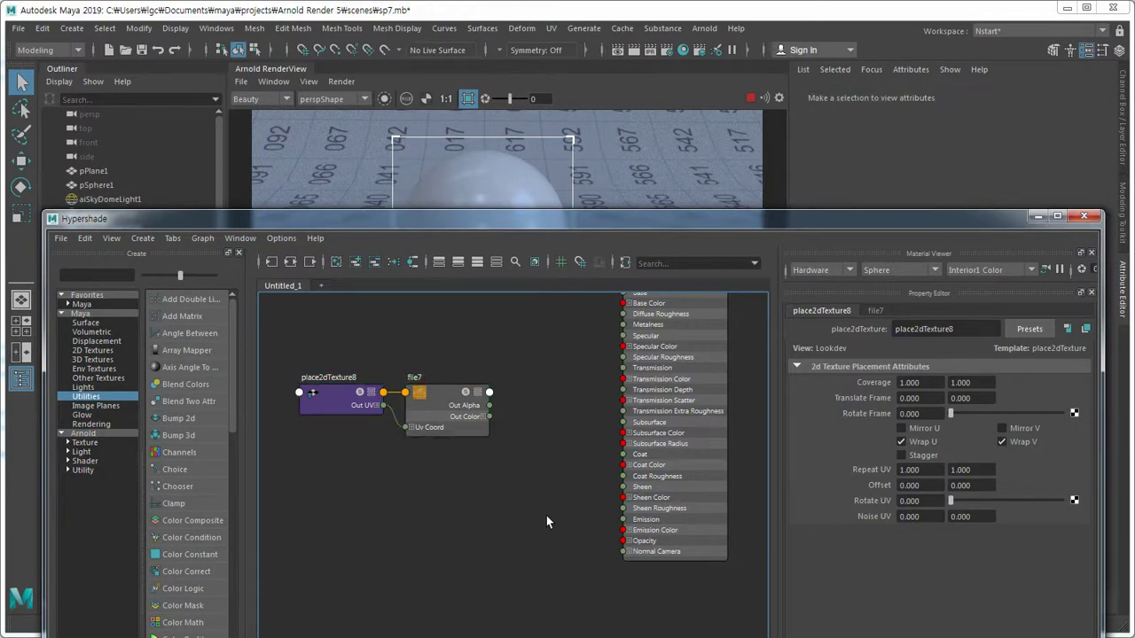
key("Tab")
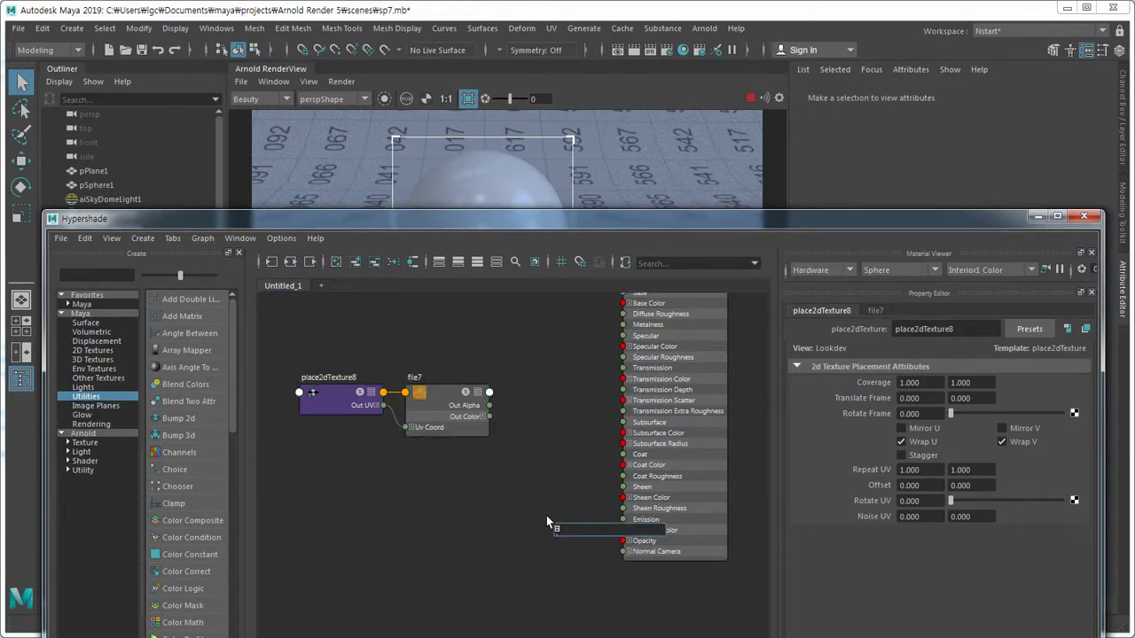
type("bump")
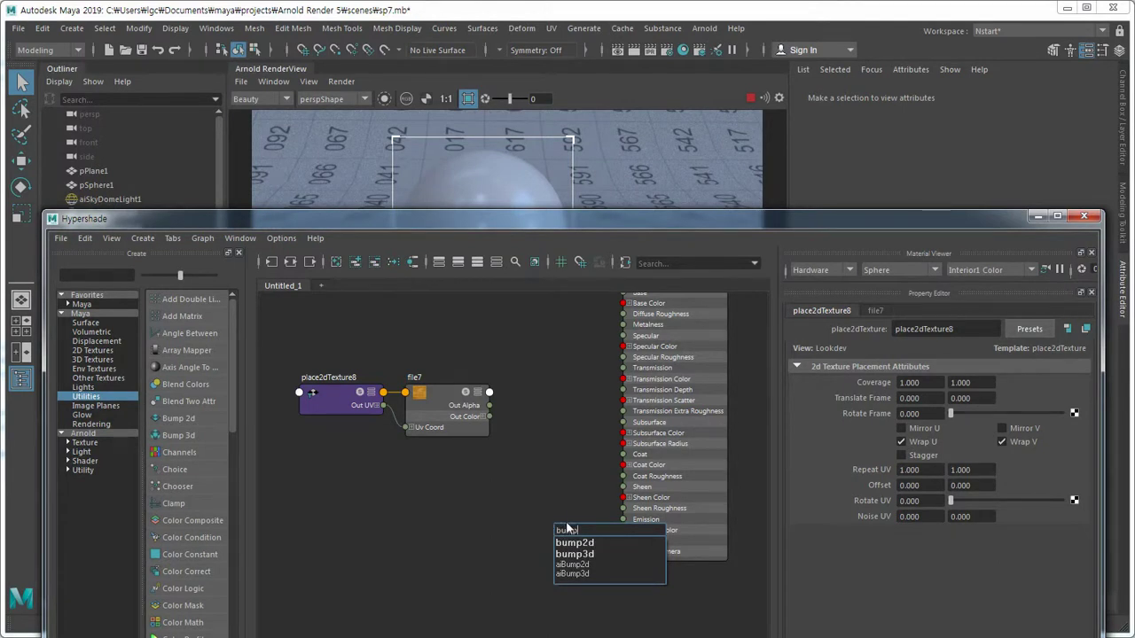
left_click(574, 543)
left_click_drag(575, 550, 527, 506)
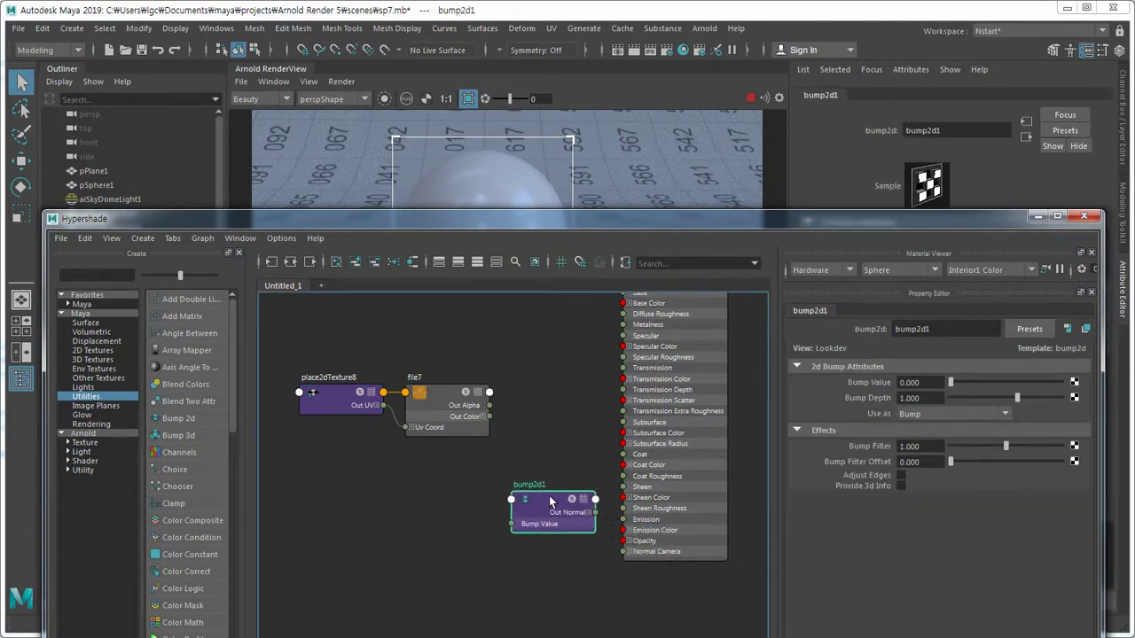
mouse_move(346, 365)
left_mouse_down()
mouse_move(448, 400)
mouse_move(403, 396)
left_mouse_up()
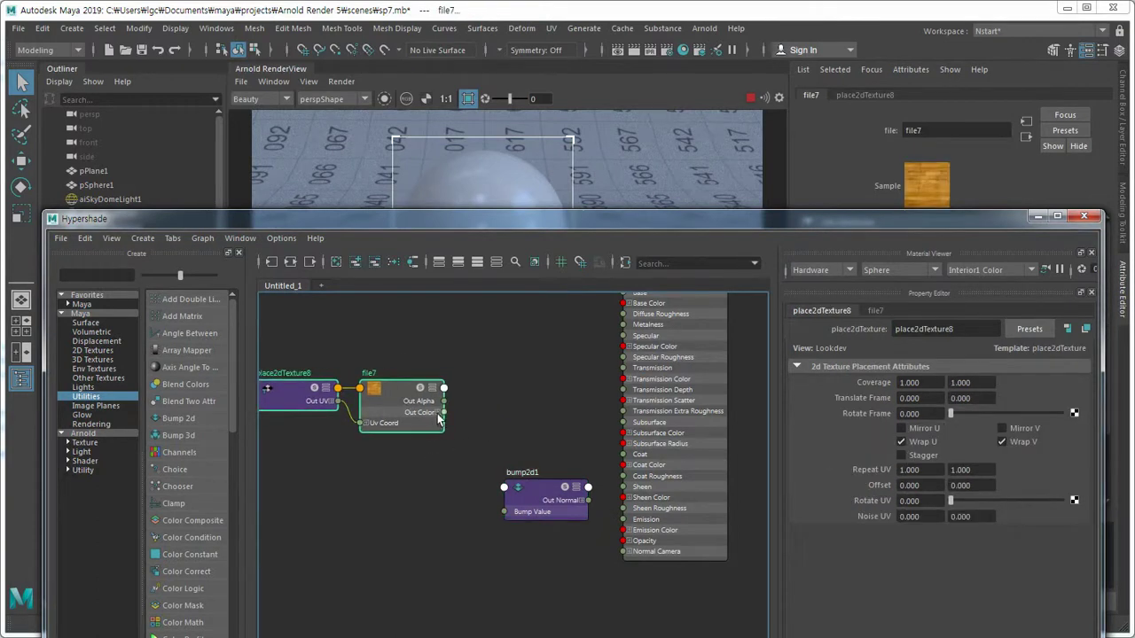
Wire file7's red channel into bump2d1 Bump Value, and bump2d1 into the shader's Normal Camera.
left_click(436, 412)
mouse_move(445, 424)
left_mouse_down()
mouse_move(481, 508)
mouse_move(505, 514)
left_mouse_up()
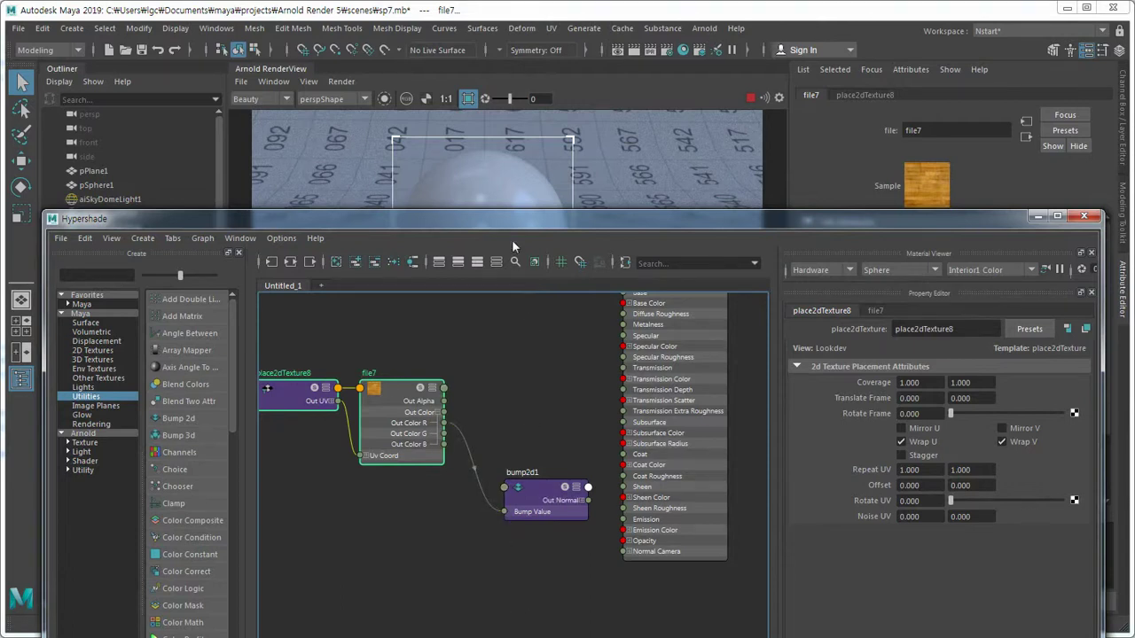
left_click_drag(510, 222, 501, 286)
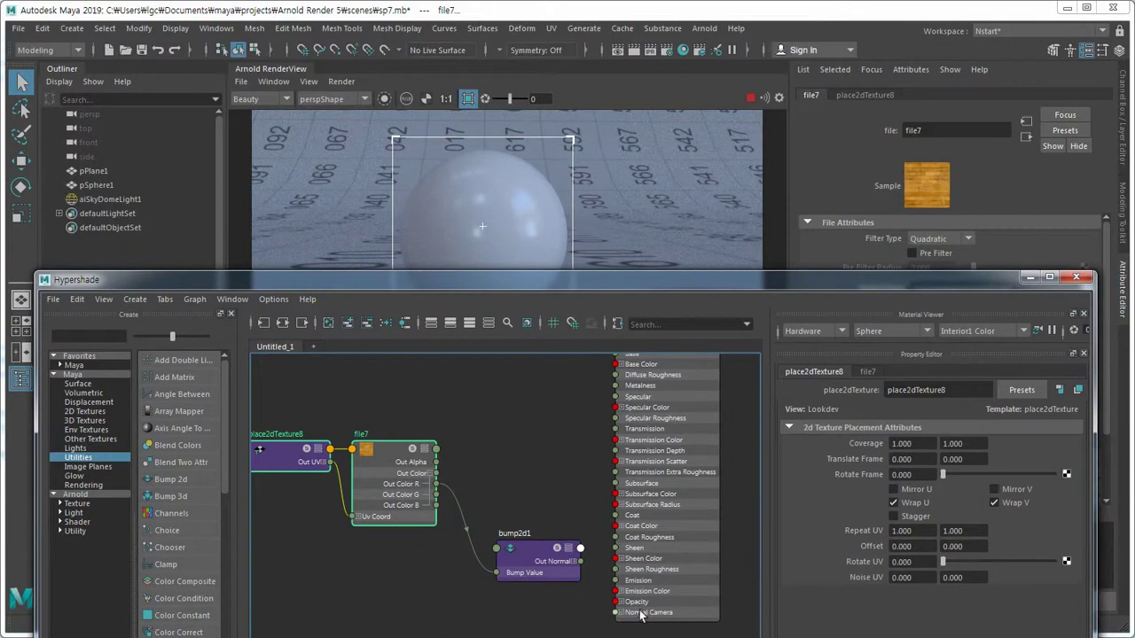
middle_click_drag(736, 470, 731, 538, "alt")
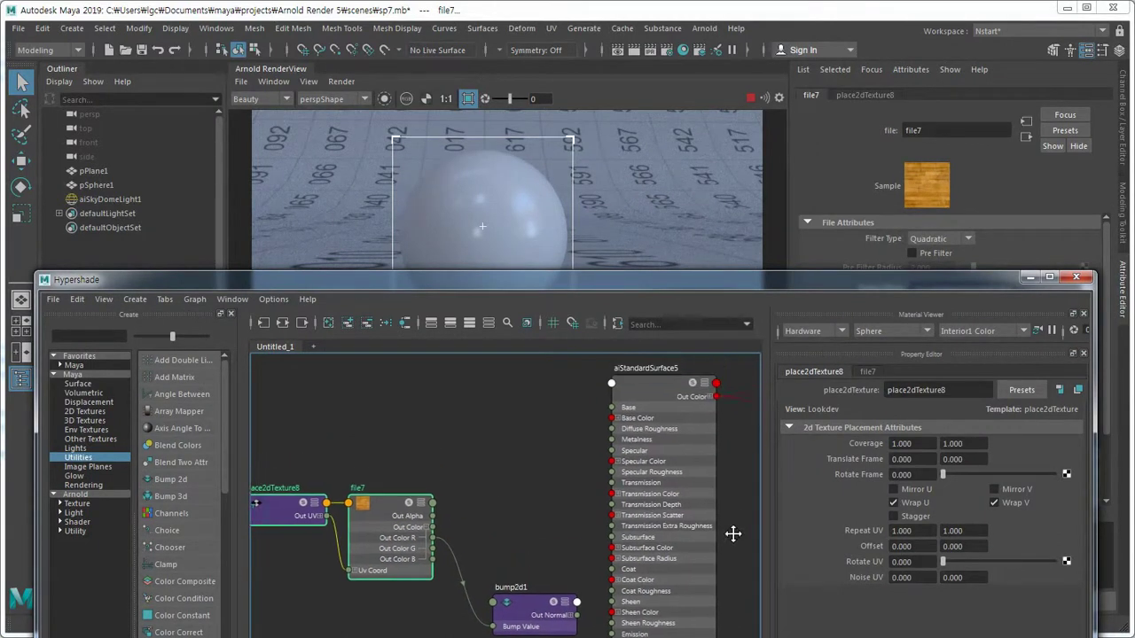
middle_click_drag(753, 579, 752, 504, "alt")
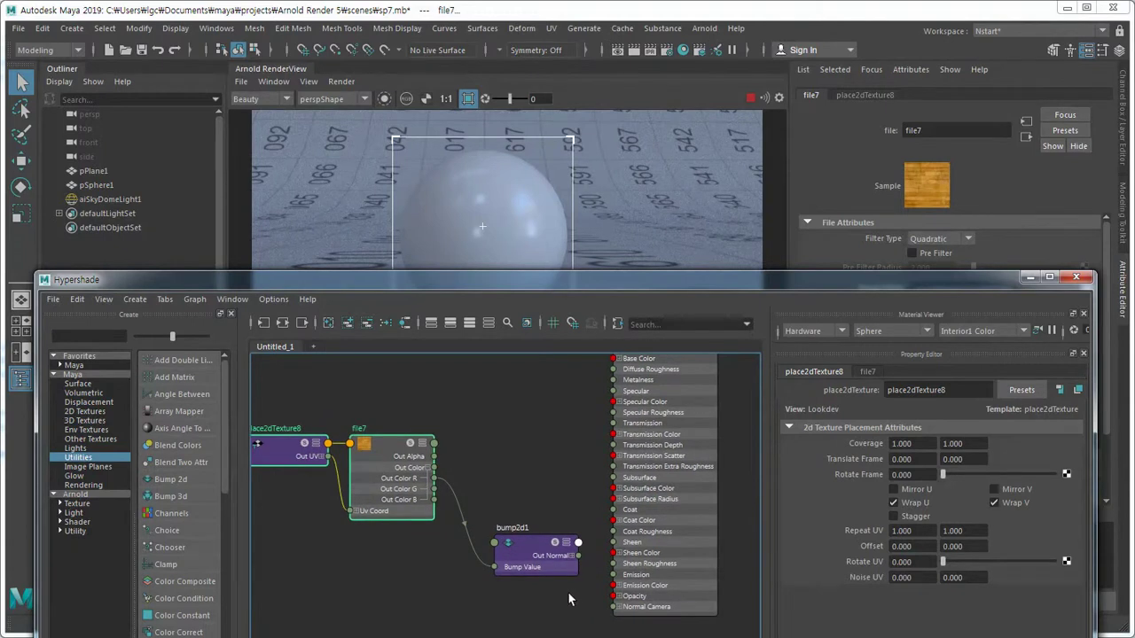
left_click_drag(578, 556, 612, 606)
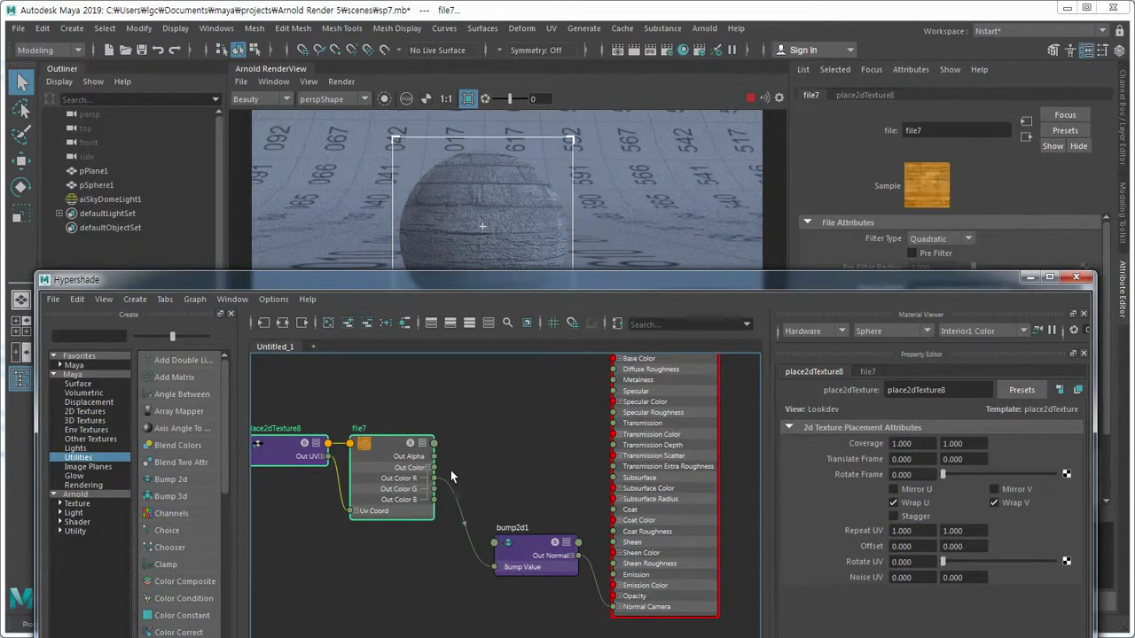
Set bump2d1's Bump Depth to 5.
left_click(378, 441)
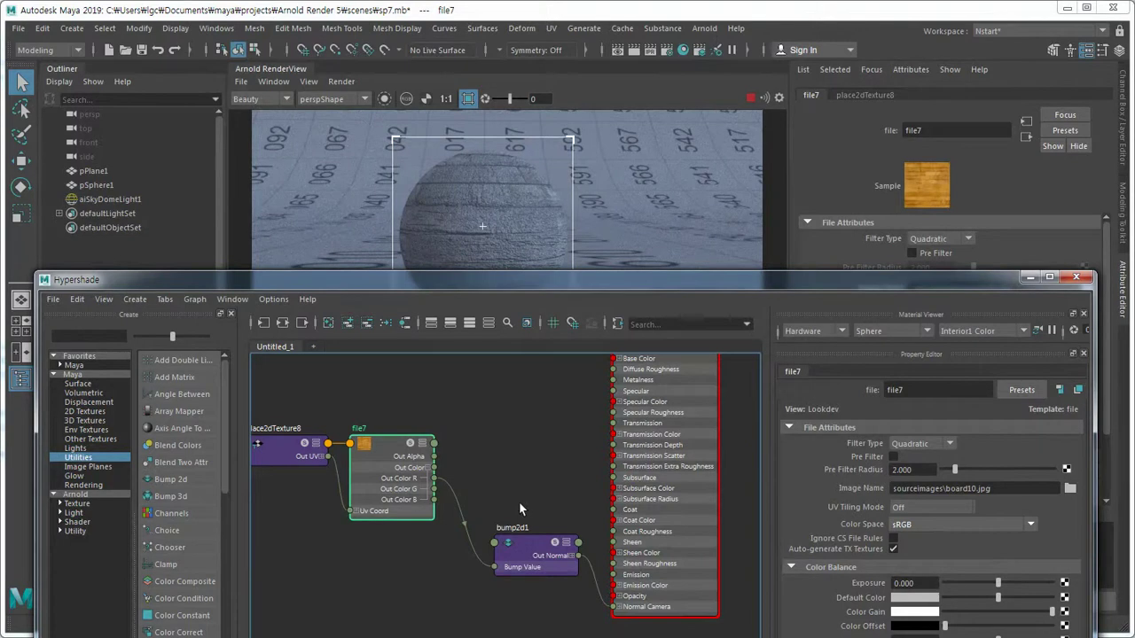
left_click(529, 543)
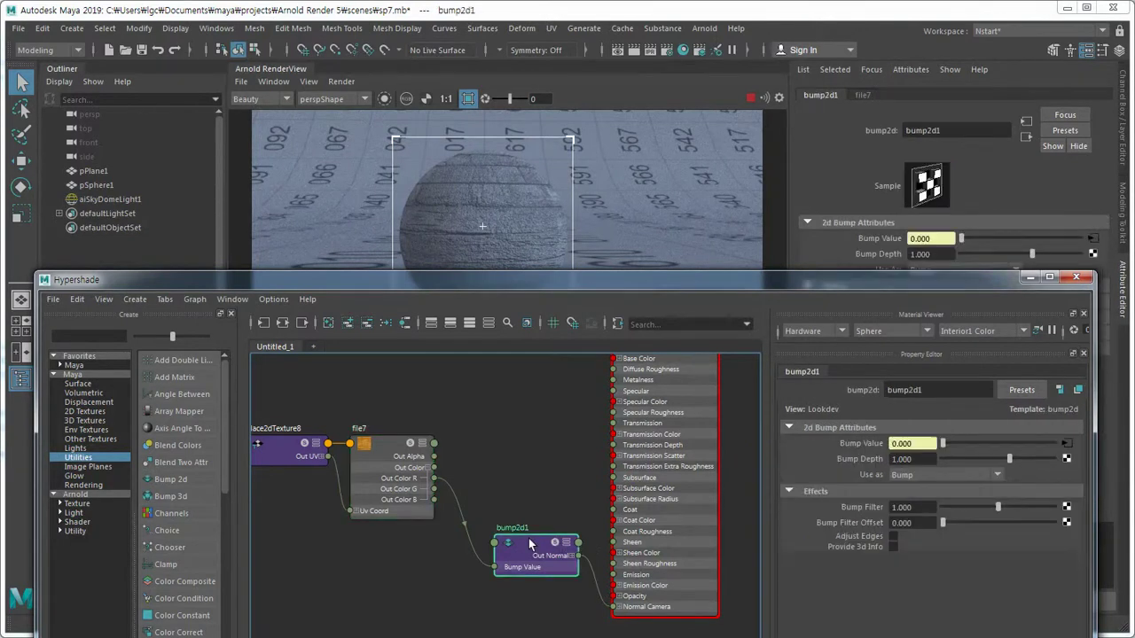
double_click(915, 459)
type("5")
key("Return")
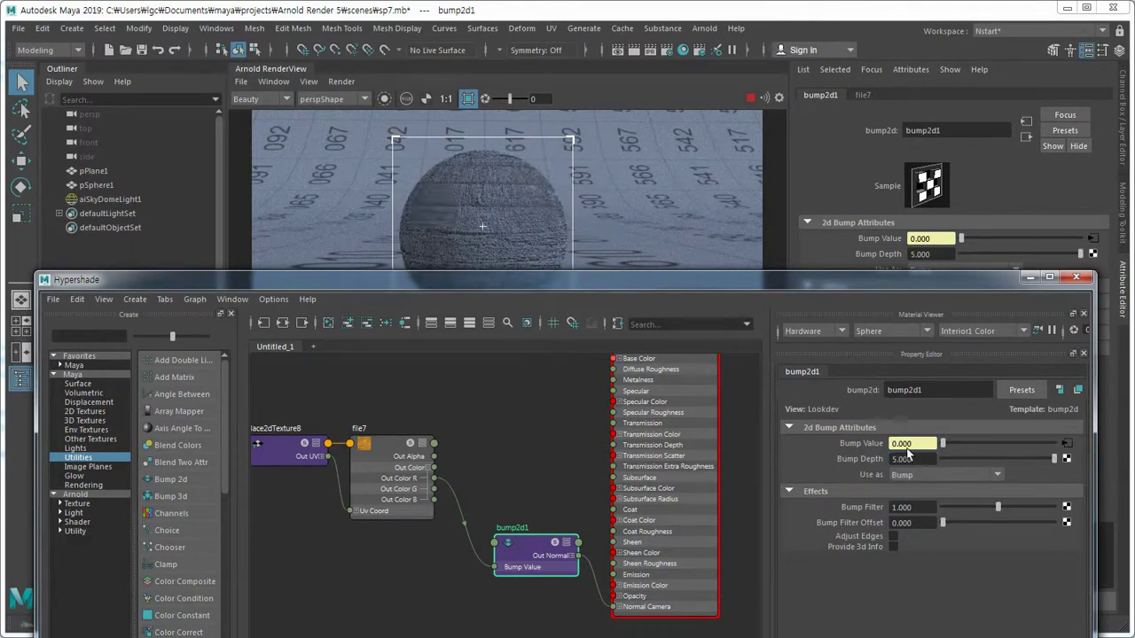
Change bump2d1's Bump Depth back to 1.
left_click(849, 455)
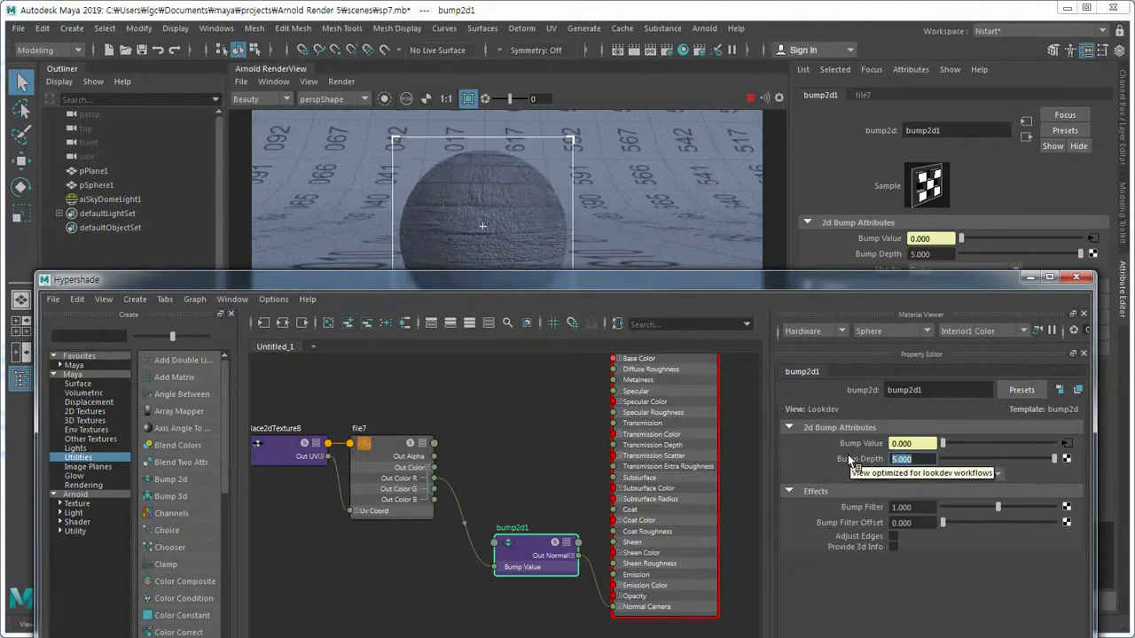
type("1")
key("Return")
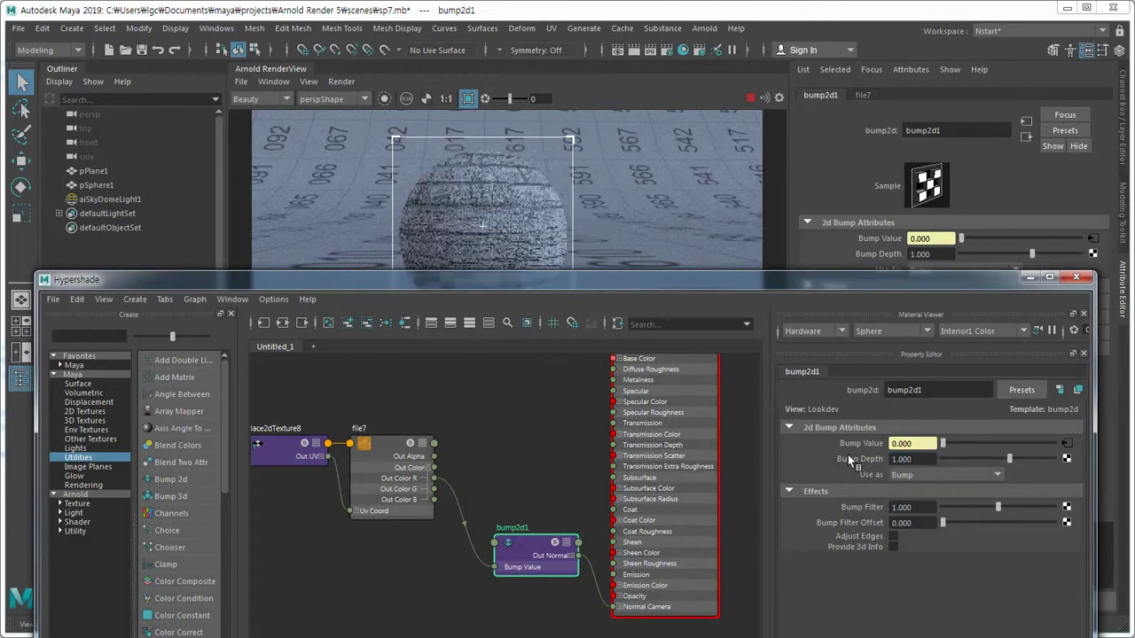
Set place2dTexture8's Repeat UV to 2 in U and 2 in V.
left_click(280, 451)
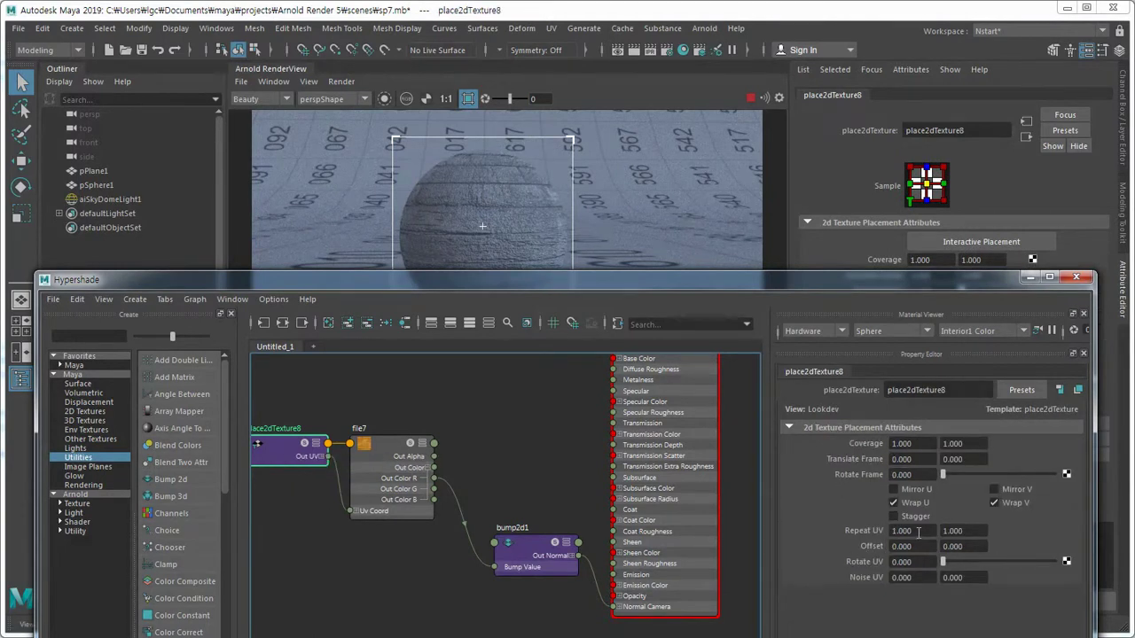
left_click_drag(918, 532, 863, 532)
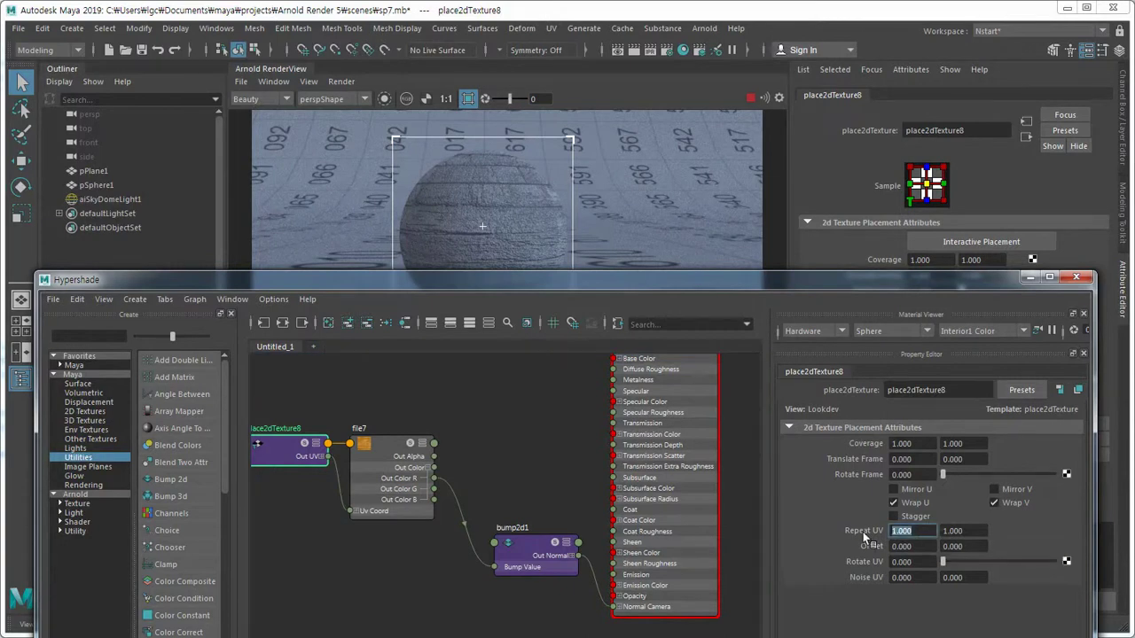
type("2")
key("Tab")
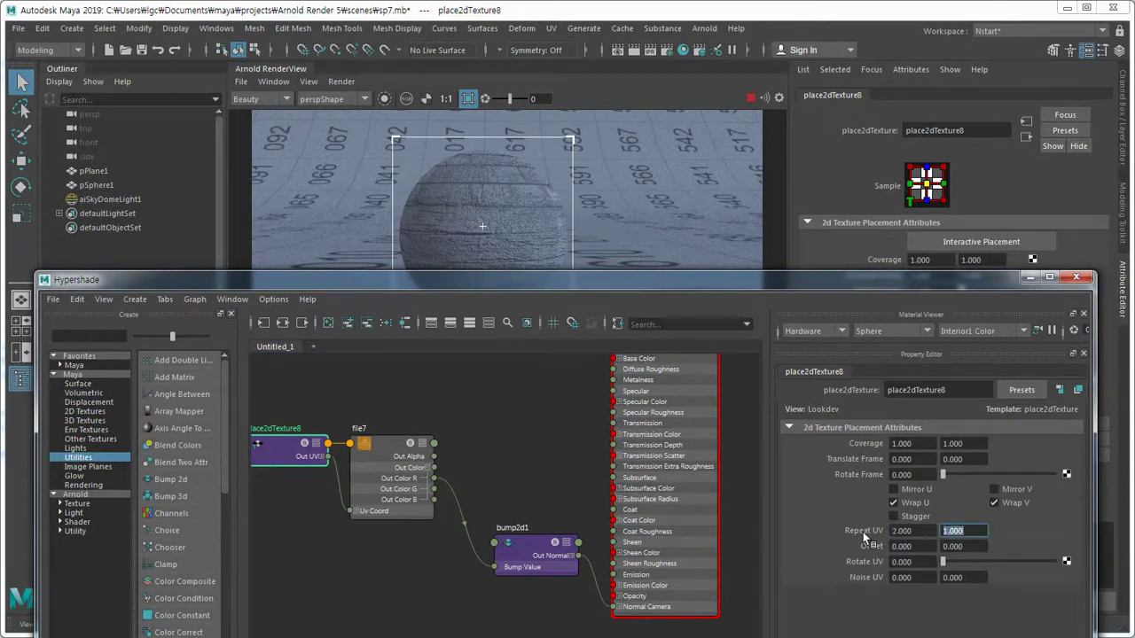
type("2")
key("Tab")
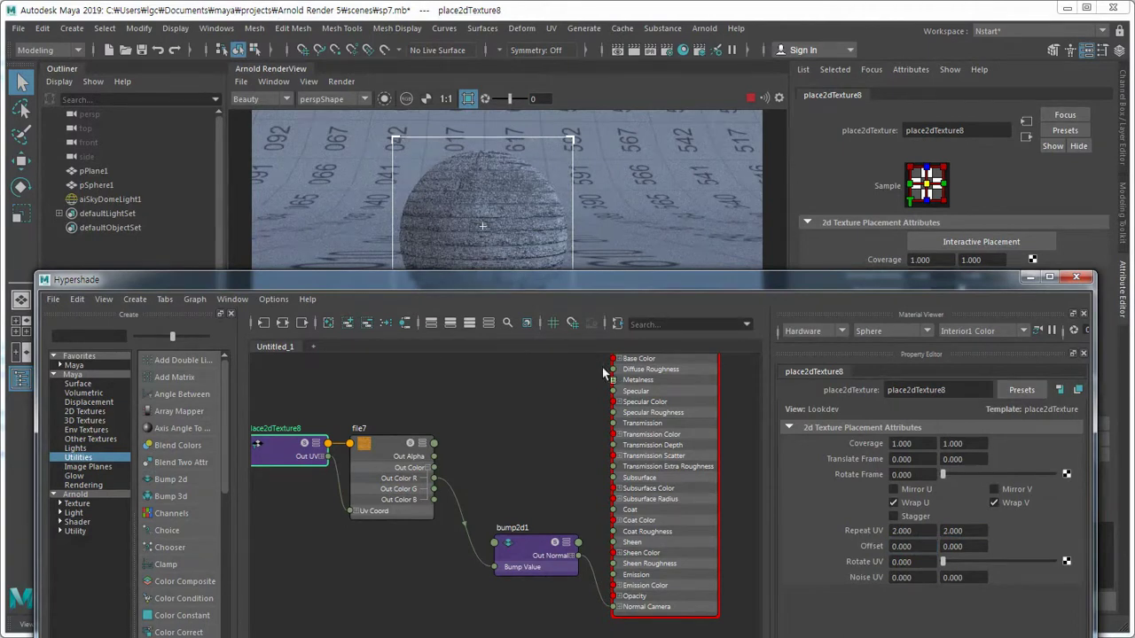
Delete file7, place2dTexture8 and bump2d1, leaving only aiStandardSurface5 in the graph.
left_click(525, 418)
left_click_drag(395, 406, 550, 592)
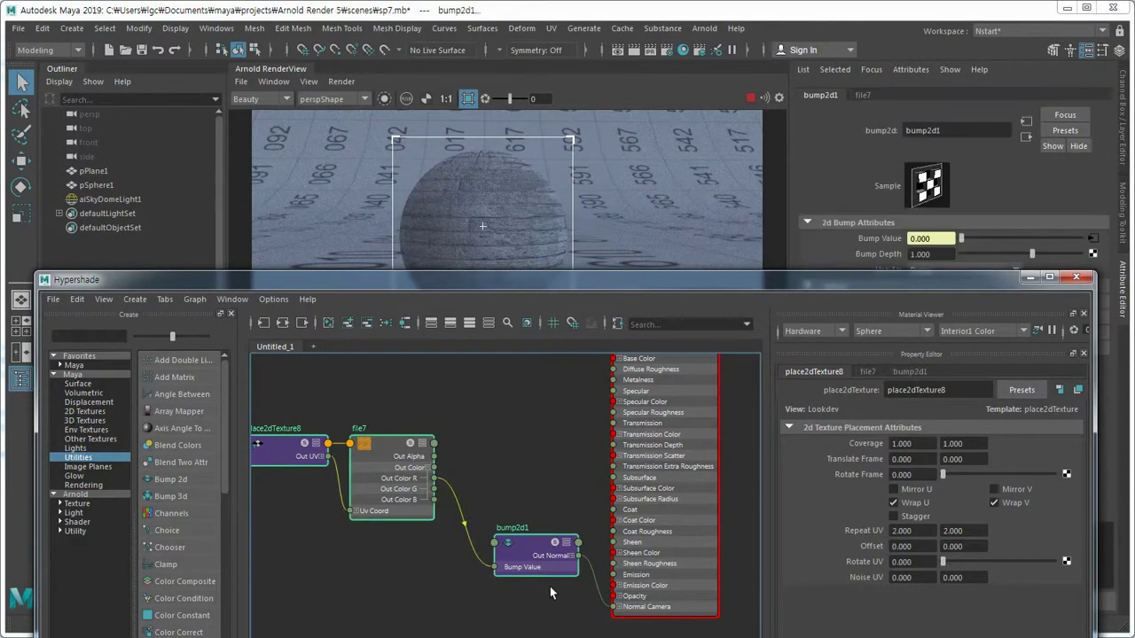
key("Delete")
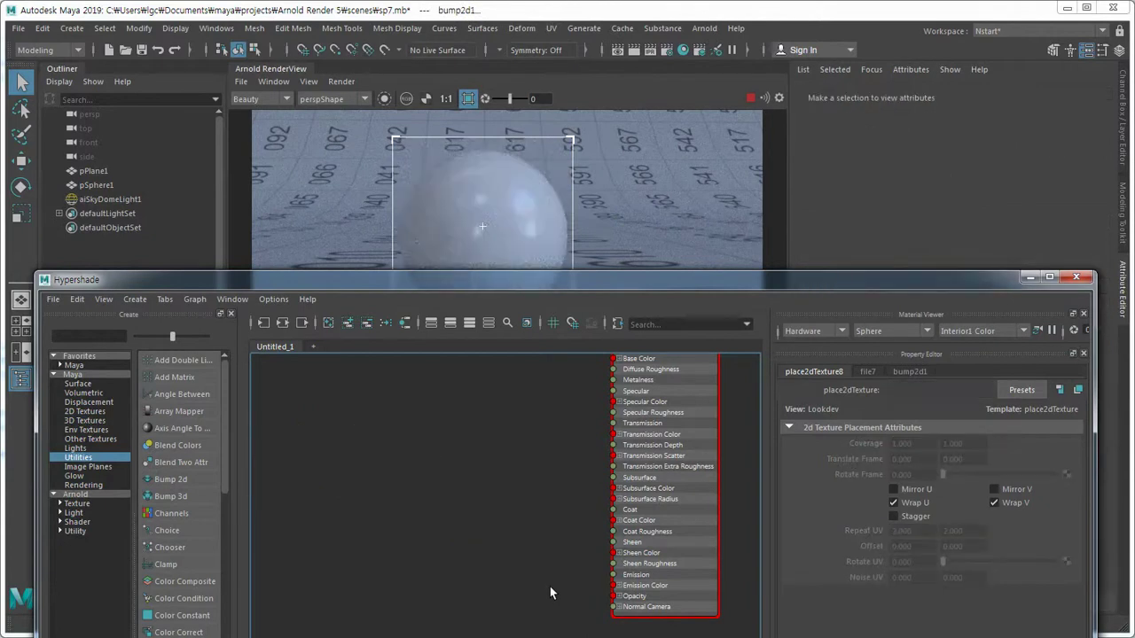
left_click(532, 568)
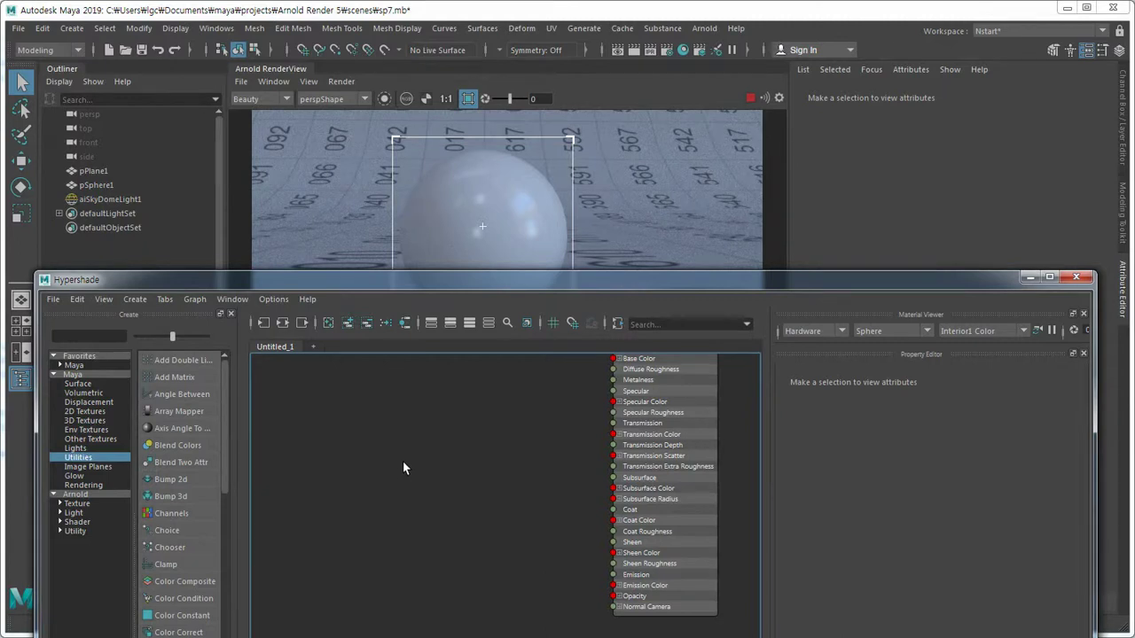
Create a new file [Texture] node with place2dTexture8 through the quick 'file' node search.
key("Tab")
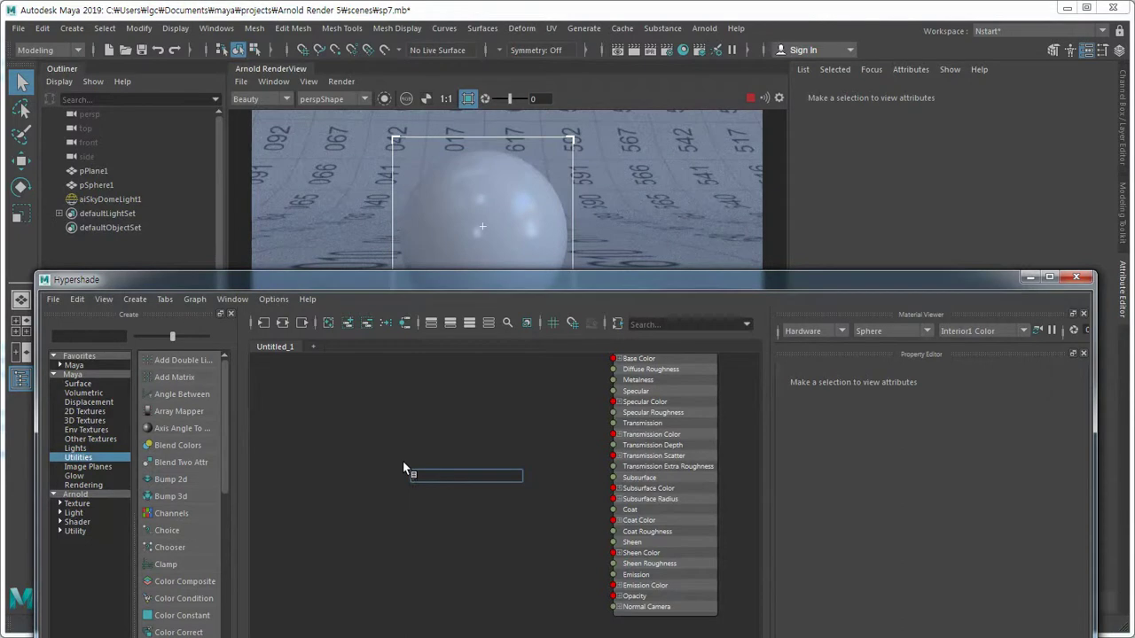
type("fil")
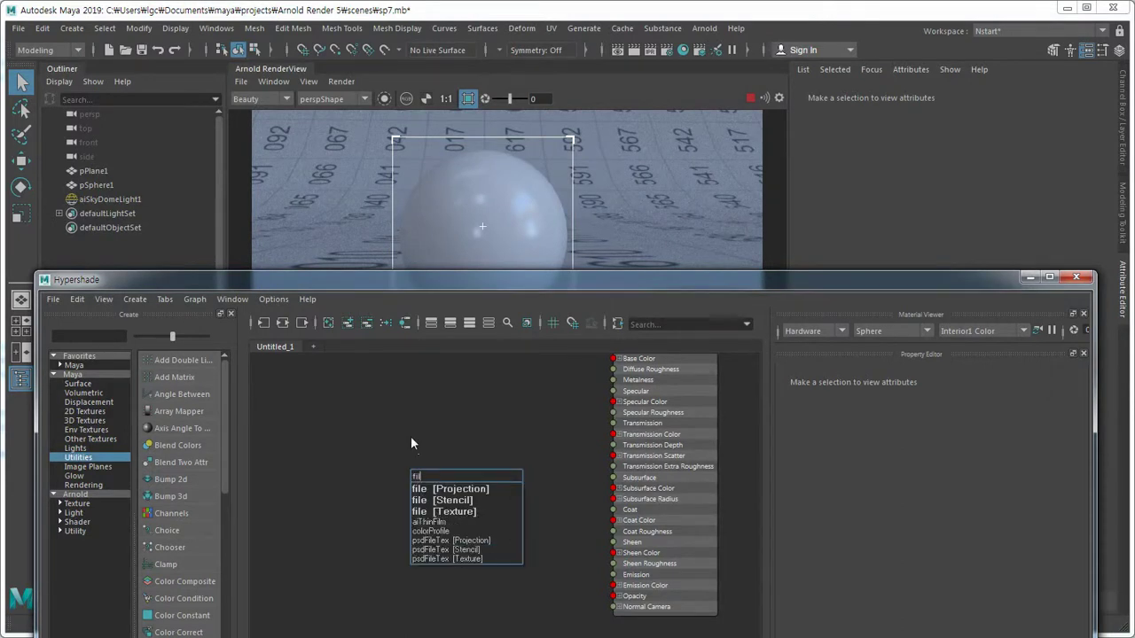
left_click(408, 426)
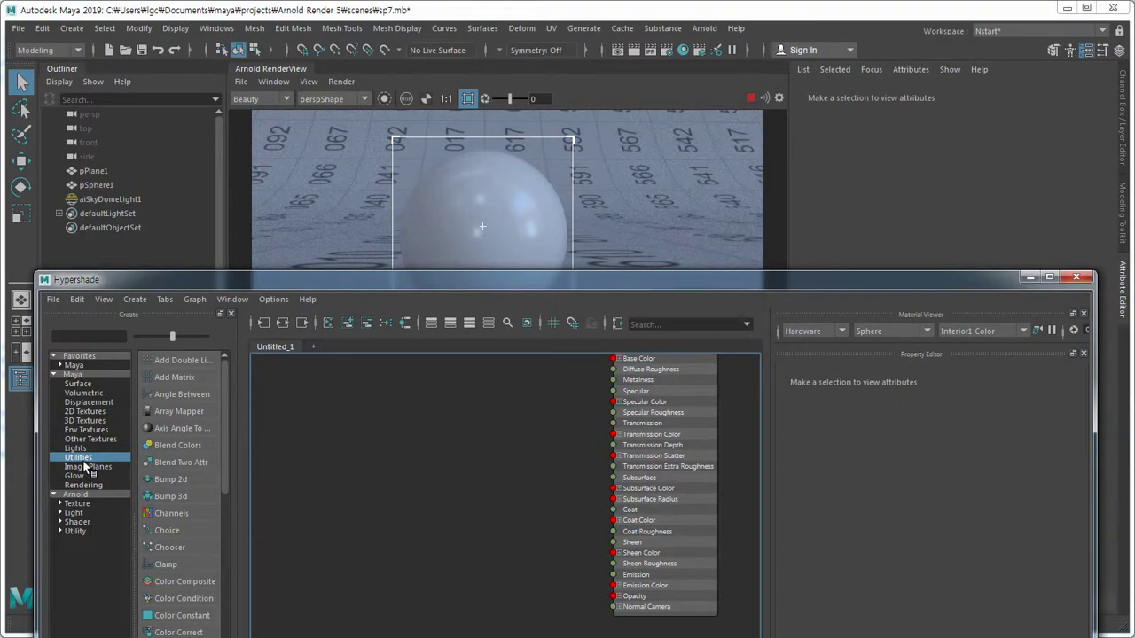
scroll(174, 467, "down", 2)
scroll(173, 468, "down", 3)
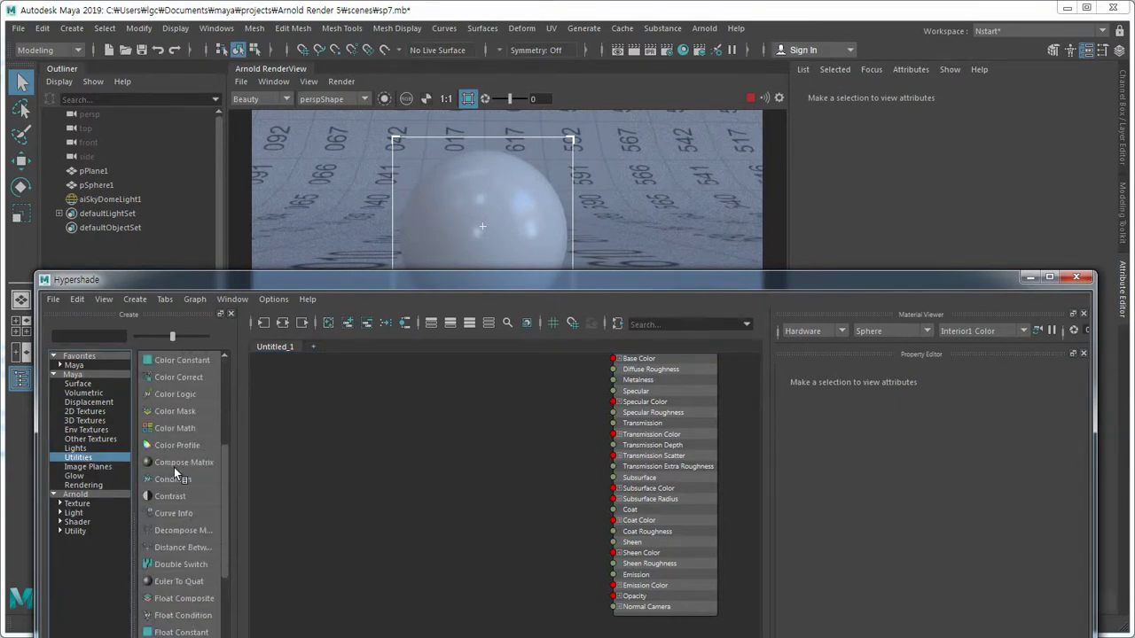
scroll(173, 467, "down", 3)
scroll(174, 467, "down", 1)
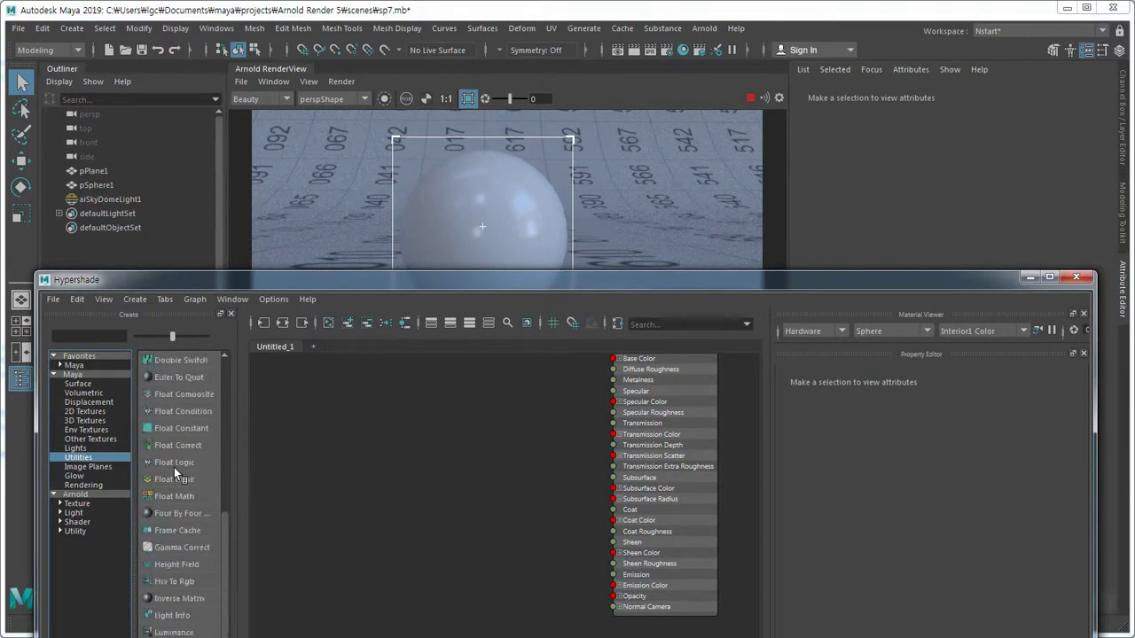
scroll(174, 467, "up", 6)
left_click_drag(174, 468, 96, 473)
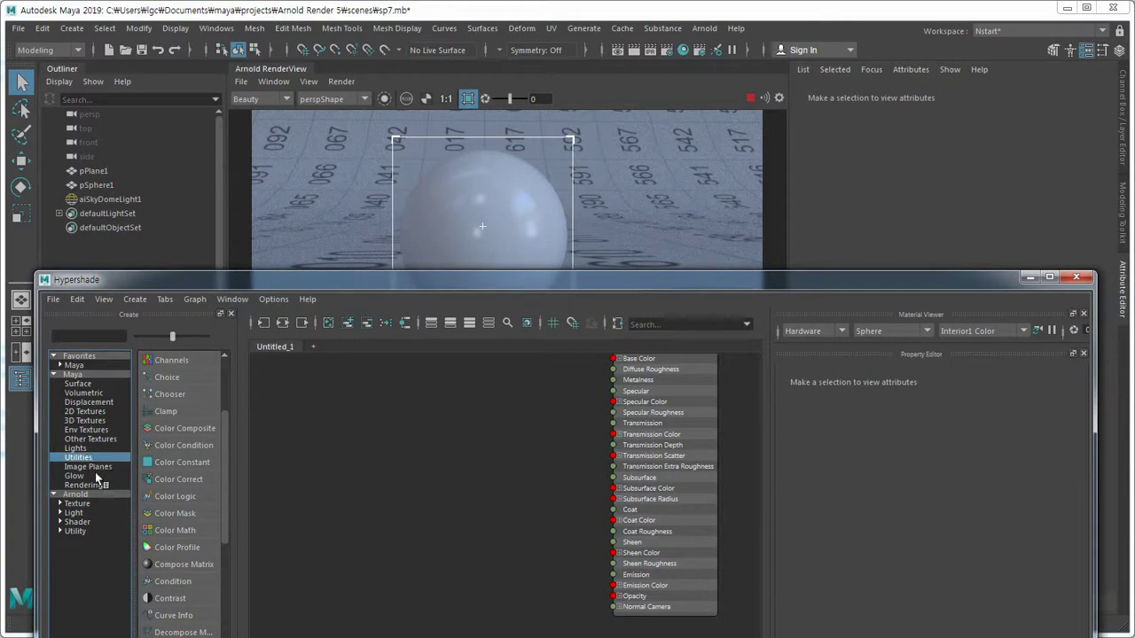
left_click_drag(96, 479, 335, 473)
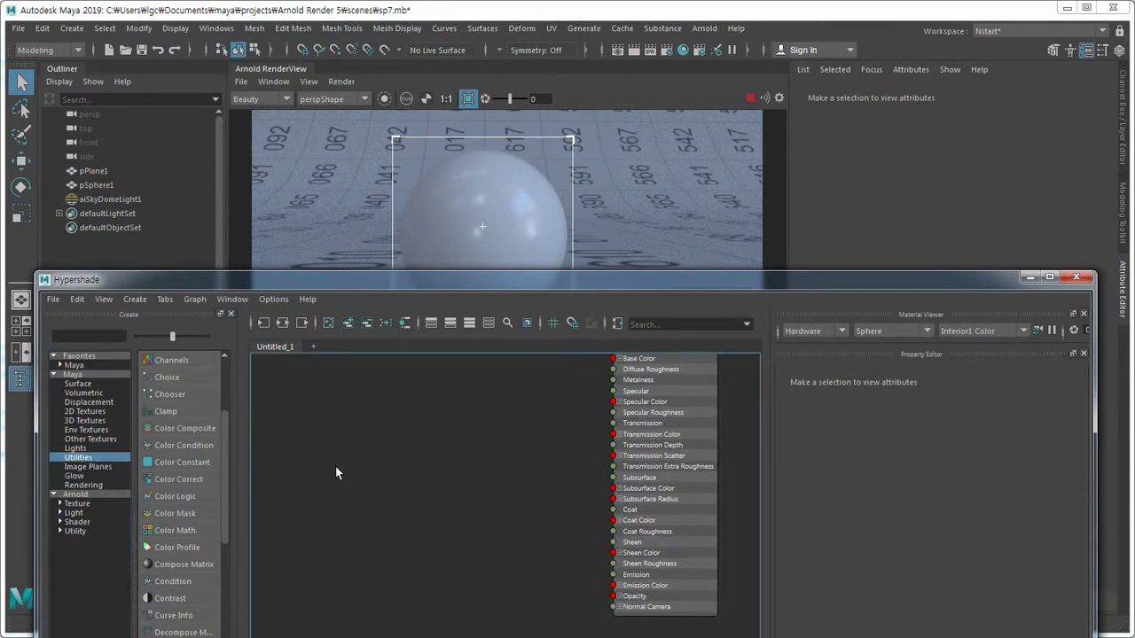
type("file")
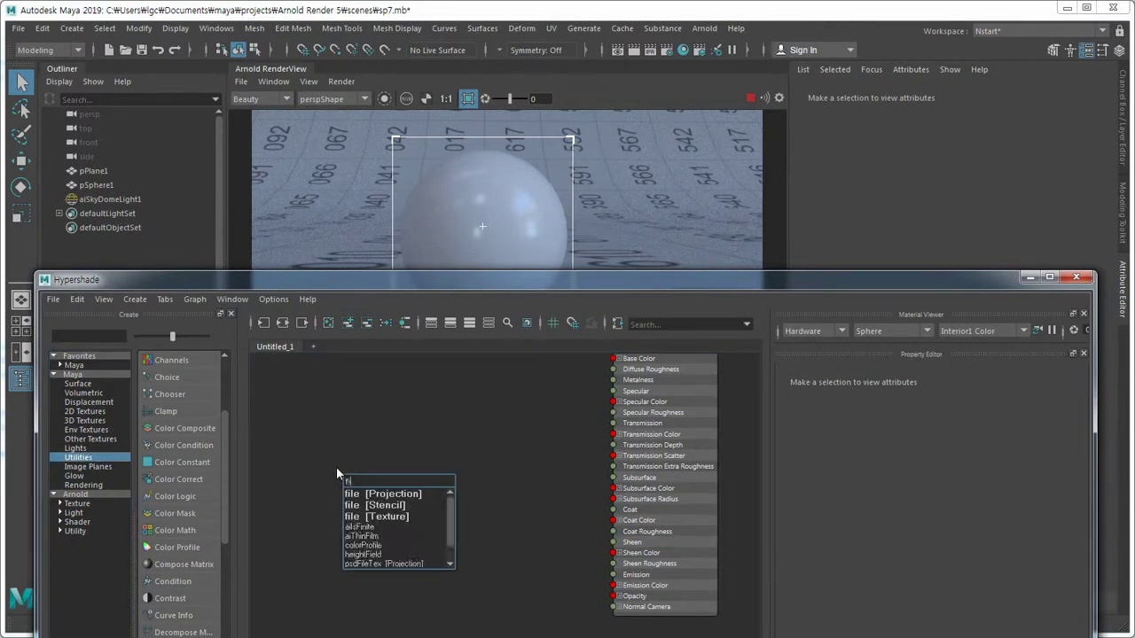
key("Down")
key("Down")
key("Down")
key("Return")
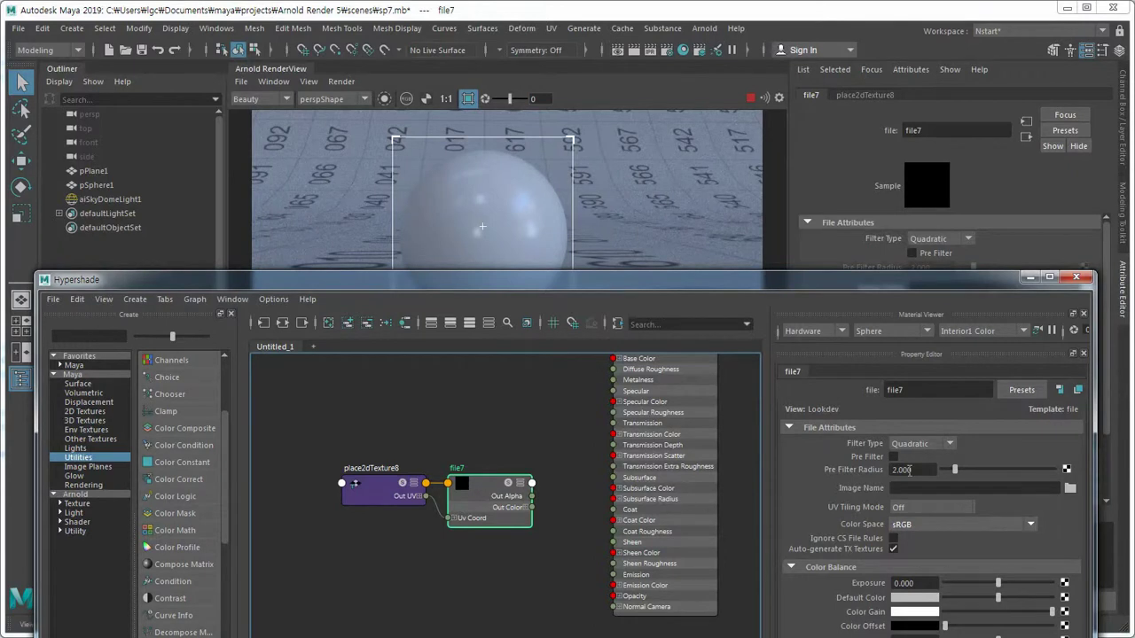
Load sourceimages/normal1.png as file7's image.
left_click(1070, 488)
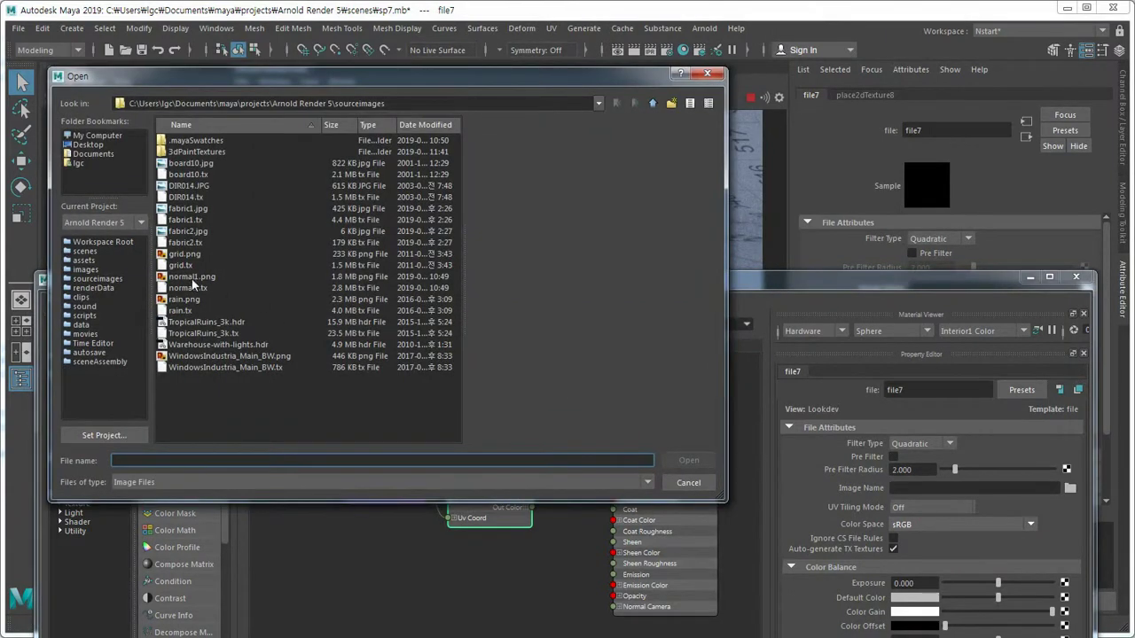
left_click(191, 278)
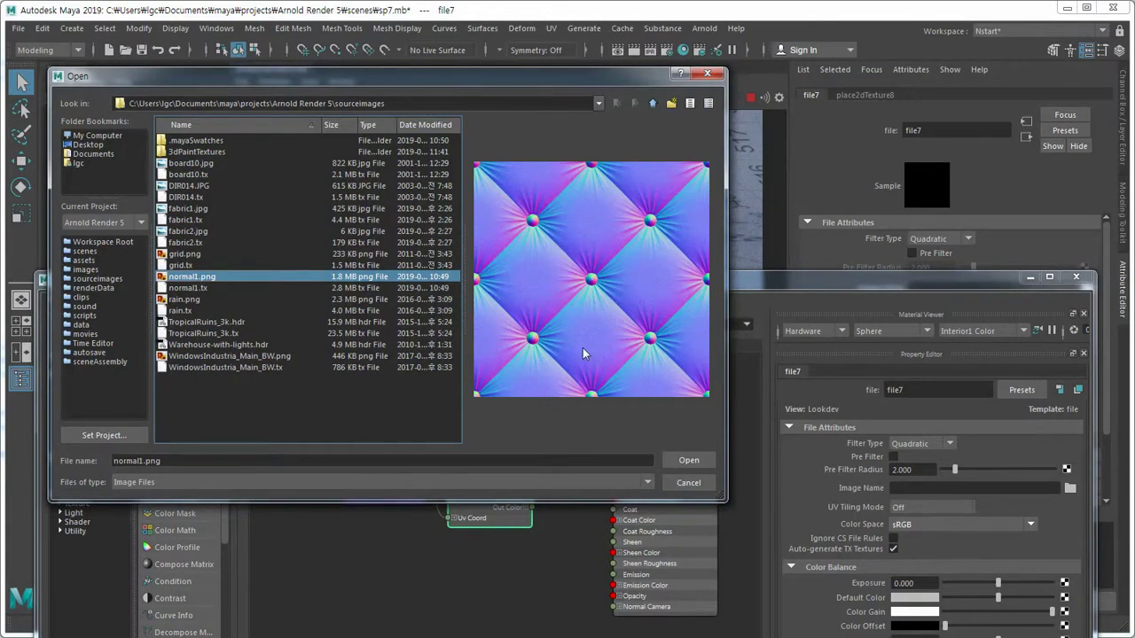
left_click(690, 462)
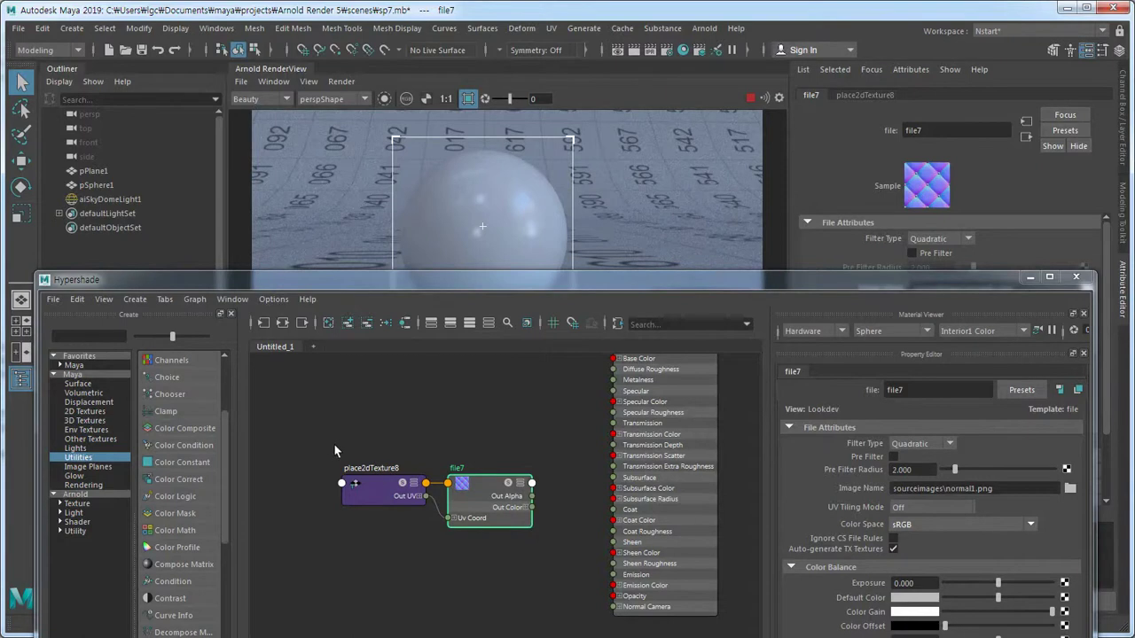
Shift the texture nodes left and add a trial aiNormalMap node from the Arnold utilities.
left_click_drag(333, 443, 483, 536)
left_click_drag(487, 493, 430, 486)
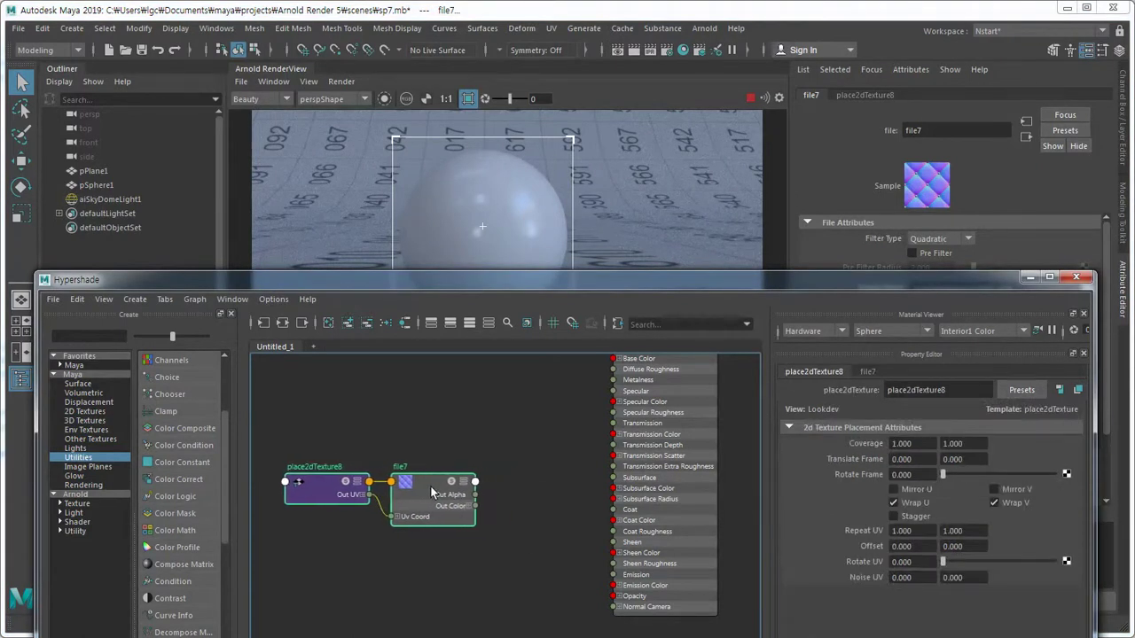
left_click(514, 514)
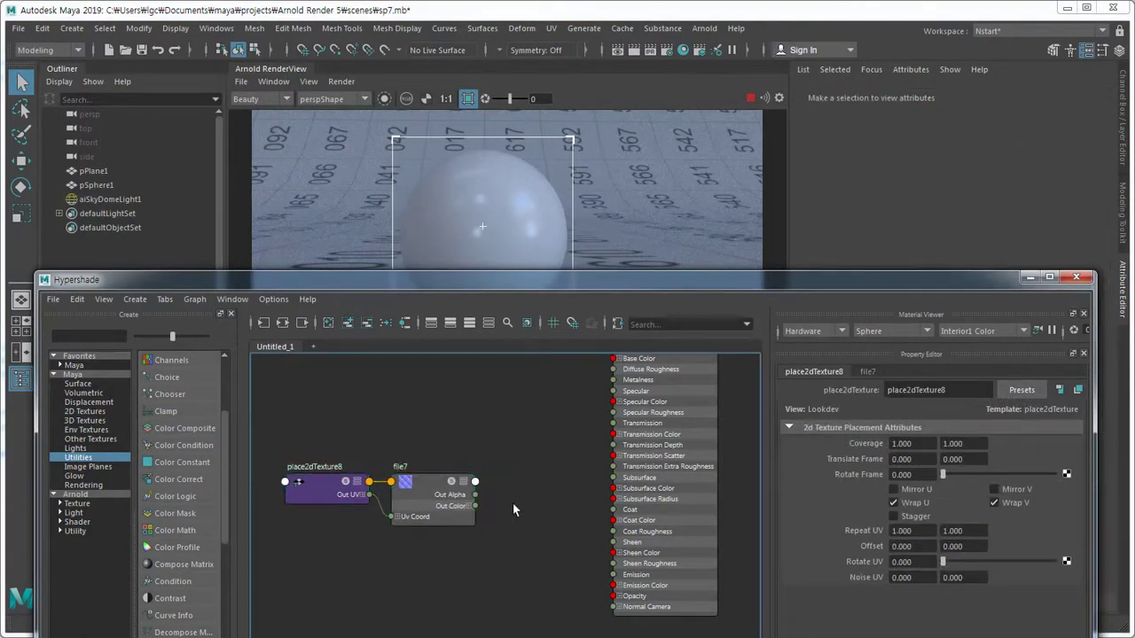
key("Tab")
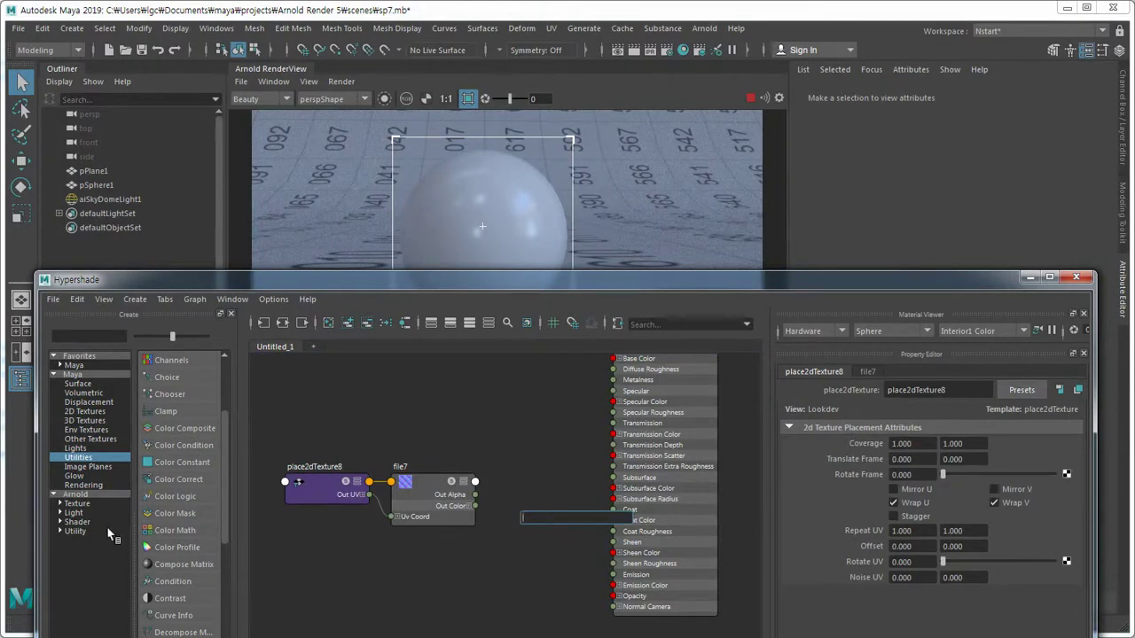
left_click(78, 504)
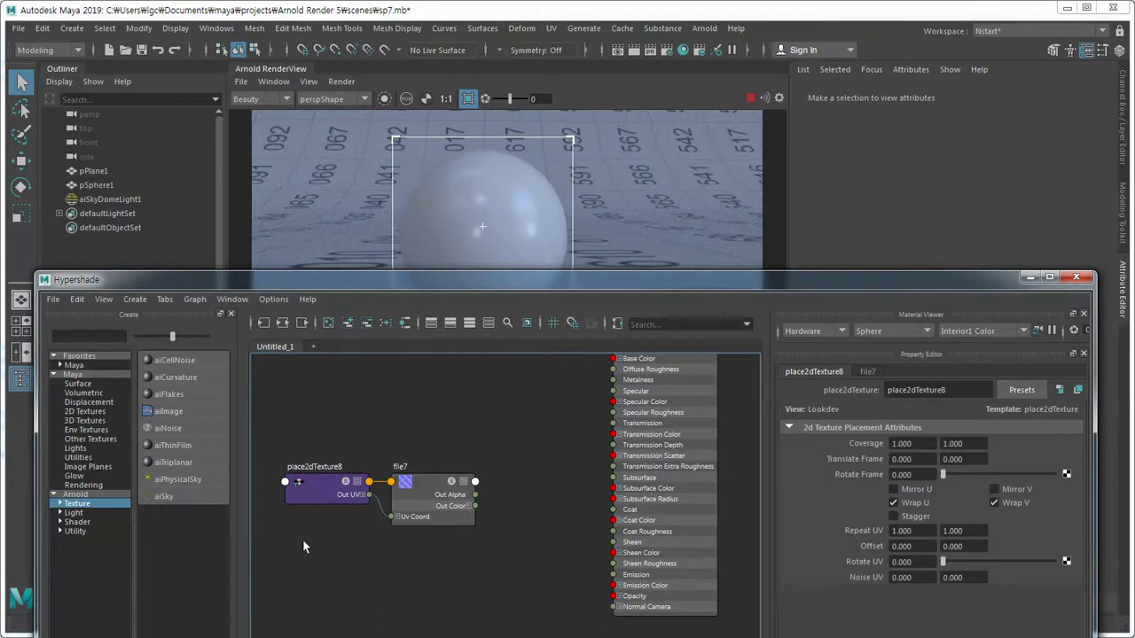
left_click(75, 531)
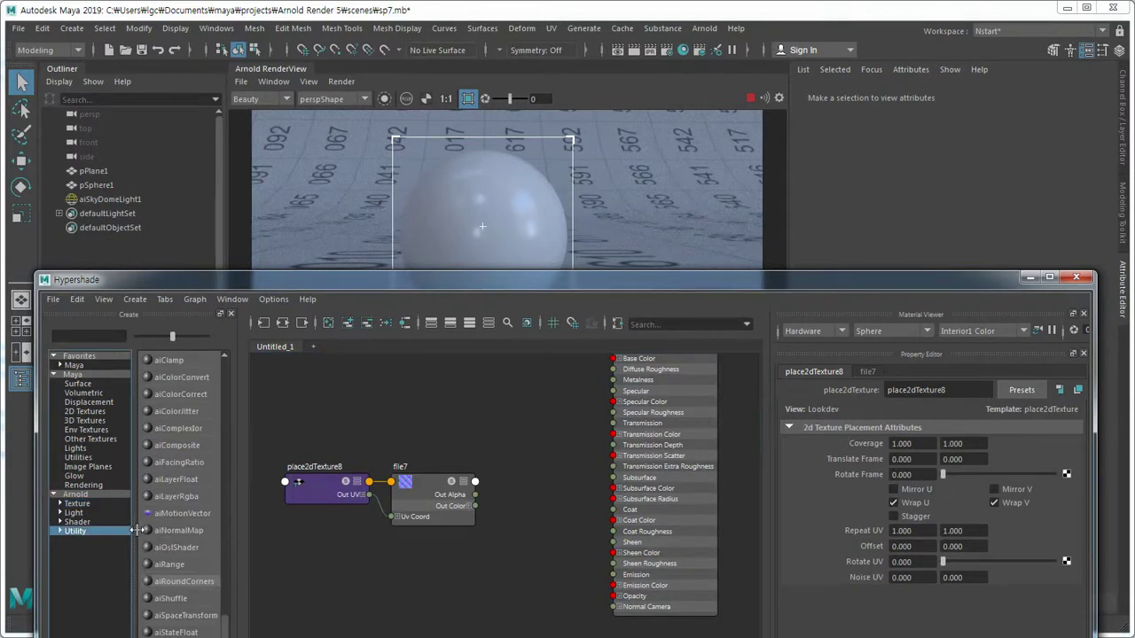
left_click(189, 530)
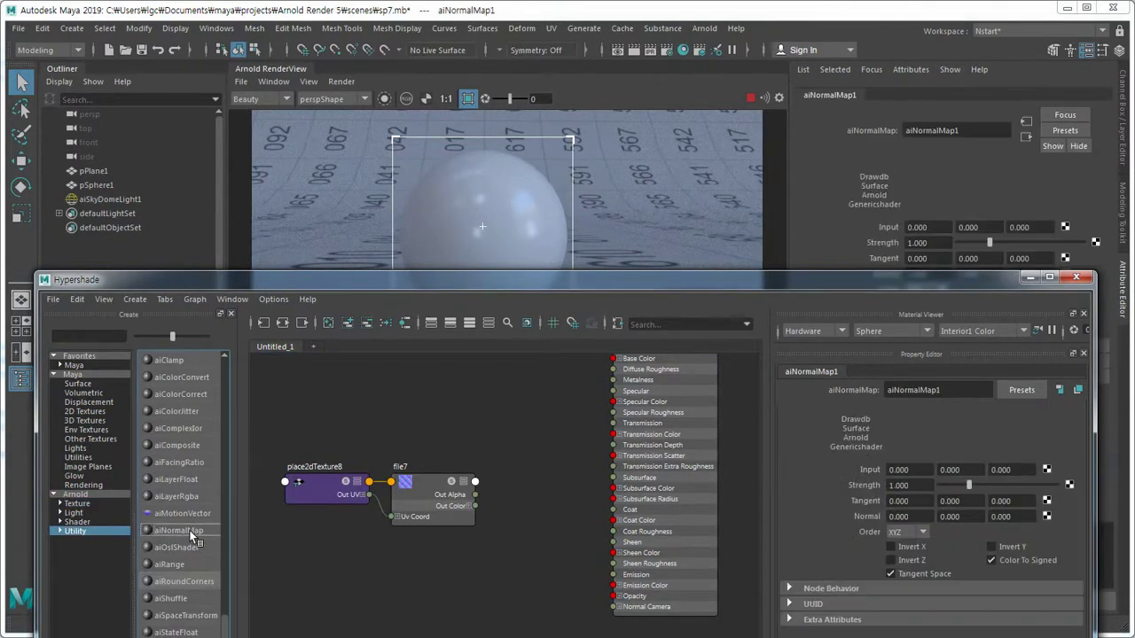
middle_click_drag(198, 531, 227, 536)
Delete the trial aiNormalMap1 node and search 'nor' in the quick node-creation field.
scroll(479, 573, "down", 3)
scroll(480, 577, "down", 2)
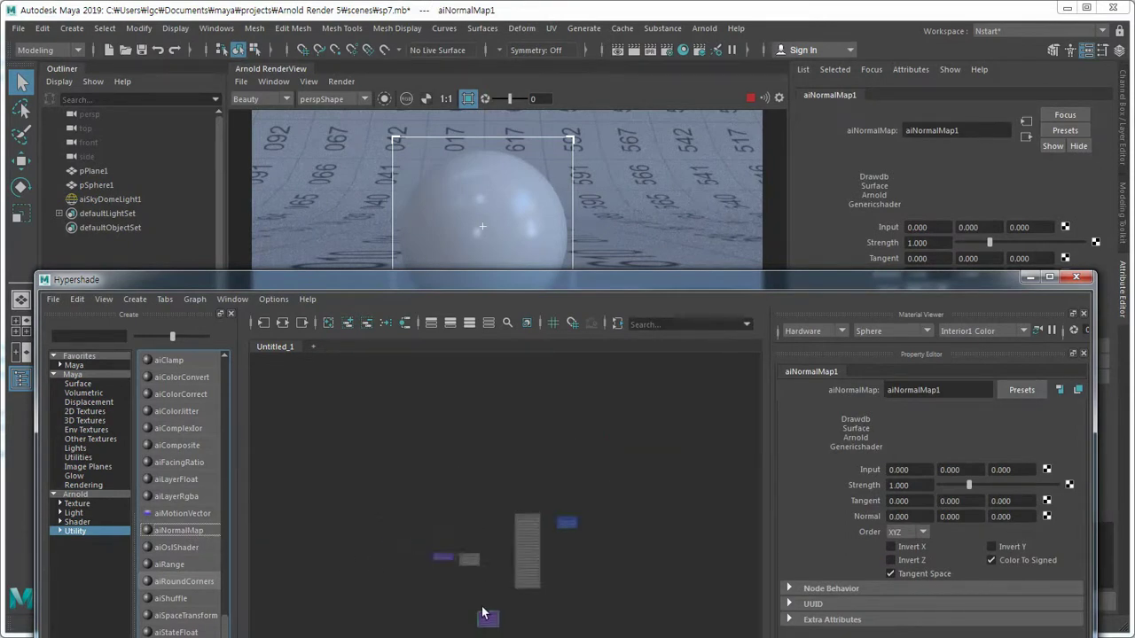
scroll(483, 614, "up", 1)
scroll(479, 615, "up", 1)
scroll(475, 614, "up", 2)
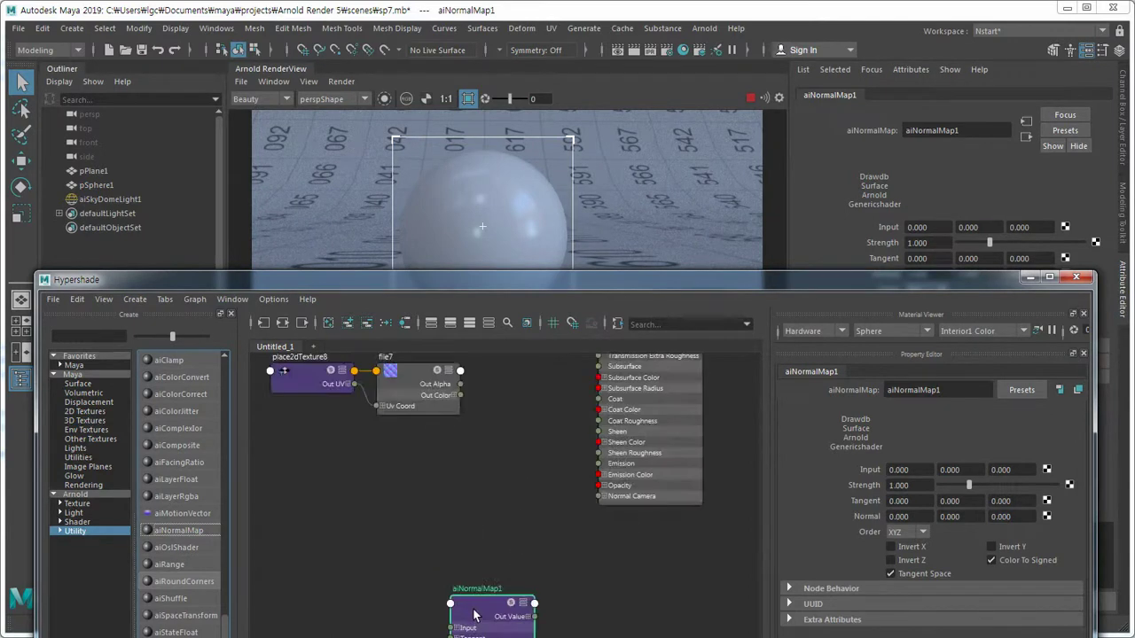
left_click(485, 607)
key("Delete")
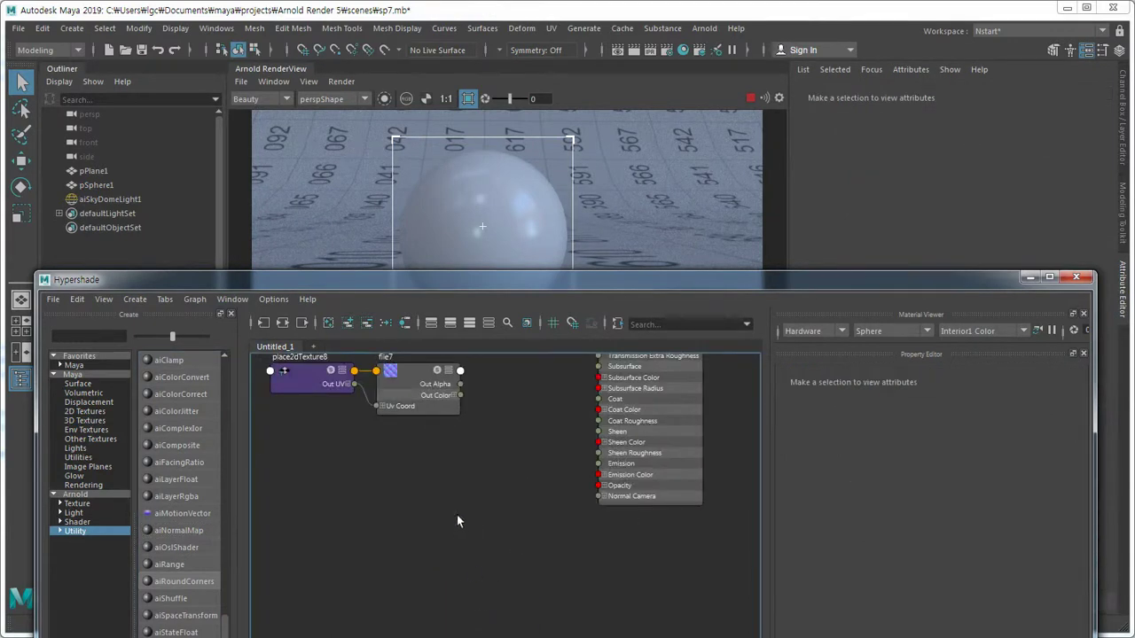
middle_click_drag(458, 519, 446, 572, "alt")
key("Tab")
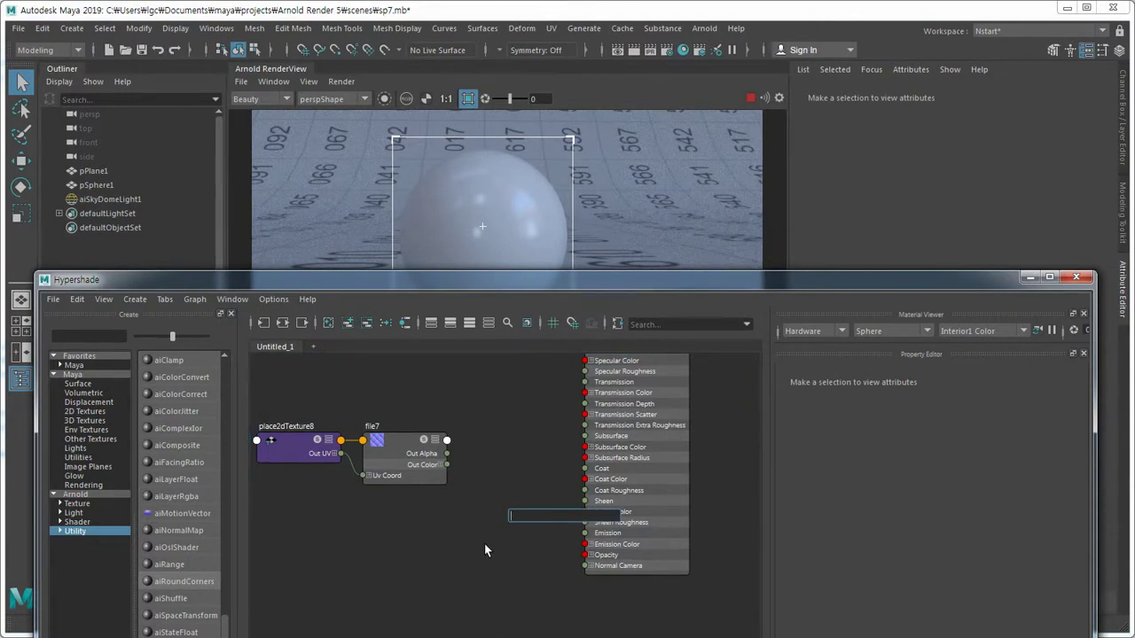
type("nor")
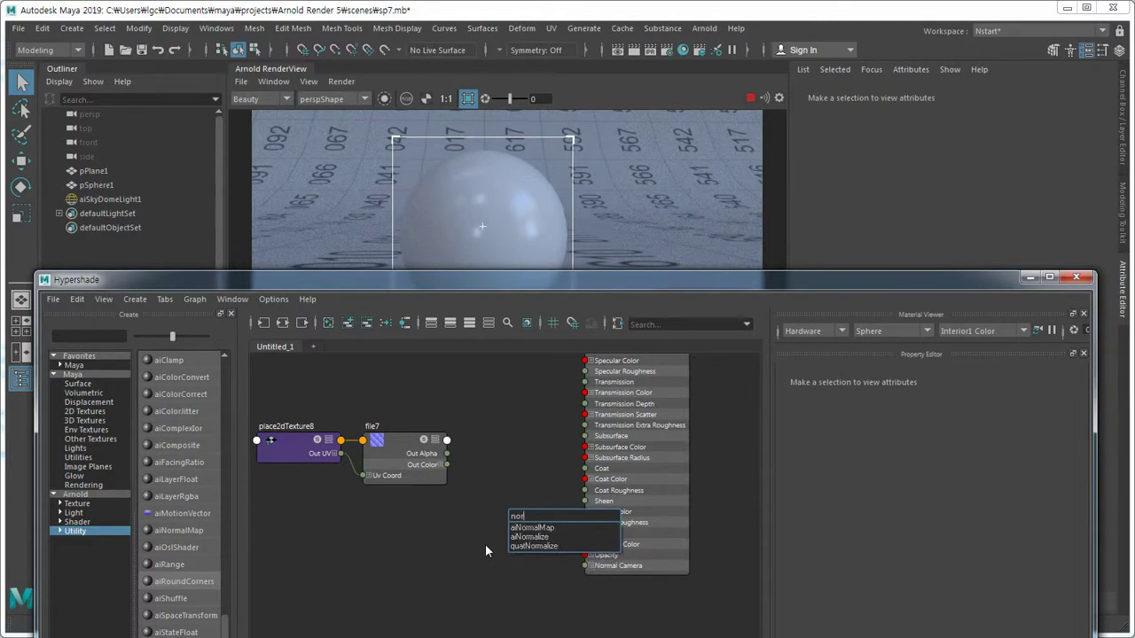
Add aiNormalMap1, feeding file7 Out Color into its Input and its output into Normal Camera.
left_click(527, 528)
left_click_drag(526, 533, 507, 529)
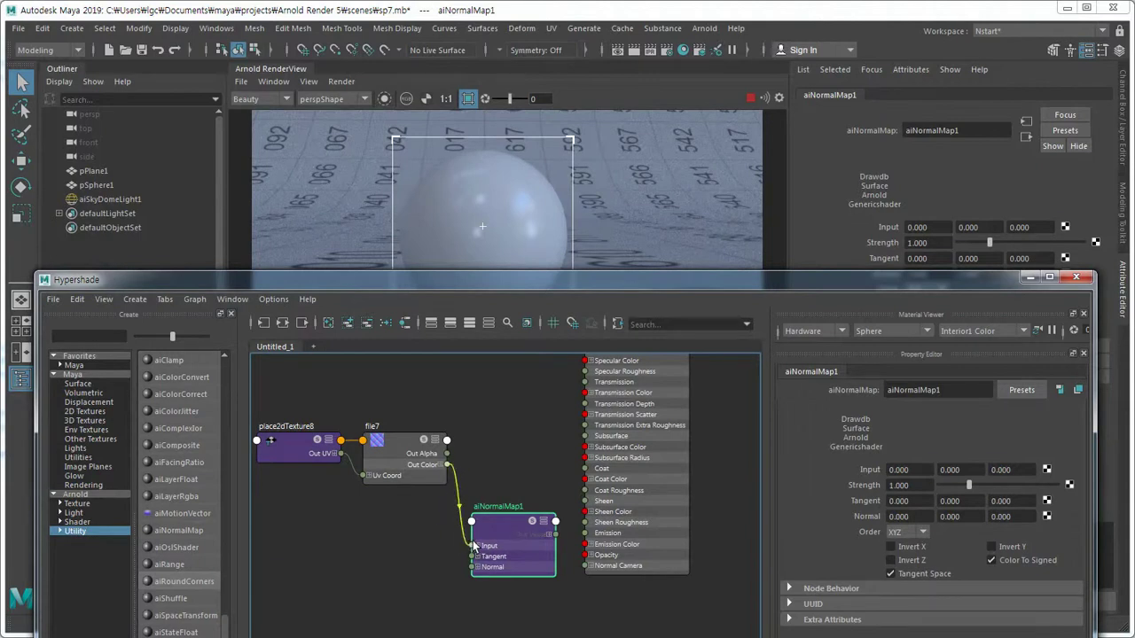
left_click_drag(452, 489, 480, 544)
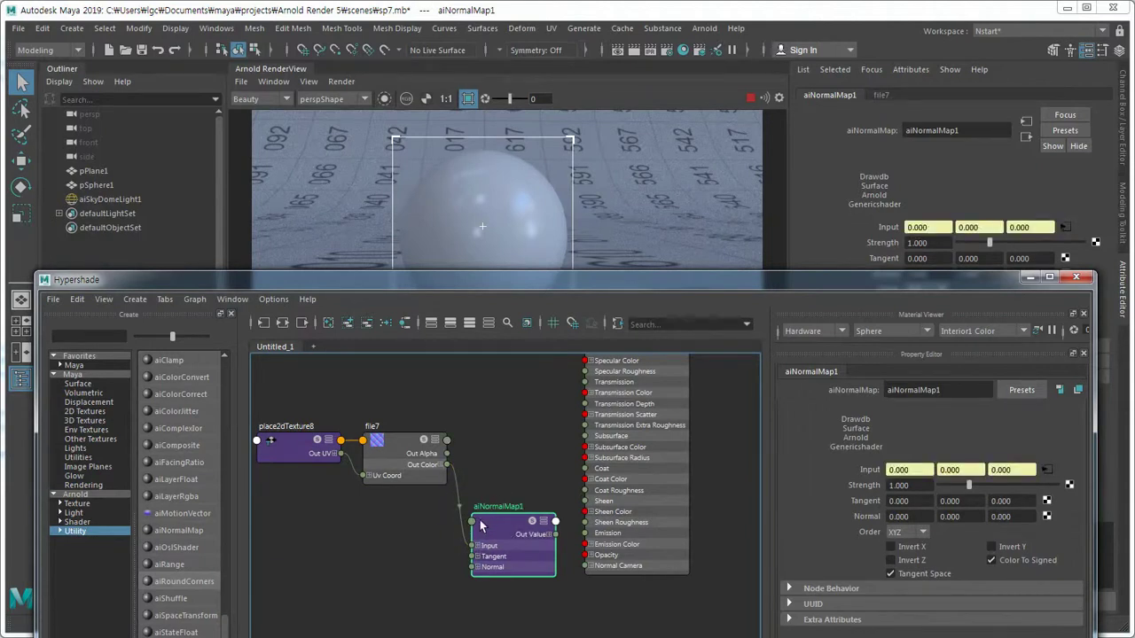
left_click_drag(556, 535, 585, 567)
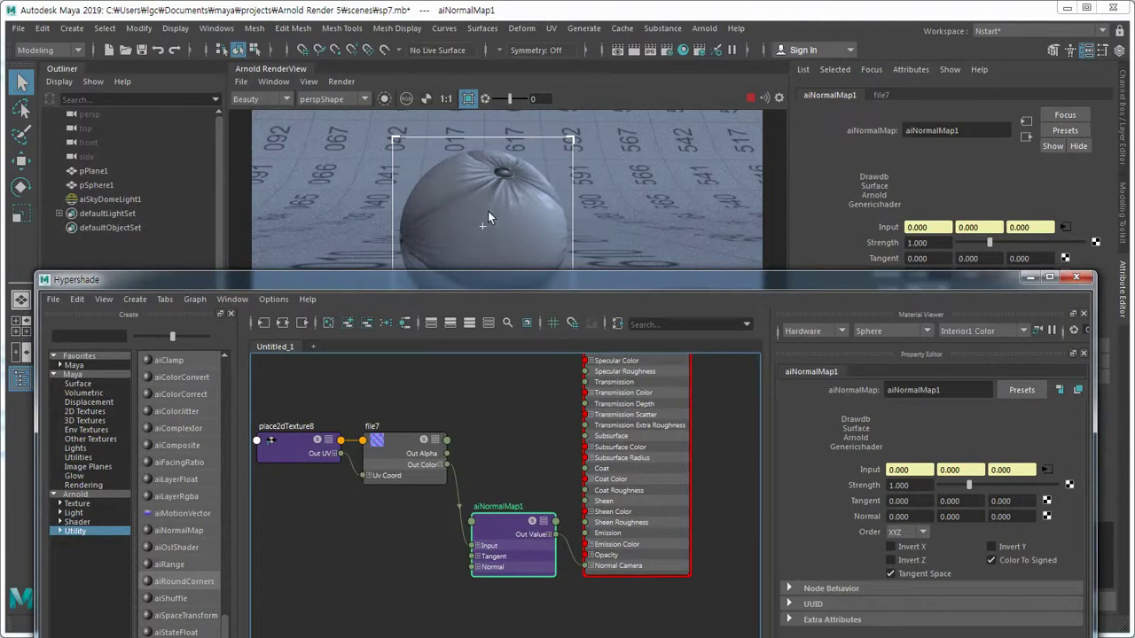
left_click(291, 445)
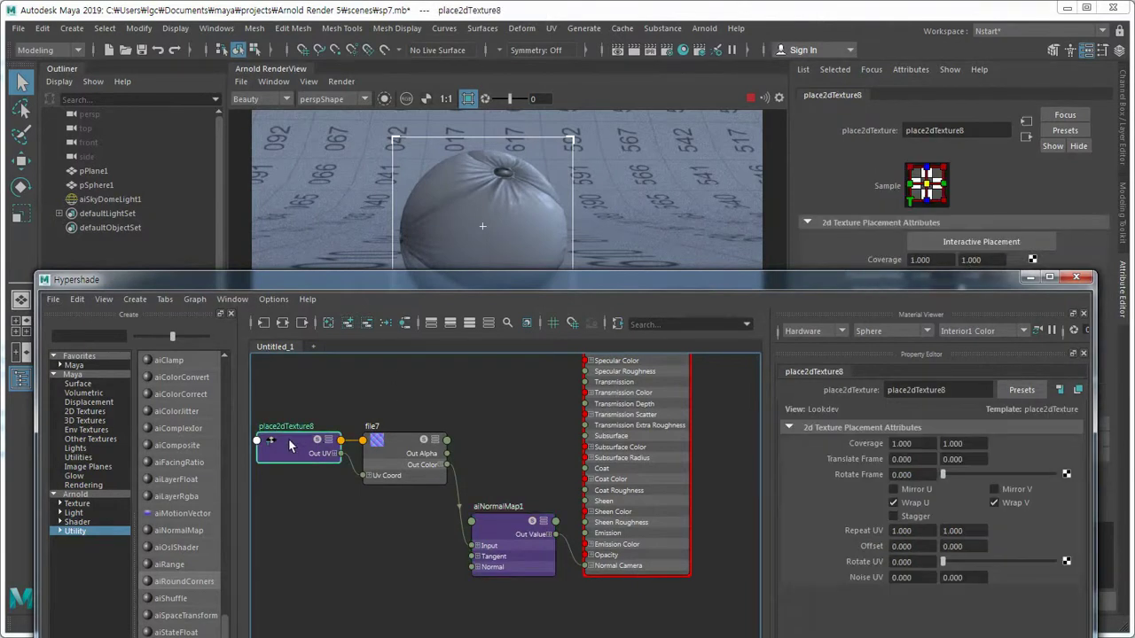
Set place2dTexture8's Repeat UV to 7 by 7, then settle on 5 by 5.
left_click(903, 530)
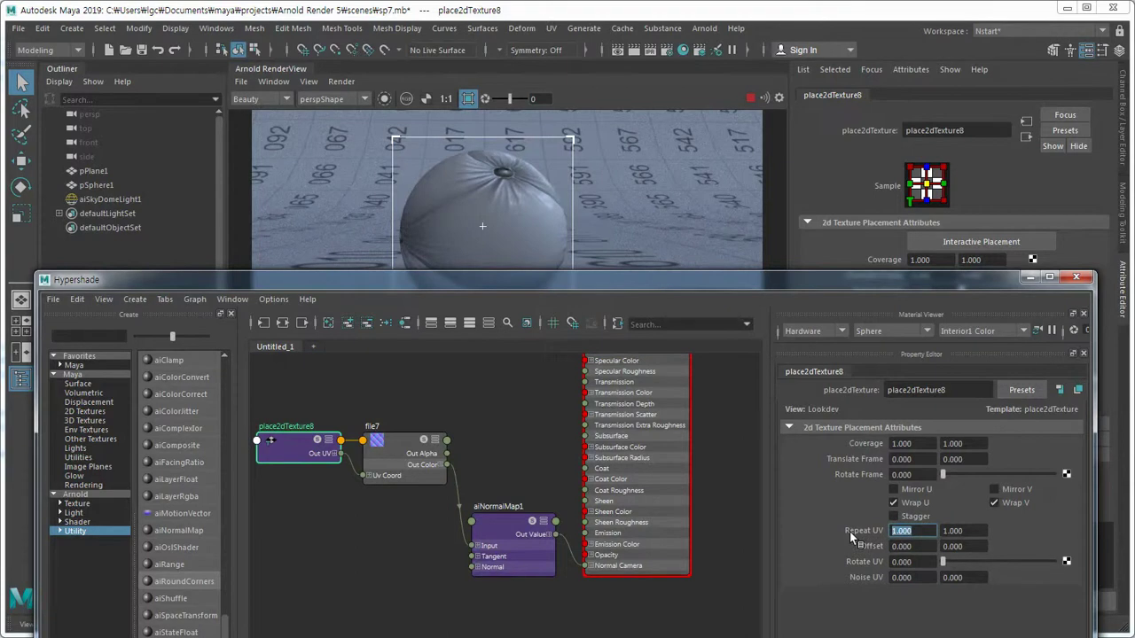
type("7")
key("Tab")
type("7")
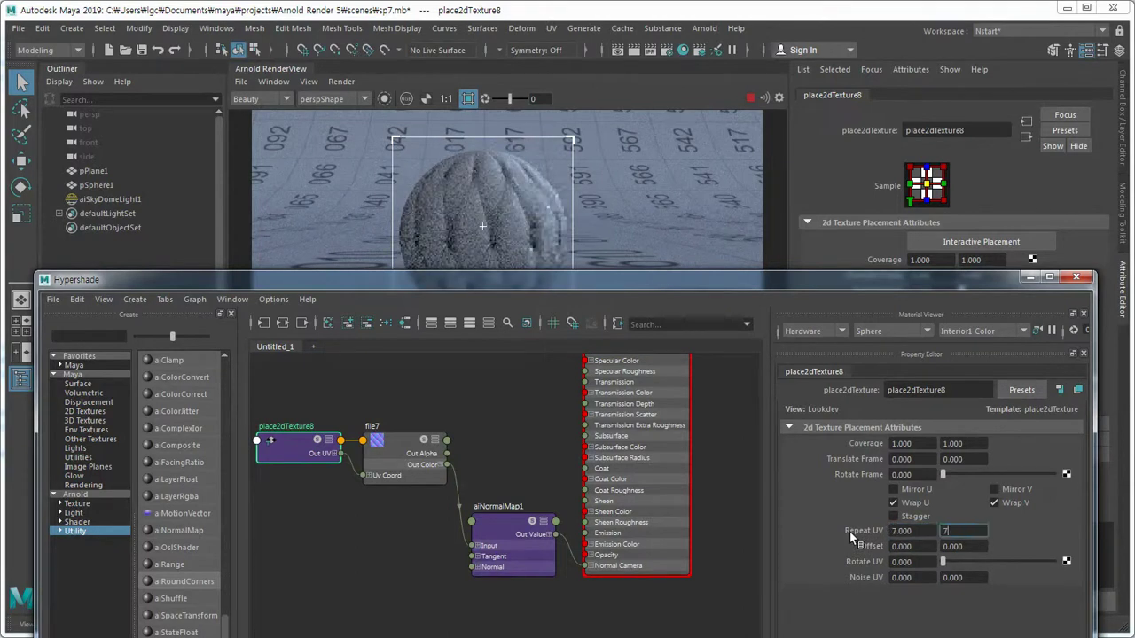
key("Return")
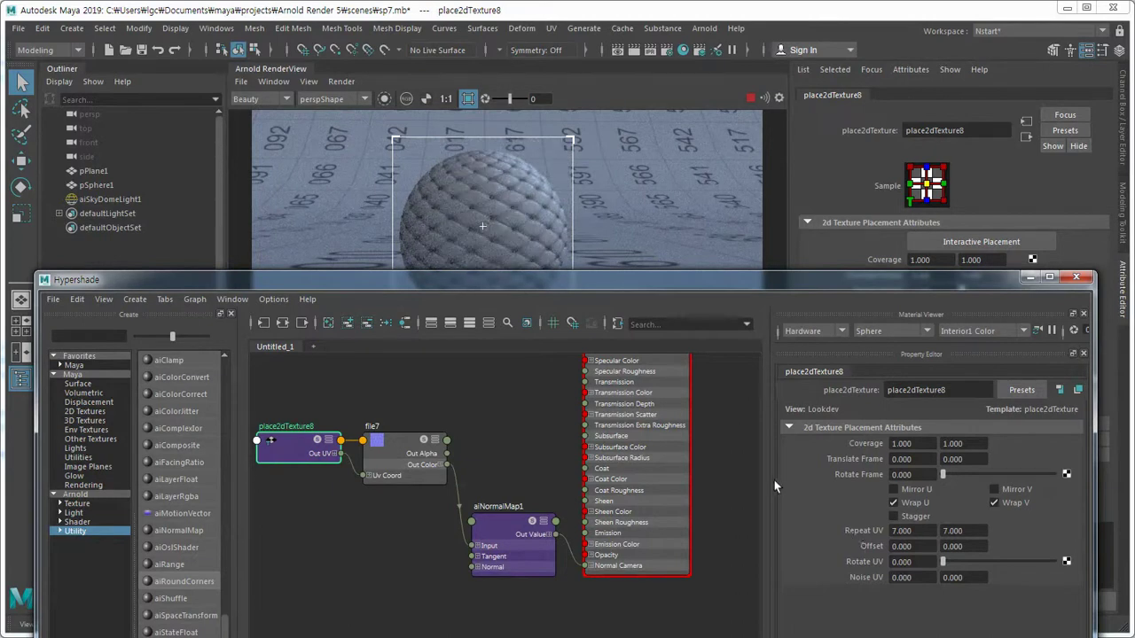
double_click(898, 531)
type("5")
key("Tab")
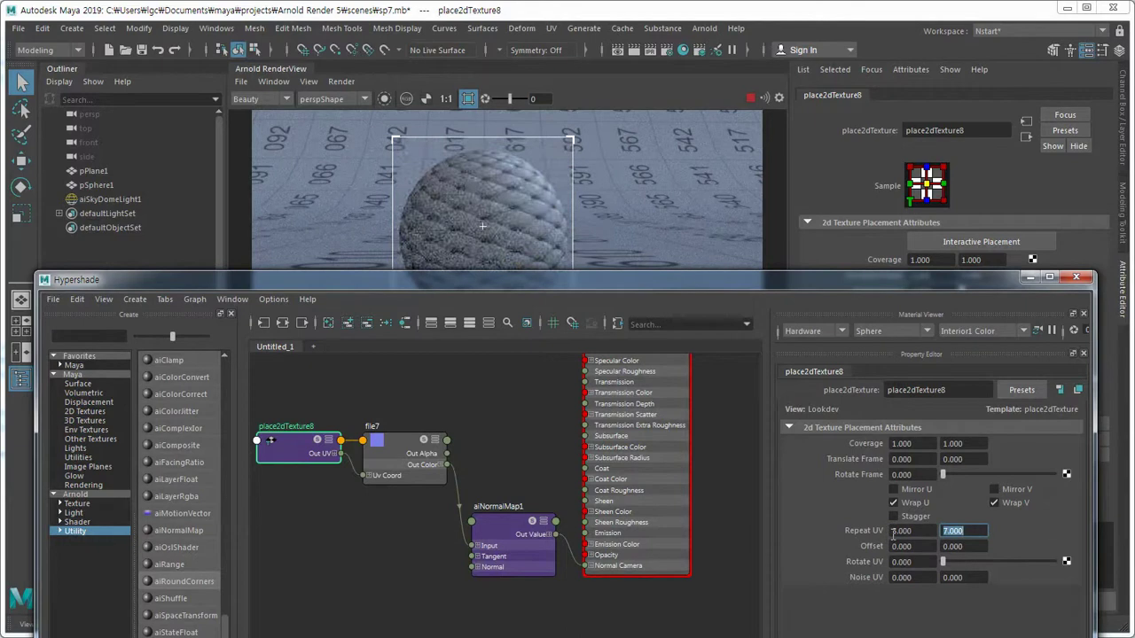
type("5")
key("Return")
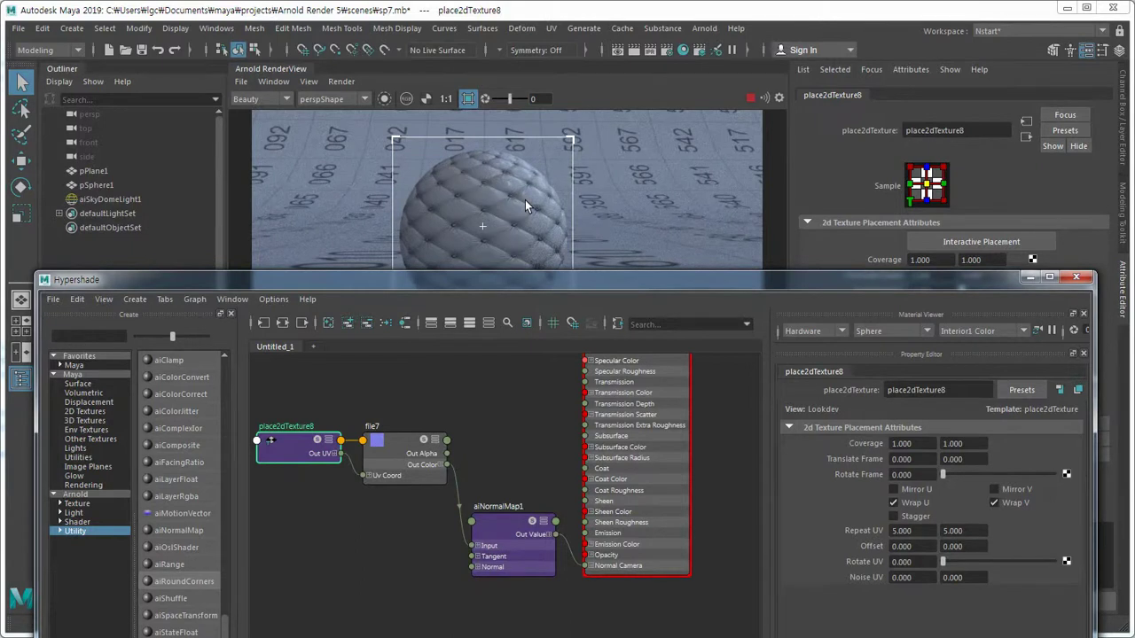
left_click(498, 528)
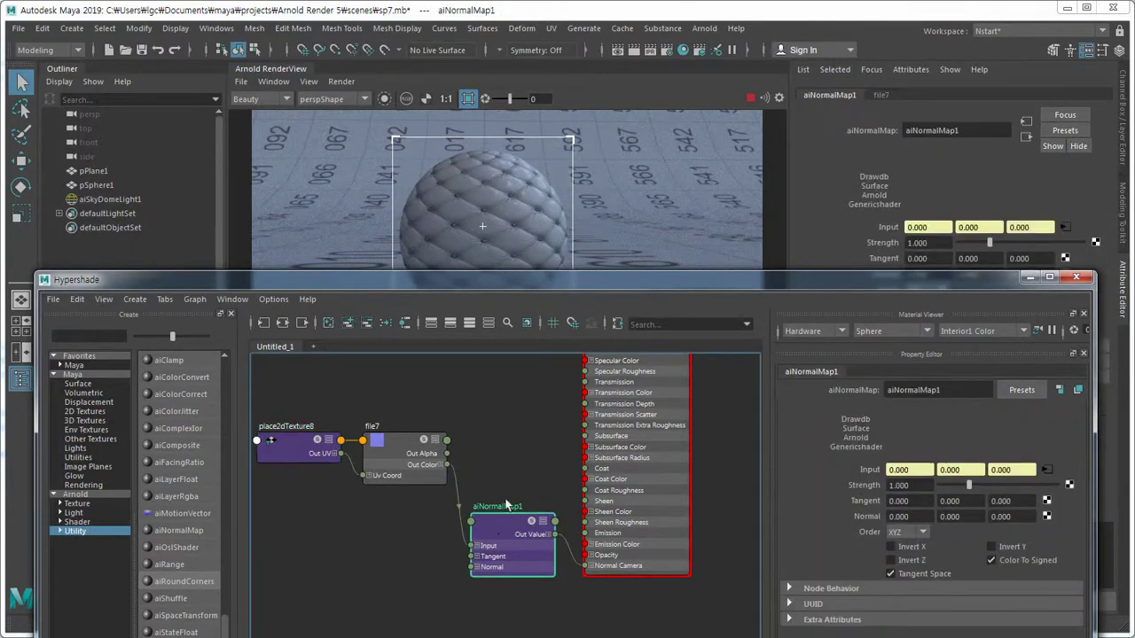
left_click(922, 485)
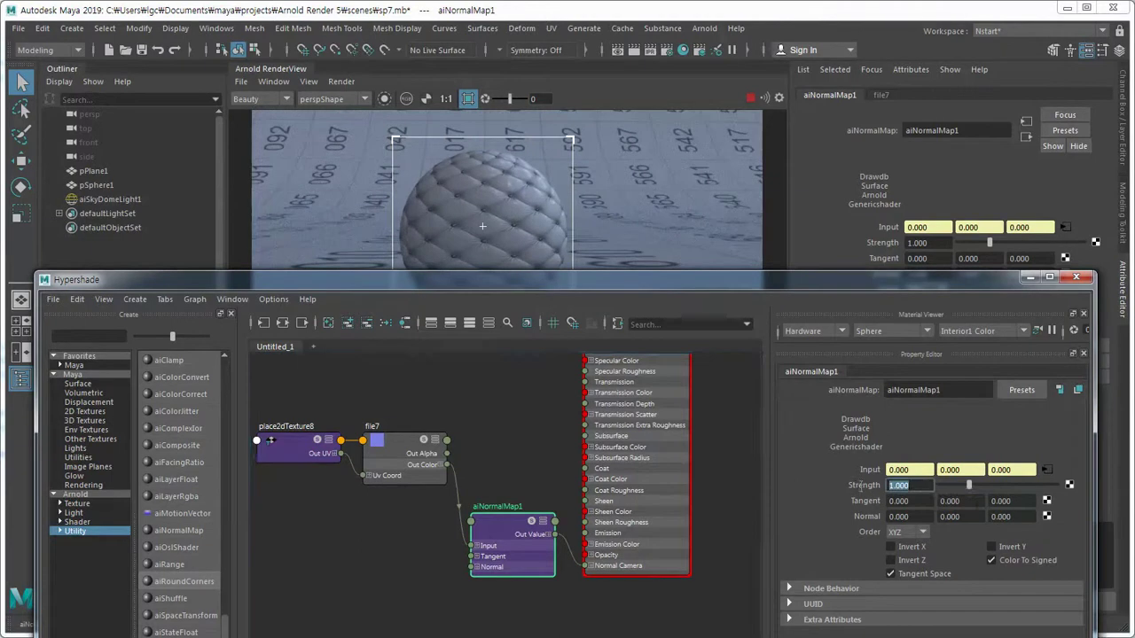
type("0.1")
key("Return")
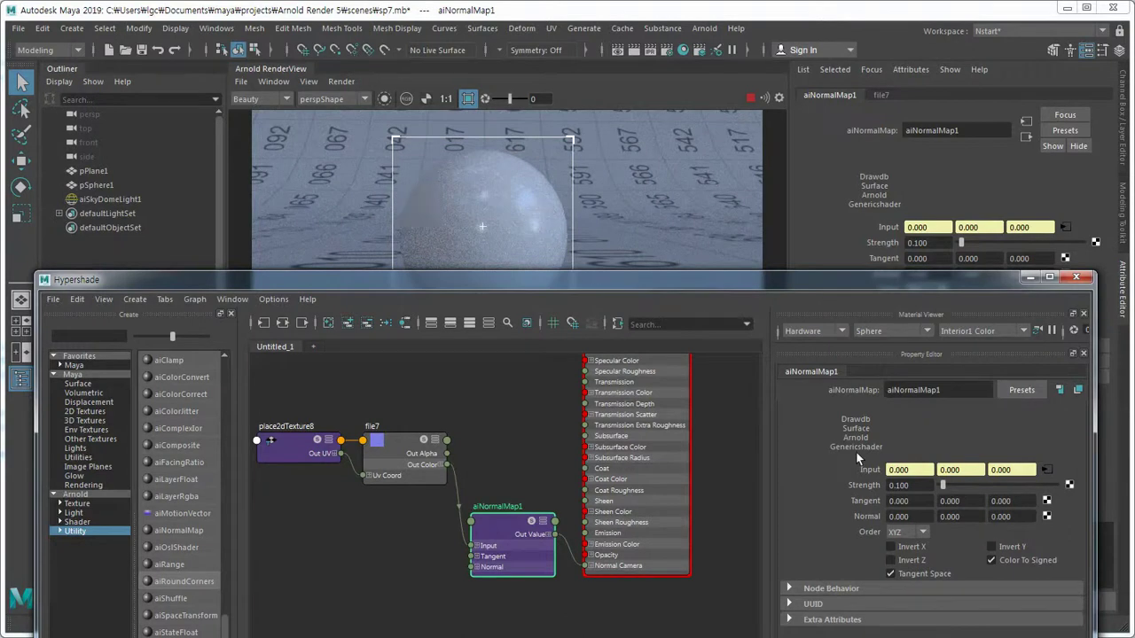
left_click(922, 488)
type("0.2")
key("Return")
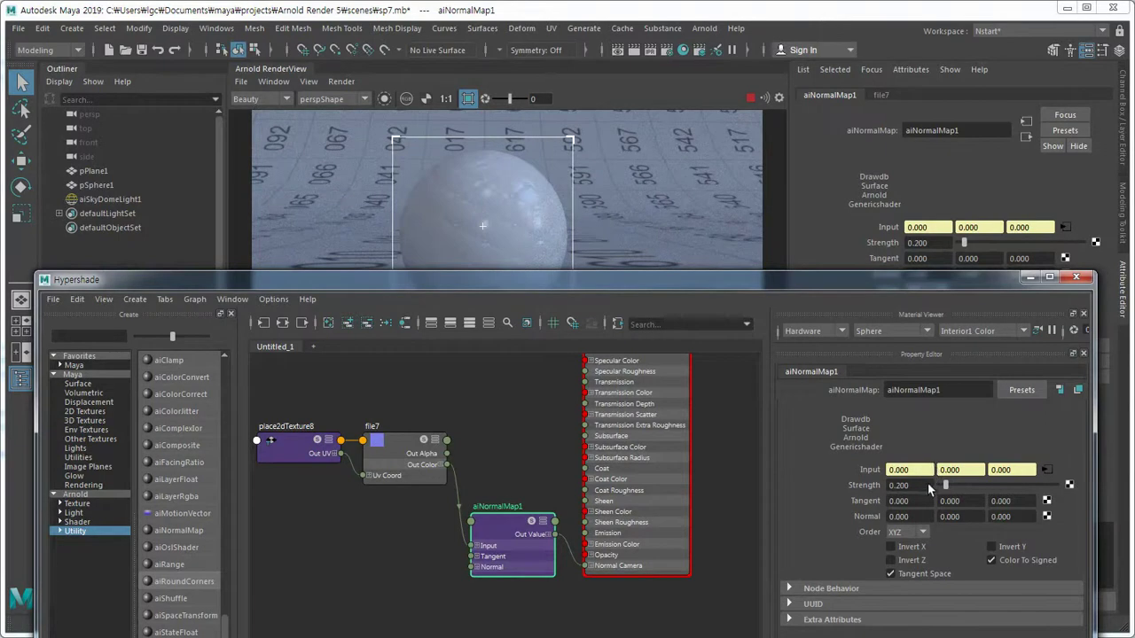
left_click_drag(920, 486, 837, 485)
type("1")
key("Return")
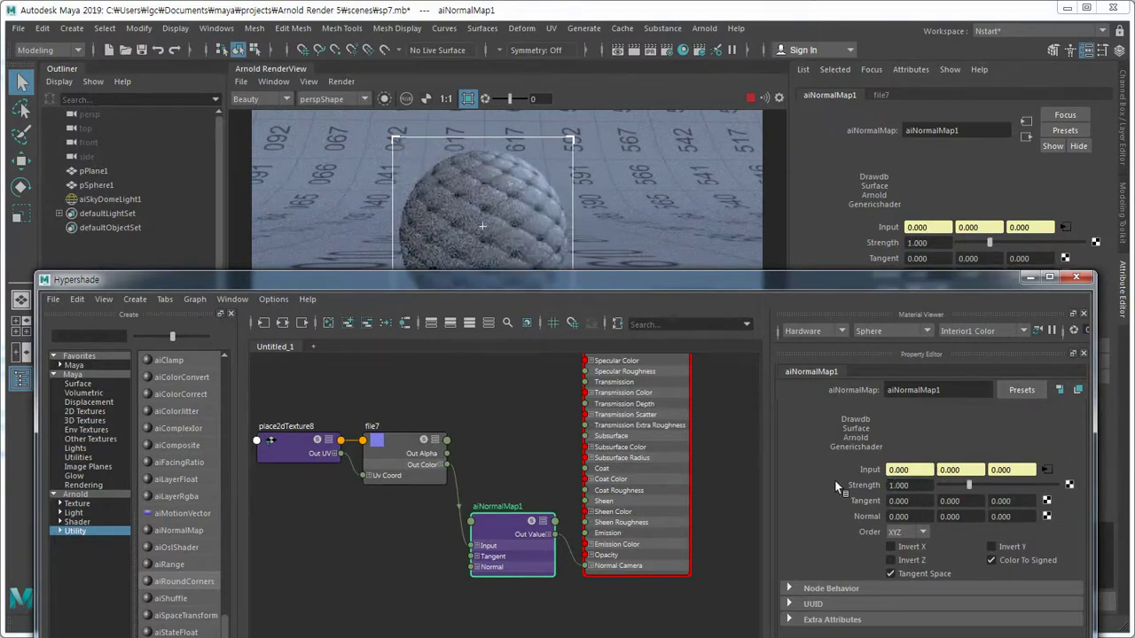